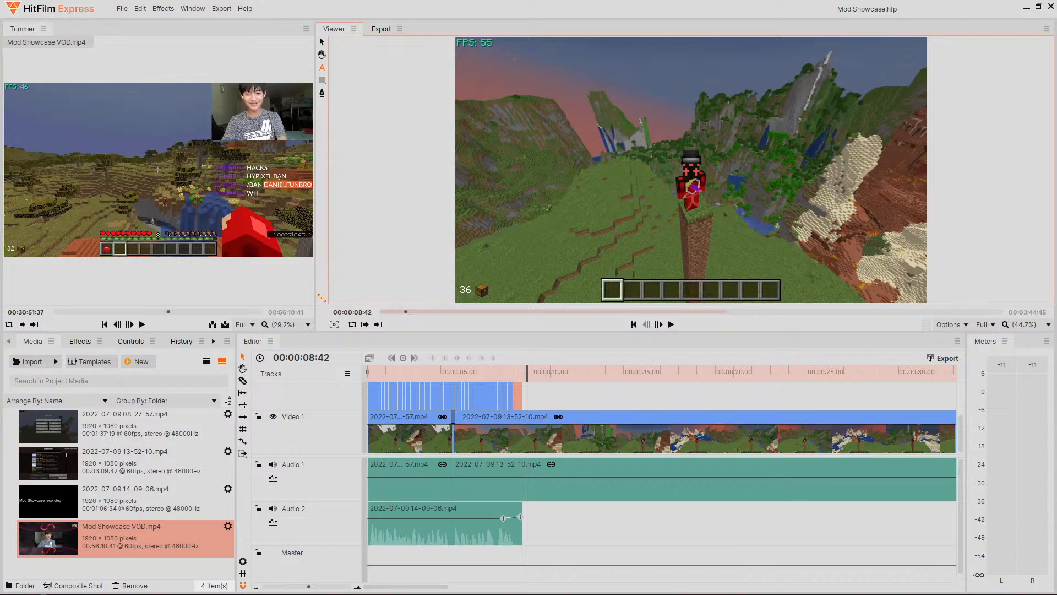
# - Play the timeline from the beginning to preview the edit
pyautogui.moveTo(527, 376); pyautogui.dragTo(366, 376)
pyautogui.click(672, 324)
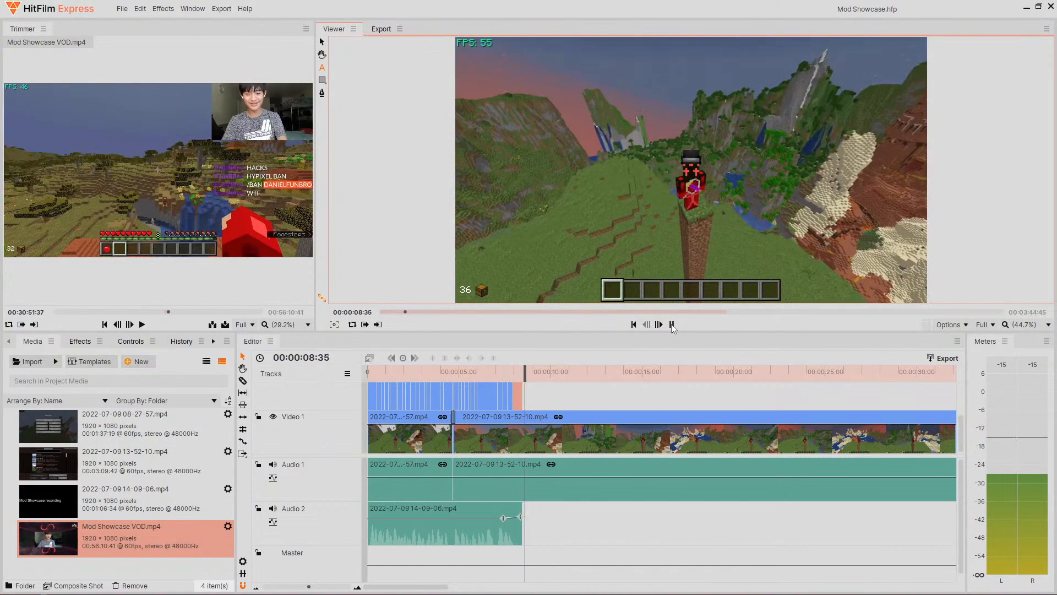
pyautogui.click(672, 325)
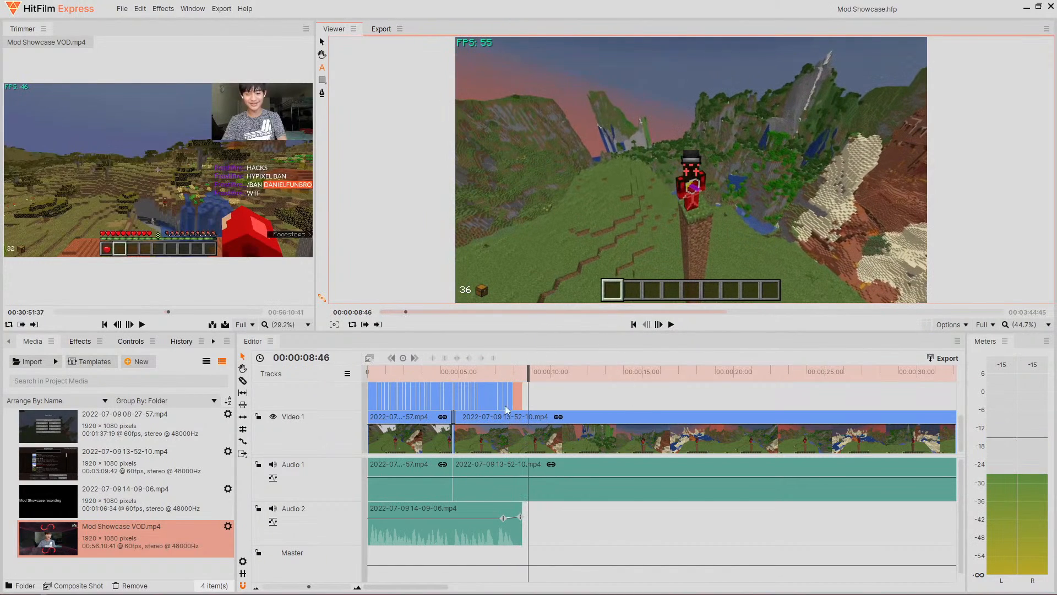
# - Inspect the cut between the two gameplay clips around the 4-second mark, returning the playhead to the start
pyautogui.click(478, 377)
pyautogui.moveTo(477, 380); pyautogui.dragTo(447, 379)
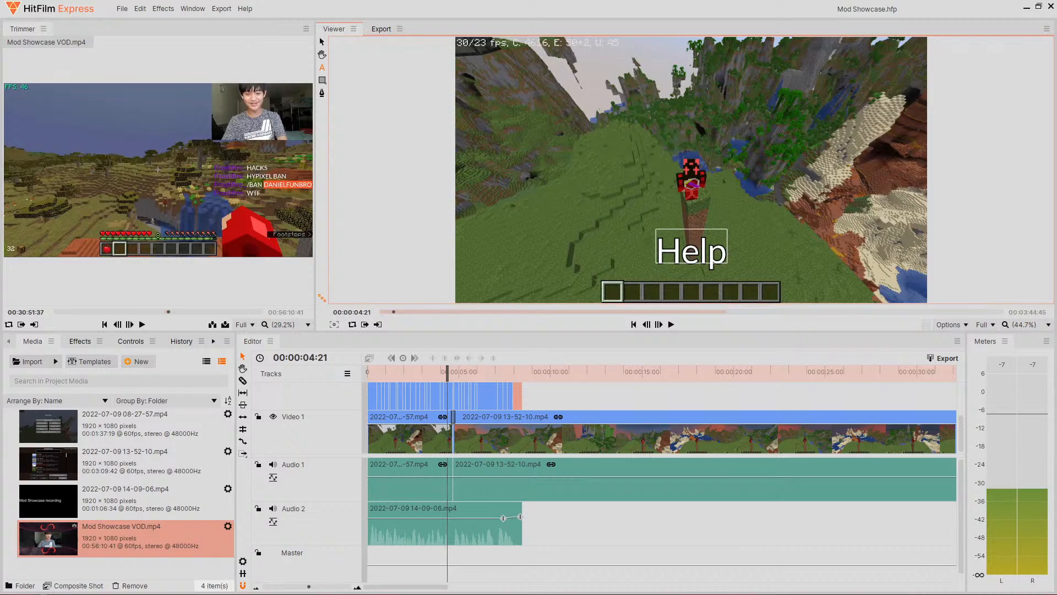
pyautogui.moveTo(309, 586); pyautogui.dragTo(337, 587)
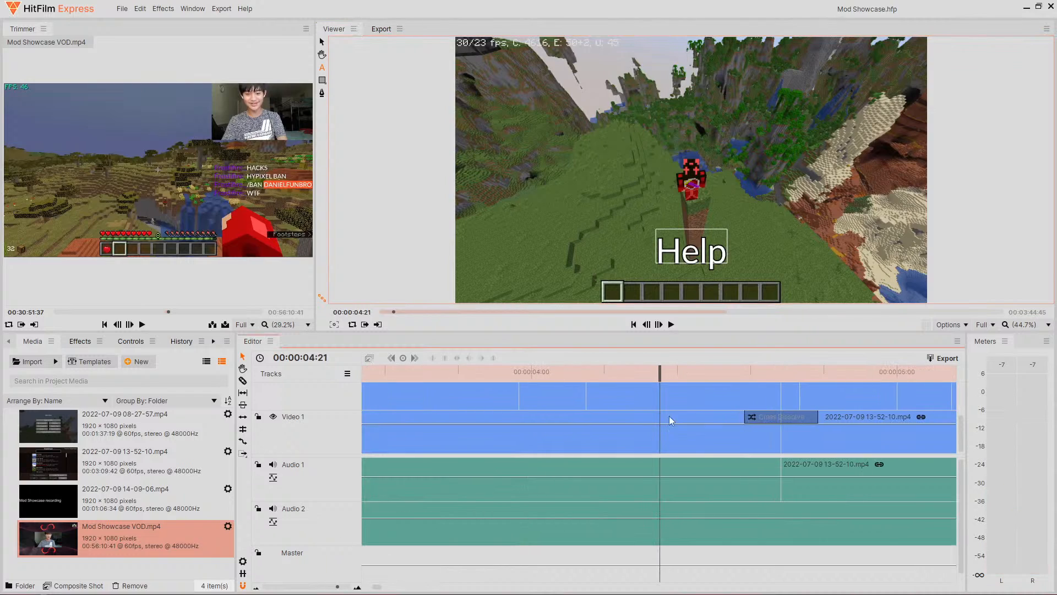
pyautogui.click(745, 378)
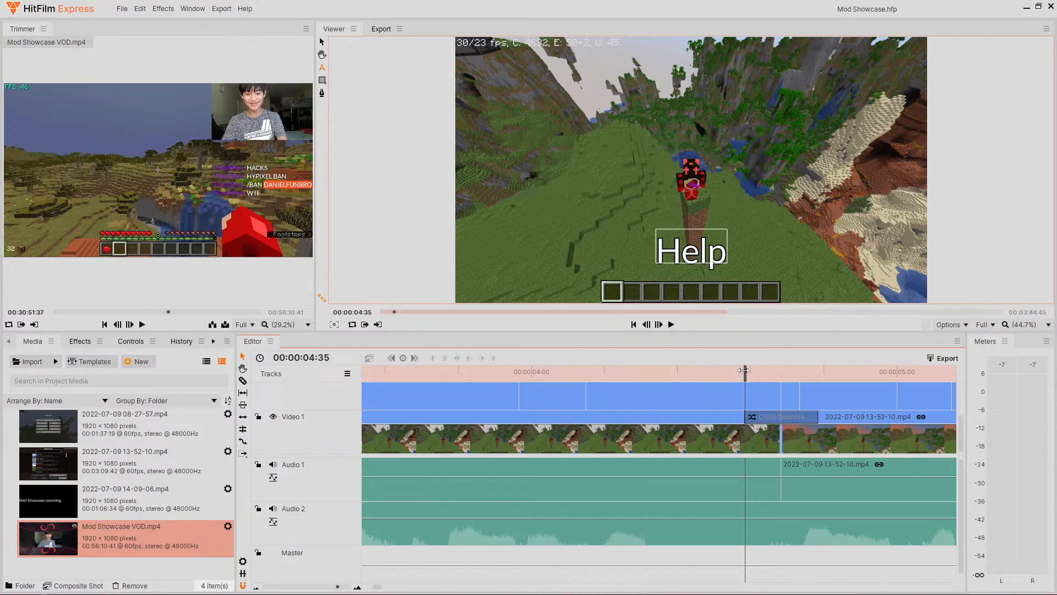
pyautogui.moveTo(744, 370); pyautogui.dragTo(812, 372)
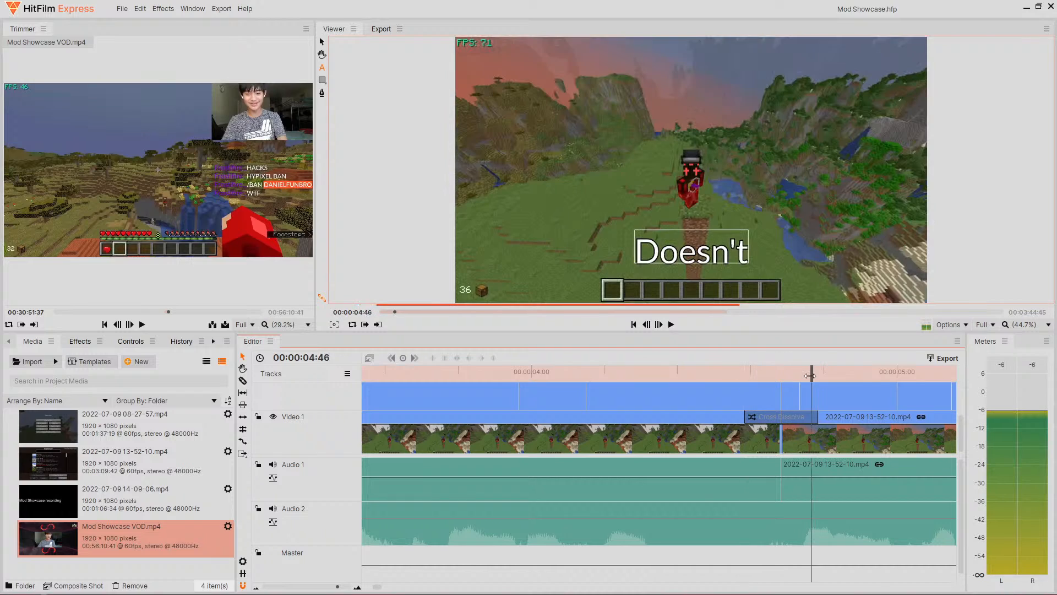
pyautogui.click(308, 587)
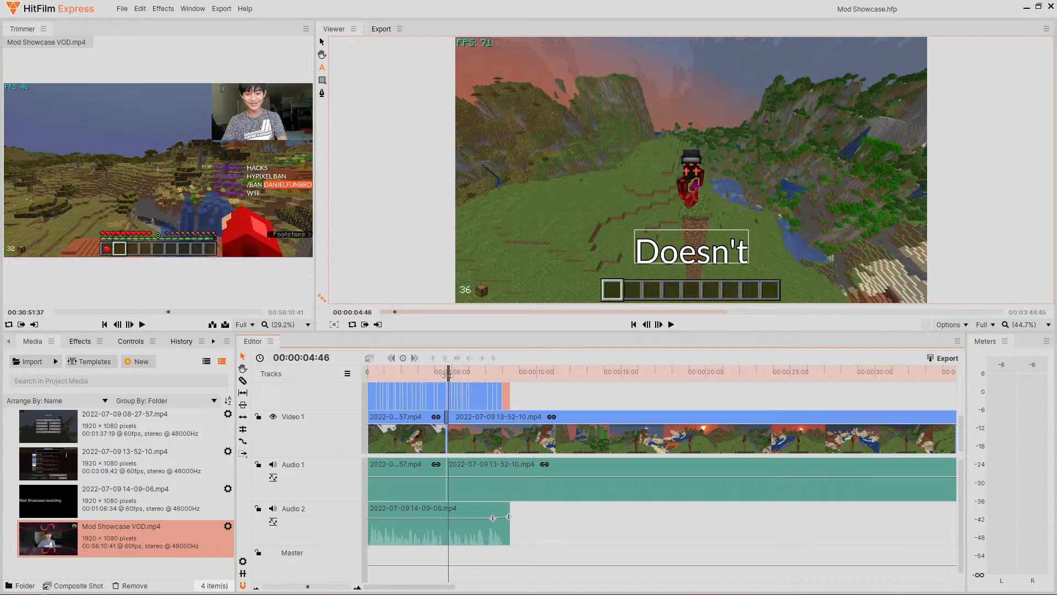
pyautogui.moveTo(448, 368)
pyautogui.mouseDown()
pyautogui.moveTo(457, 368)
pyautogui.moveTo(449, 373)
pyautogui.mouseUp()
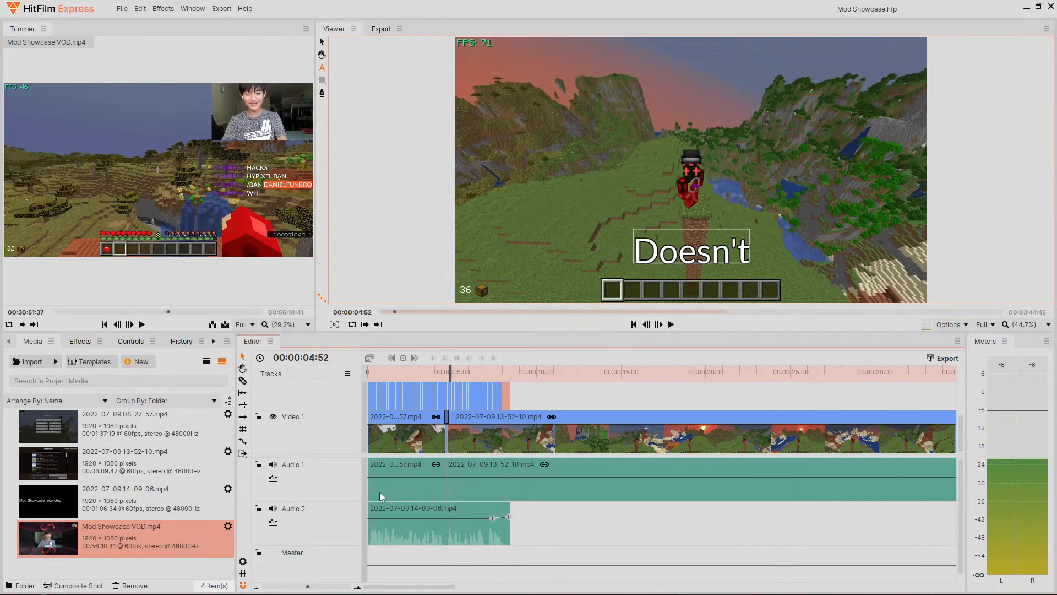
pyautogui.moveTo(308, 587); pyautogui.dragTo(345, 587)
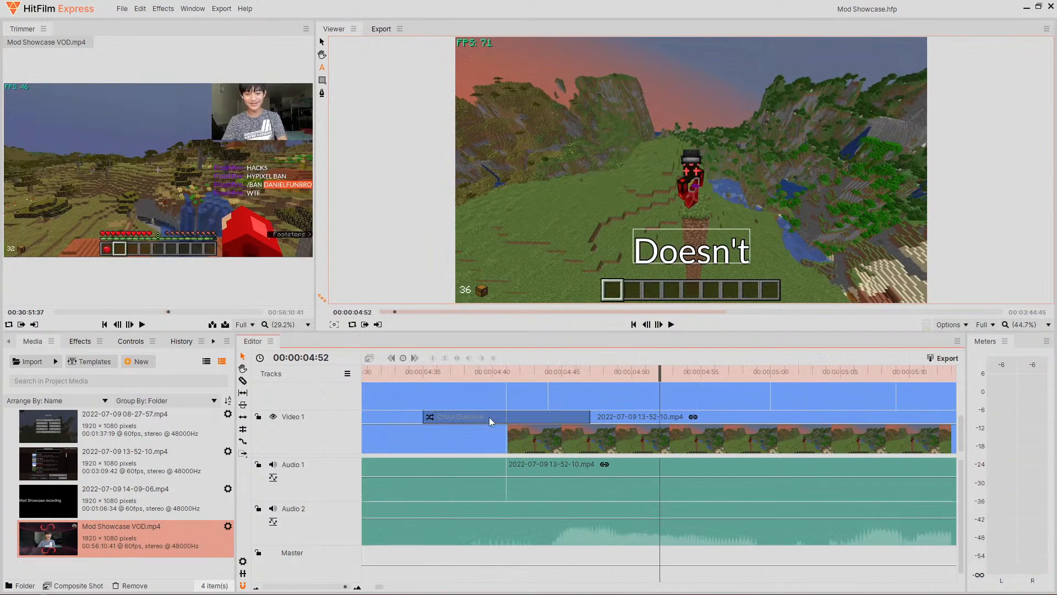
pyautogui.moveTo(345, 586); pyautogui.dragTo(316, 586)
pyautogui.moveTo(272, 301)
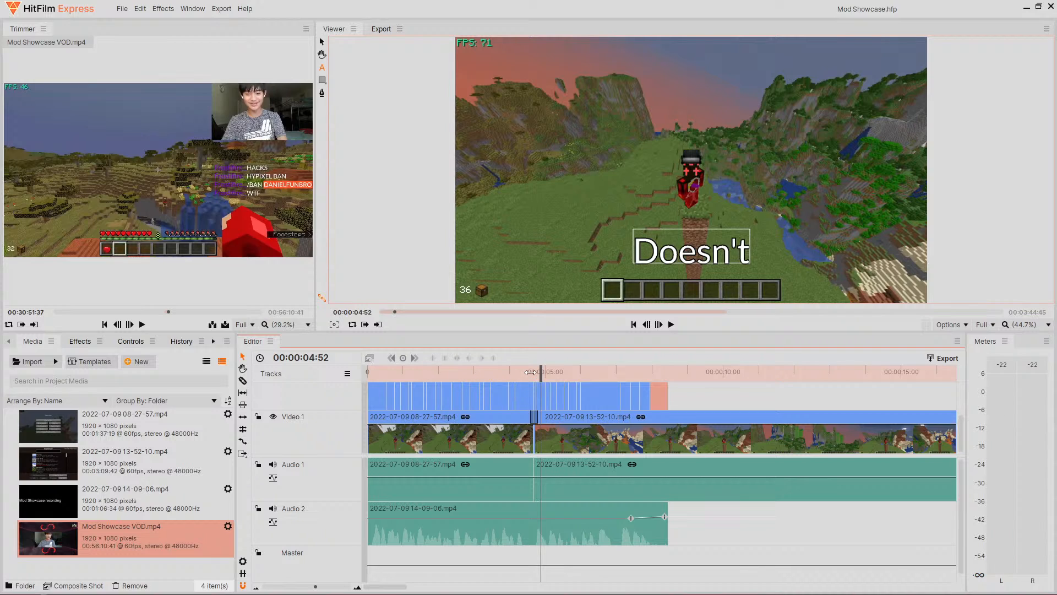
pyautogui.moveTo(530, 372); pyautogui.dragTo(768, 442)
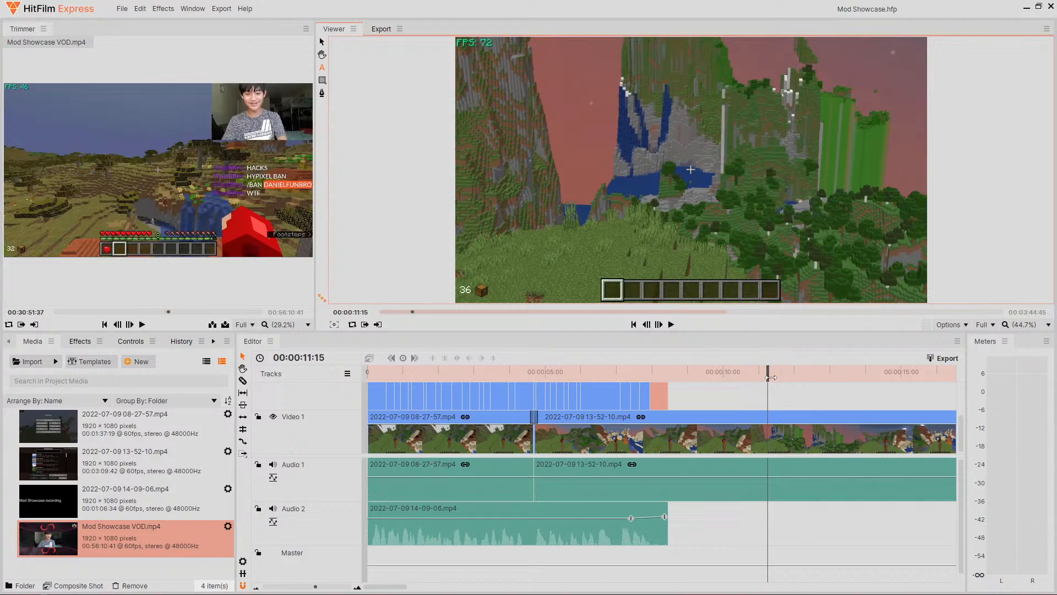
pyautogui.moveTo(769, 376); pyautogui.dragTo(280, 306)
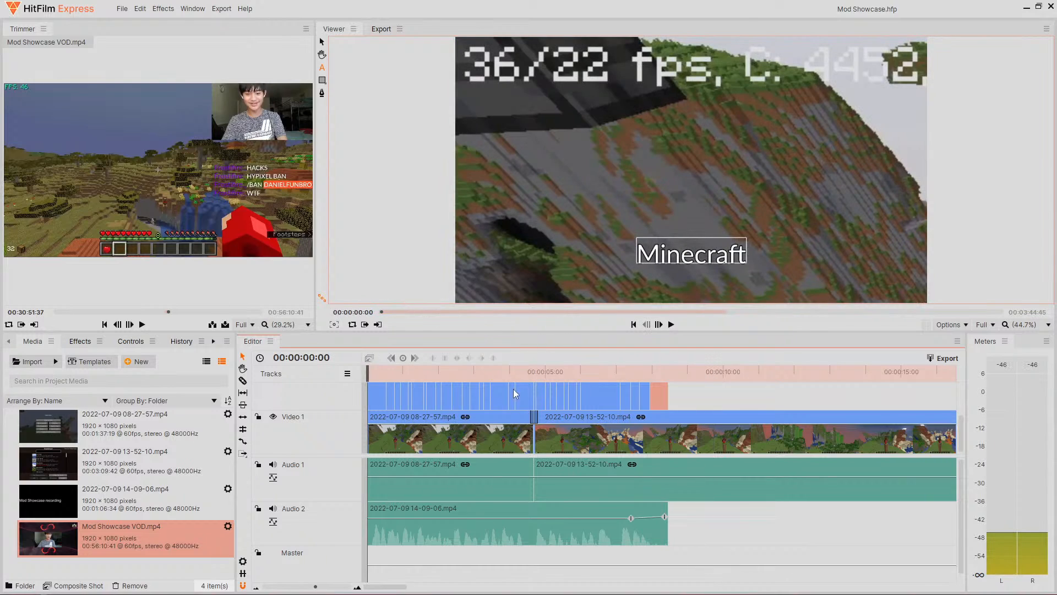
# - Check the first video clip and the voiceover audio clip, then preview playback from about 7 seconds
pyautogui.click(443, 431)
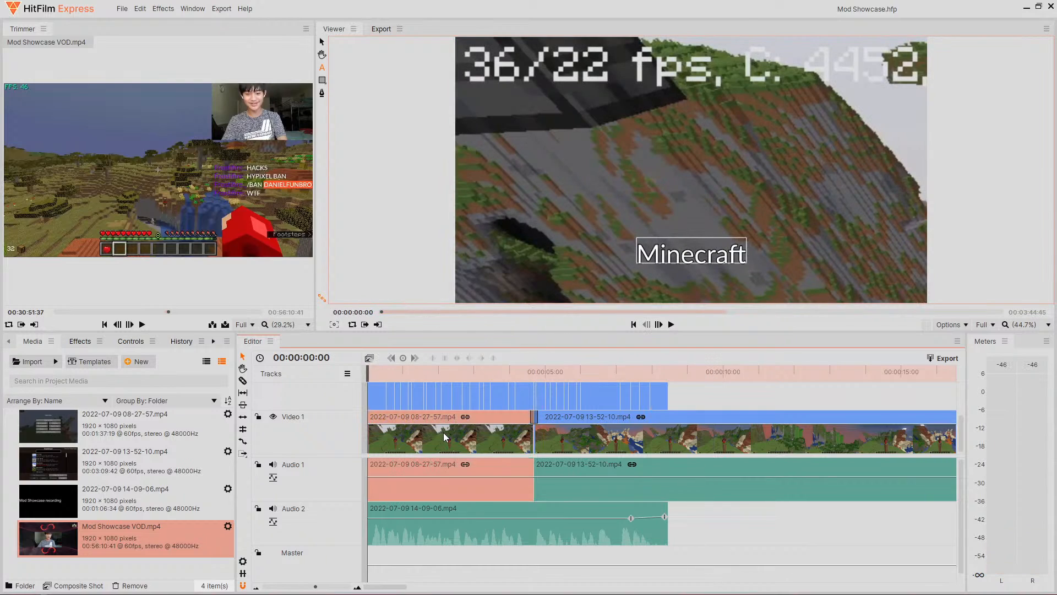
pyautogui.click(422, 507)
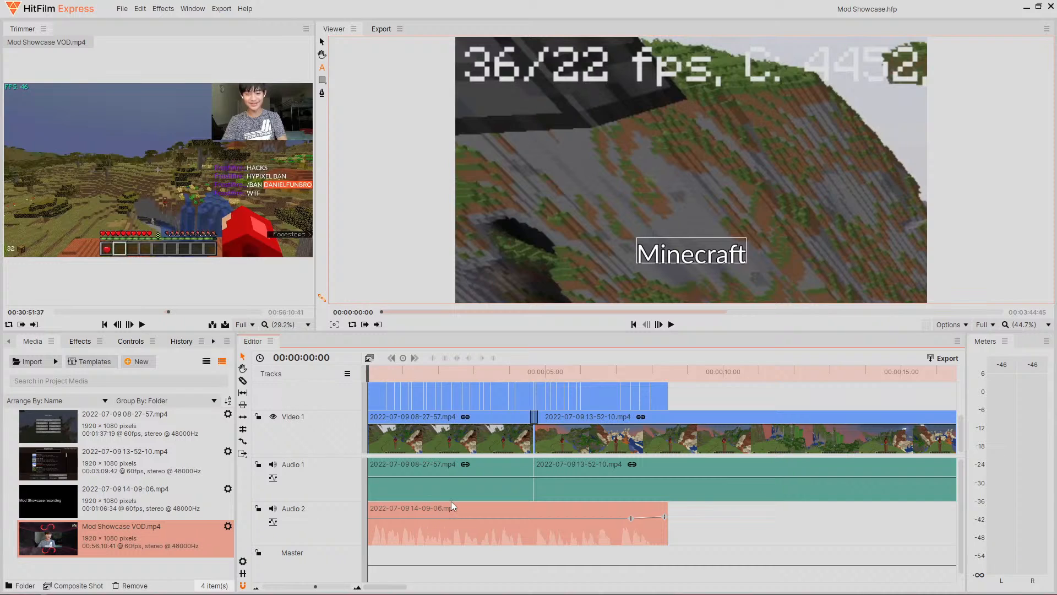
pyautogui.moveTo(304, 587); pyautogui.dragTo(319, 587)
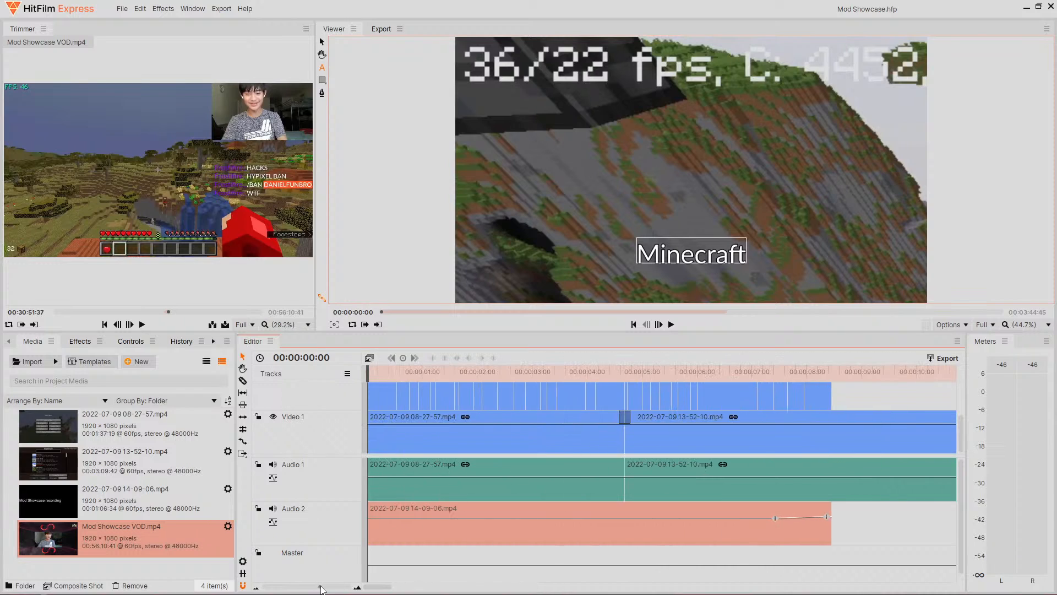
pyautogui.click(875, 520)
pyautogui.click(762, 372)
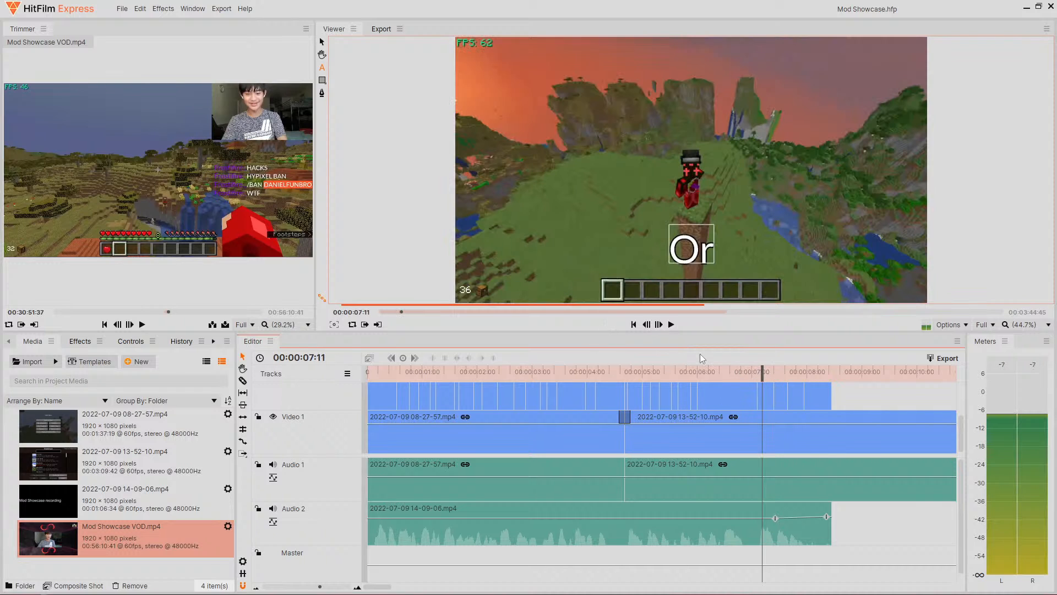
pyautogui.click(671, 324)
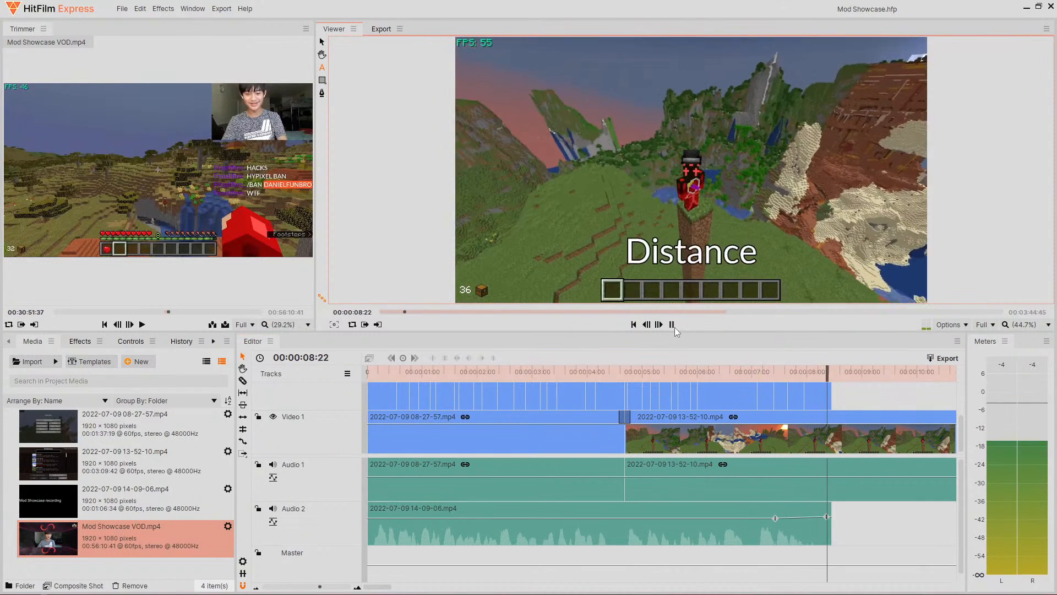
pyautogui.click(672, 324)
pyautogui.click(100, 512)
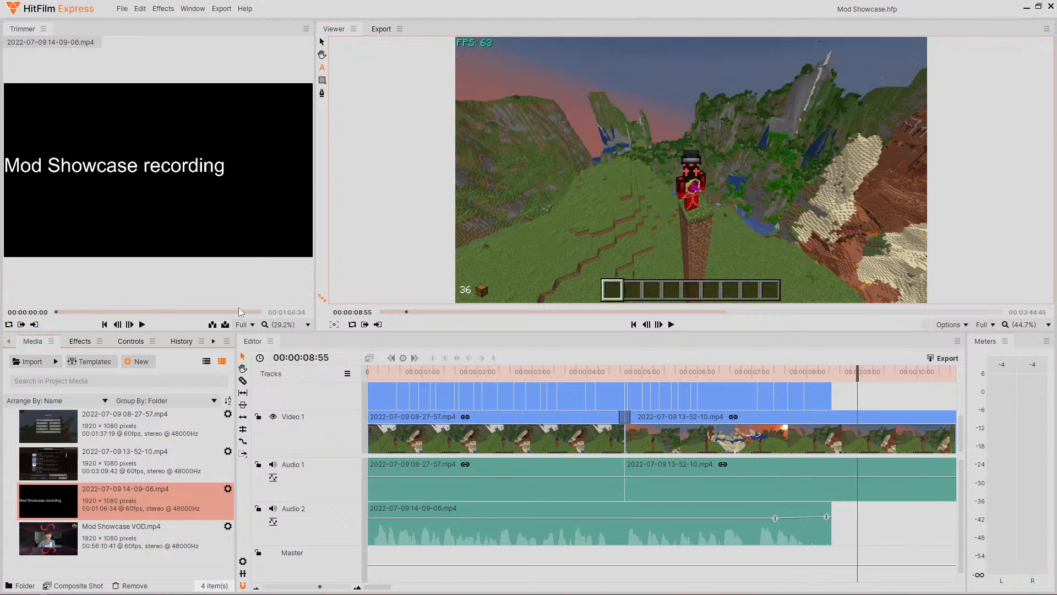
pyautogui.moveTo(181, 302)
pyautogui.moveTo(147, 252)
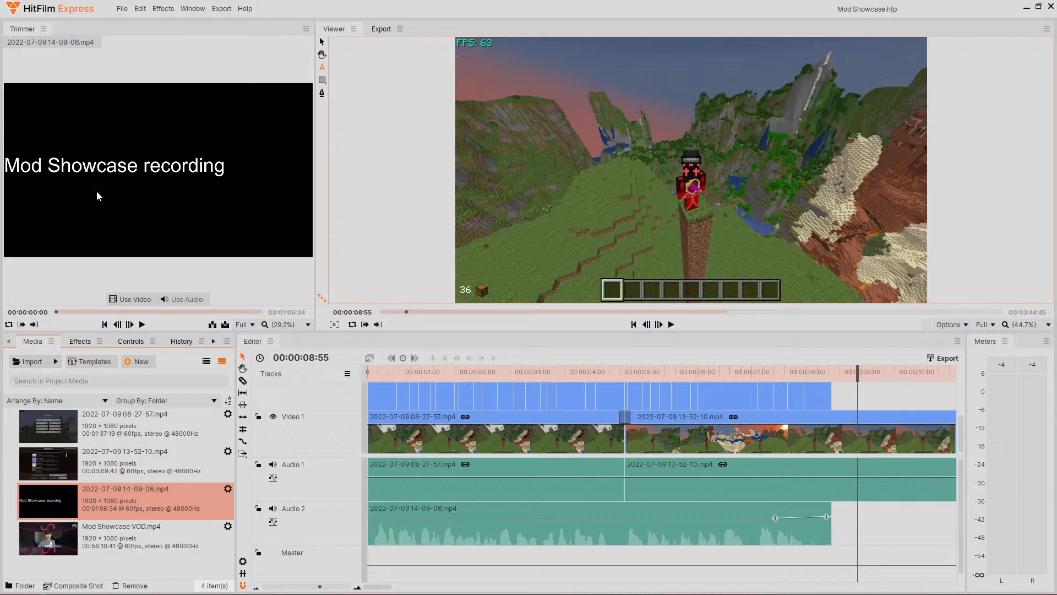
pyautogui.moveTo(86, 157); pyautogui.dragTo(167, 227)
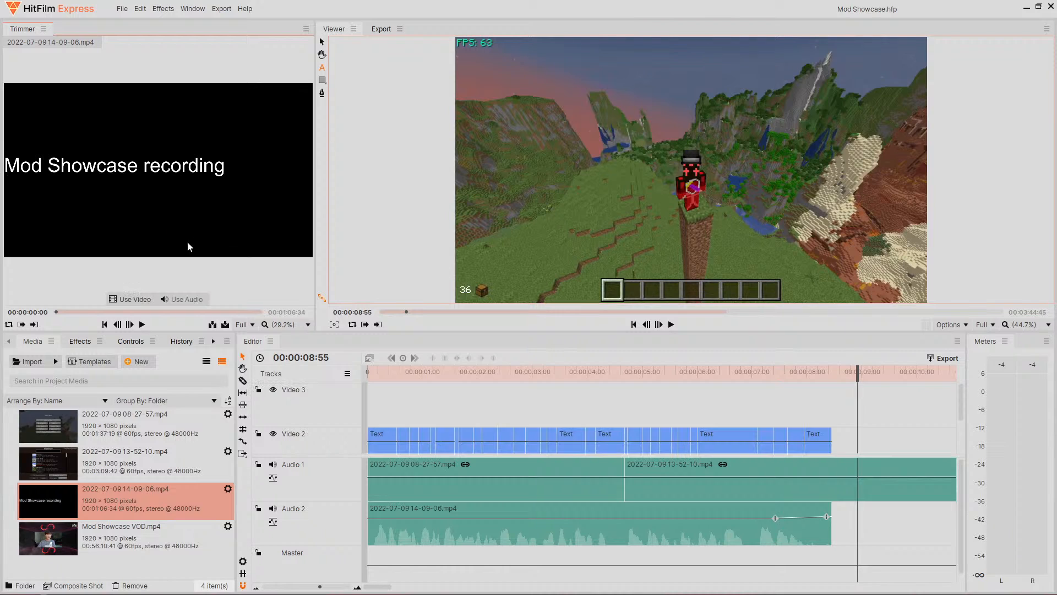
pyautogui.click(179, 298)
pyautogui.moveTo(183, 300); pyautogui.dragTo(124, 250)
pyautogui.click(182, 299)
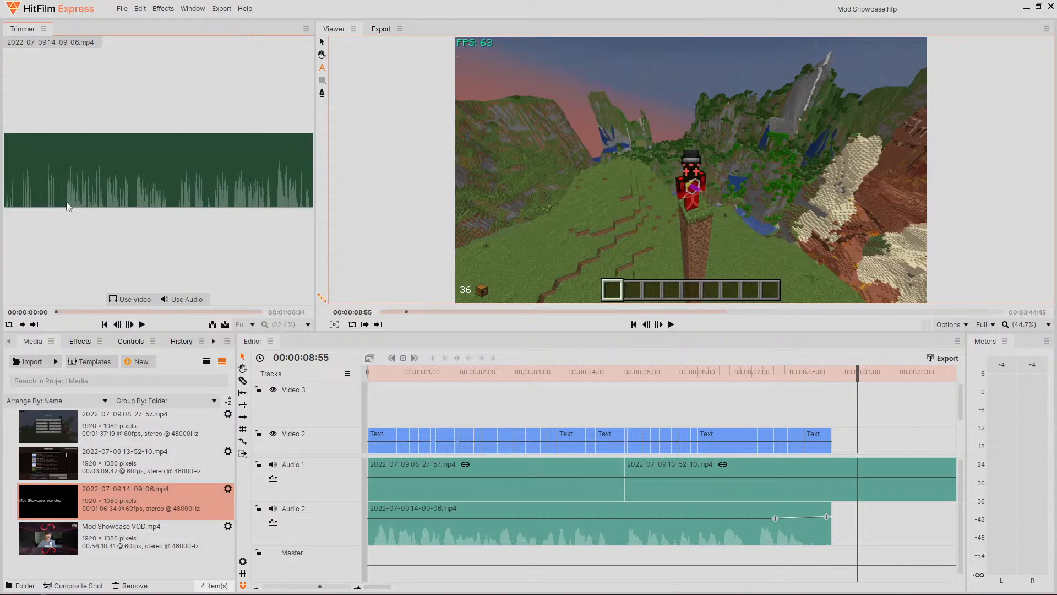
# - Play the timeline from about 6 seconds to review the captions against the footage
pyautogui.moveTo(817, 369); pyautogui.dragTo(706, 367)
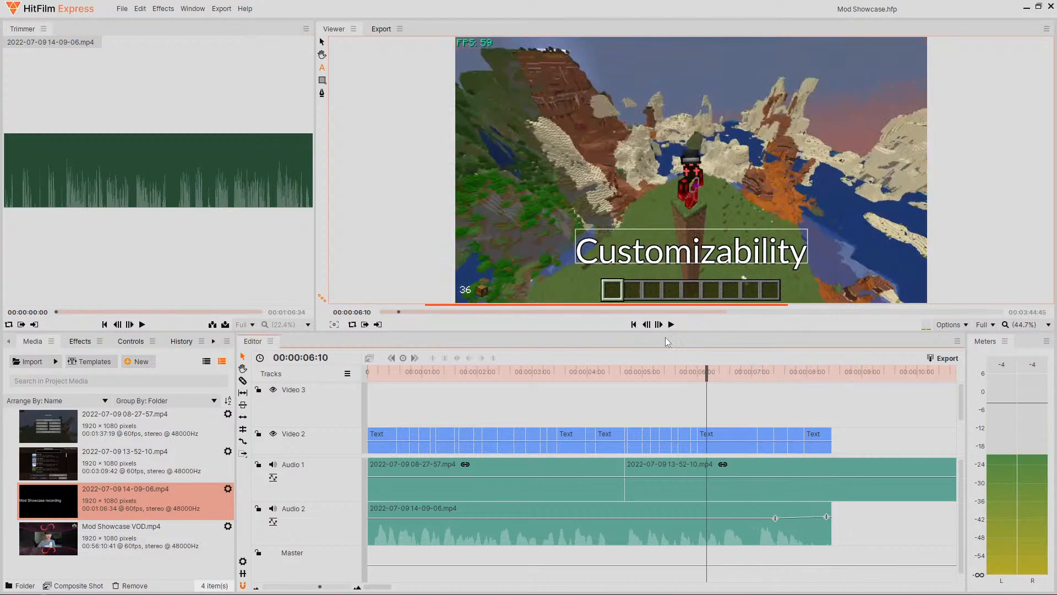
pyautogui.click(671, 325)
pyautogui.click(671, 325)
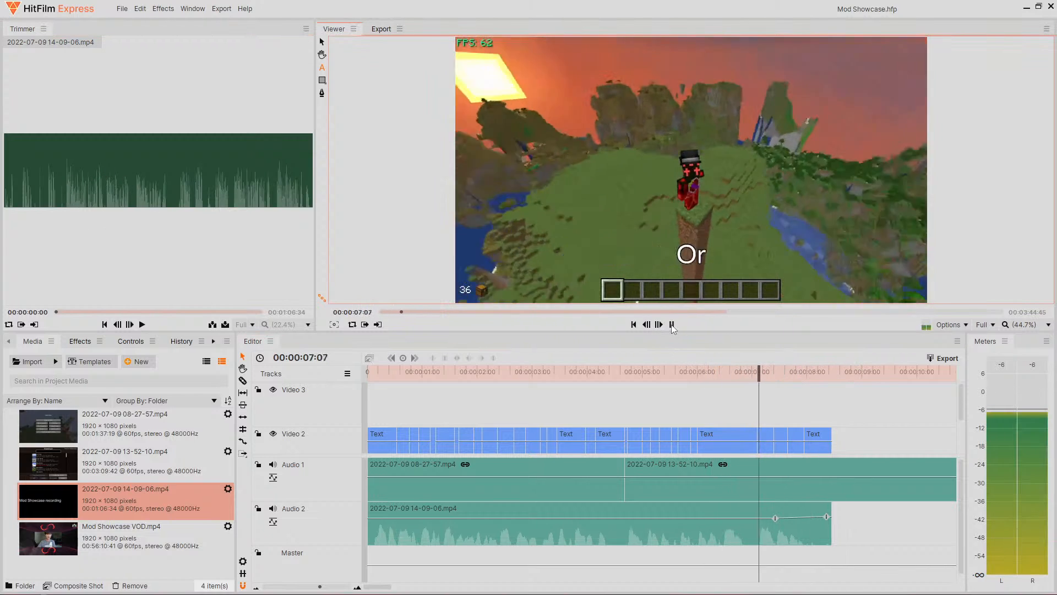
pyautogui.click(672, 325)
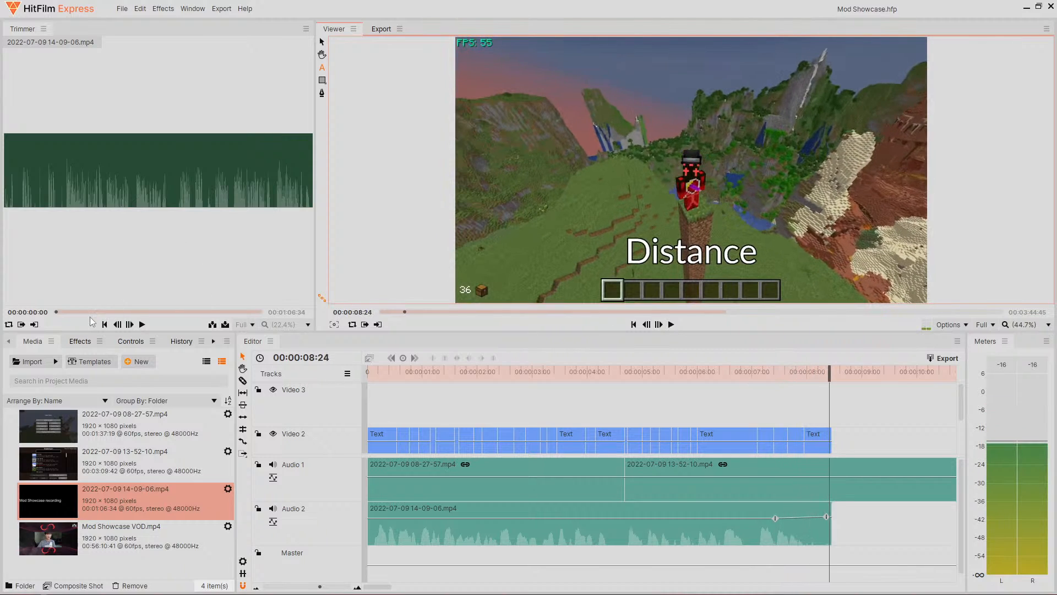
# - Preview the recording in the Trimmer around 10 seconds and set its In point
pyautogui.moveTo(78, 310); pyautogui.dragTo(87, 311)
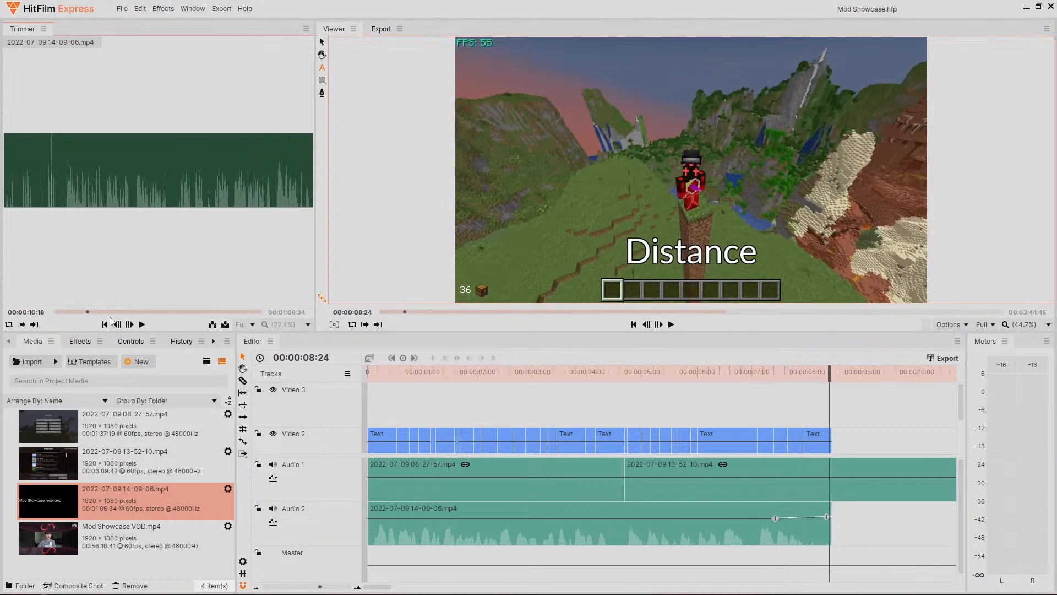
pyautogui.click(143, 324)
pyautogui.click(142, 324)
pyautogui.moveTo(126, 312); pyautogui.dragTo(117, 312)
pyautogui.click(142, 325)
pyautogui.click(141, 324)
pyautogui.press('i')
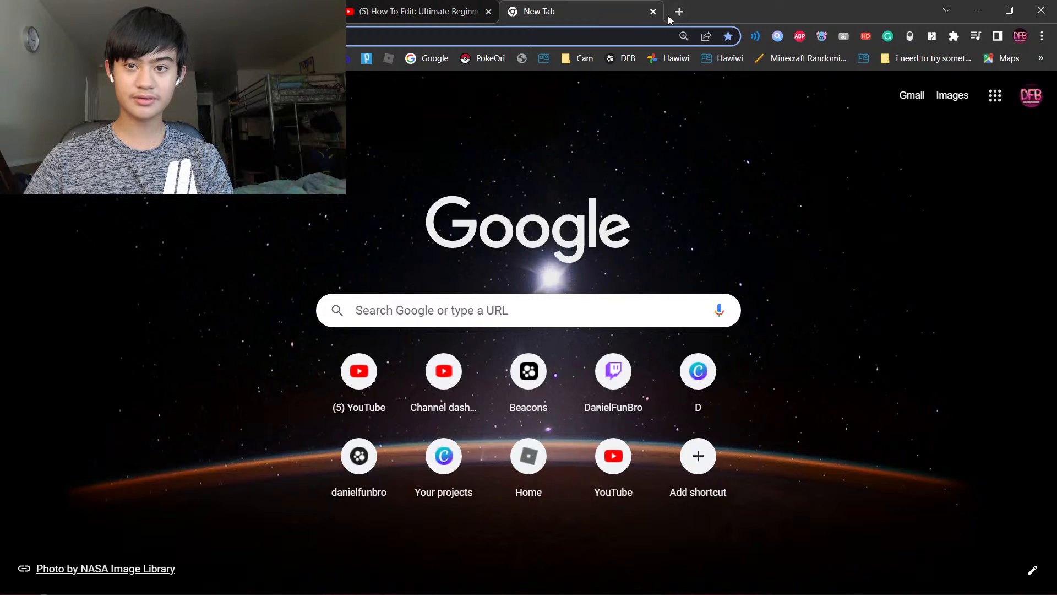
# - In the browser, close the new tab and highlight the script's opening sentence in the document
pyautogui.click(653, 11)
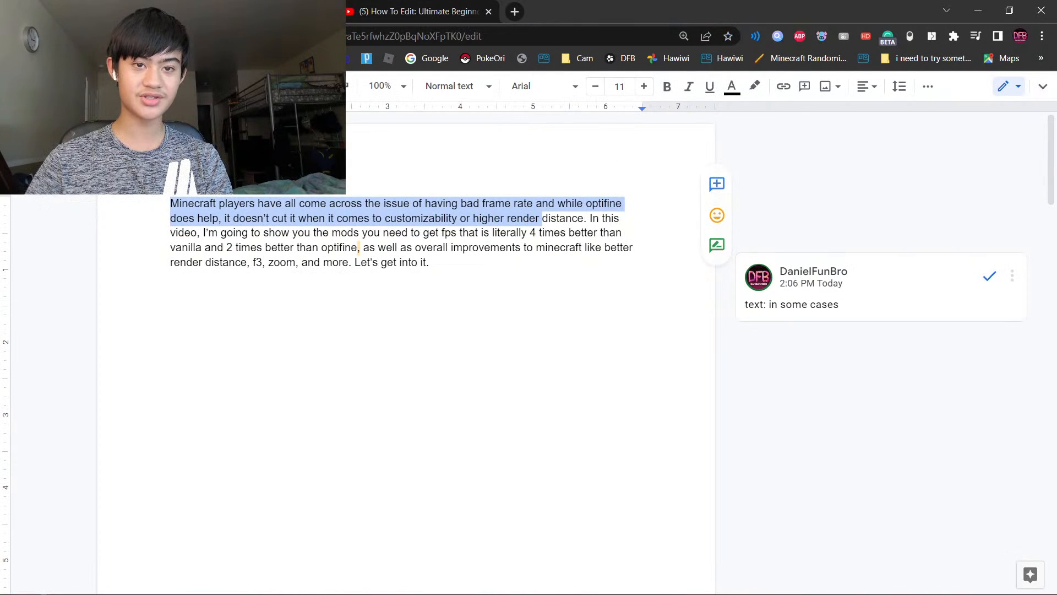
pyautogui.moveTo(170, 203); pyautogui.dragTo(596, 222)
pyautogui.click(596, 223)
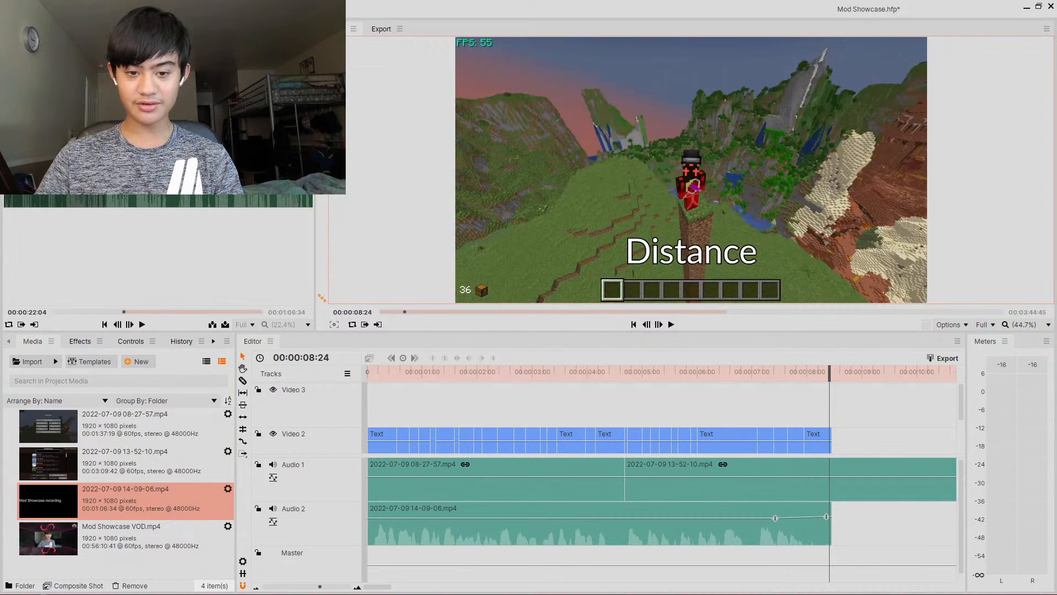
# - Highlight the script passage about the mods that improve FPS over vanilla and optifine
pyautogui.hotkey('alt', 'Tab')
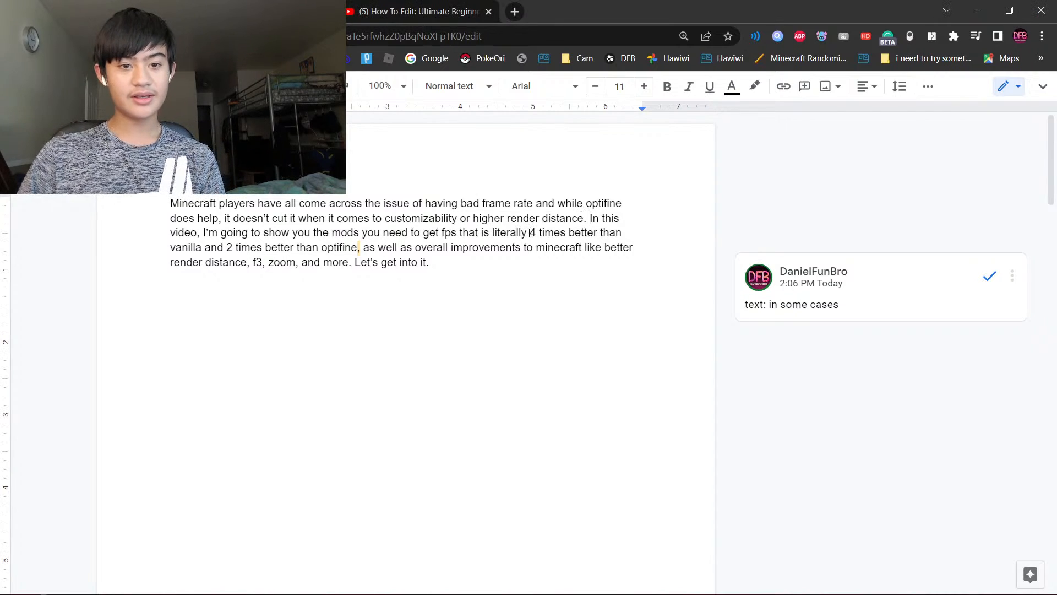
pyautogui.moveTo(313, 234); pyautogui.dragTo(361, 248)
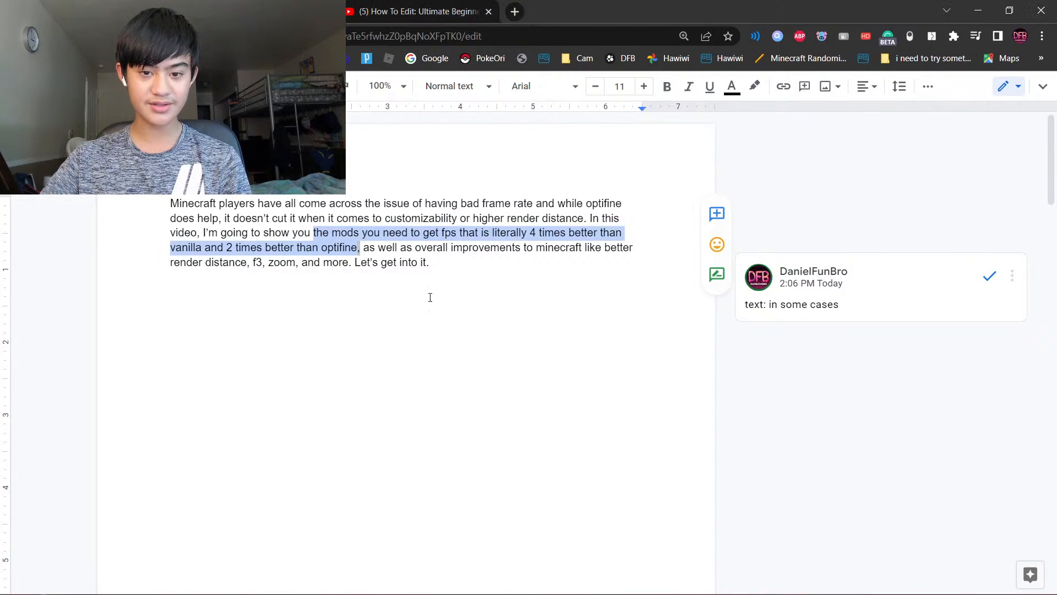
pyautogui.click(362, 260)
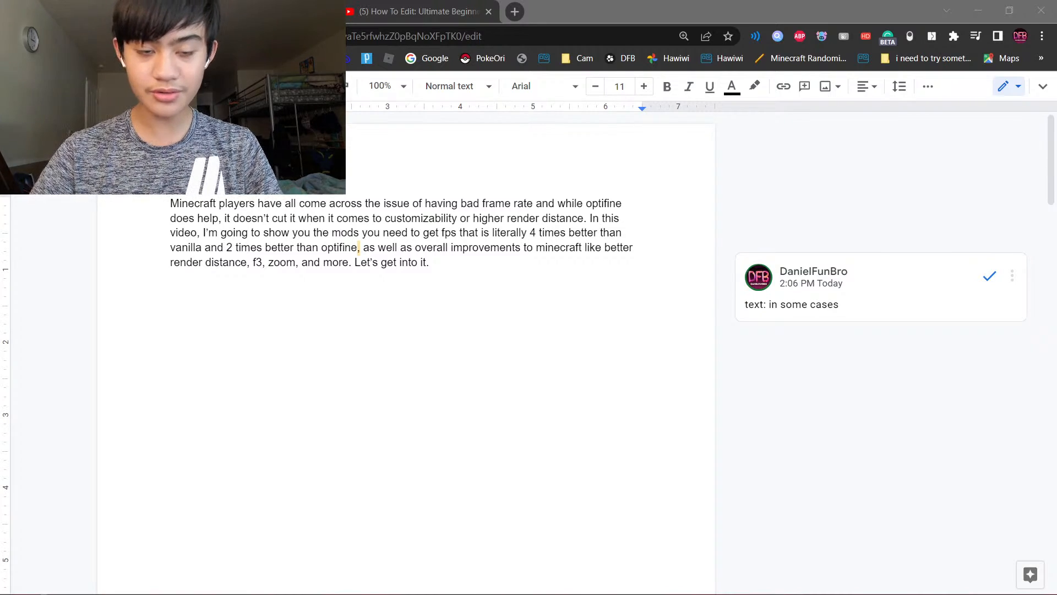
# - Switch to the empty new browser tab
pyautogui.hotkey('alt', 'Tab')
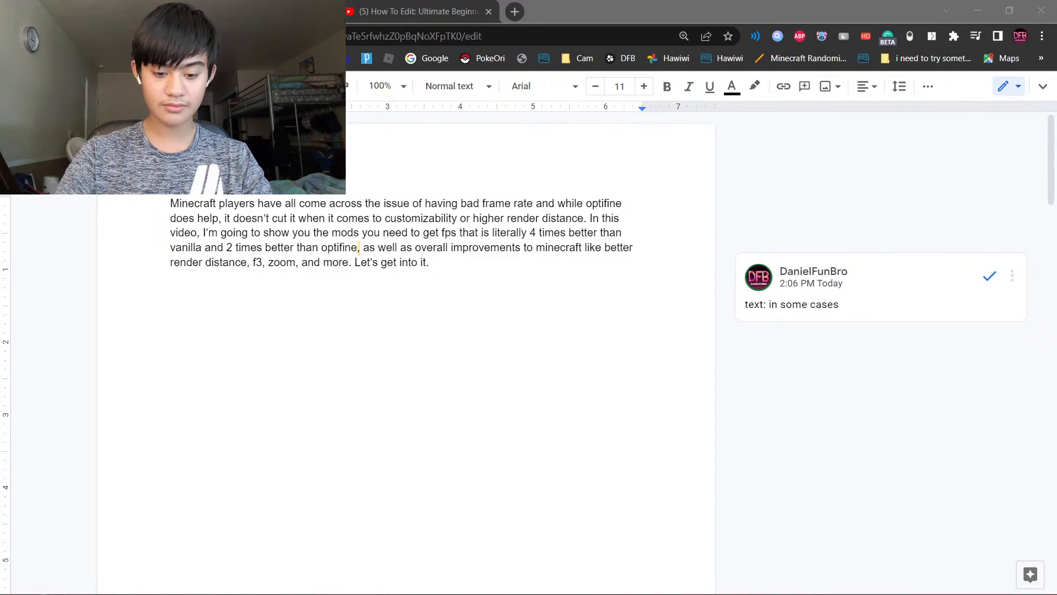
pyautogui.hotkey('alt', 'Tab')
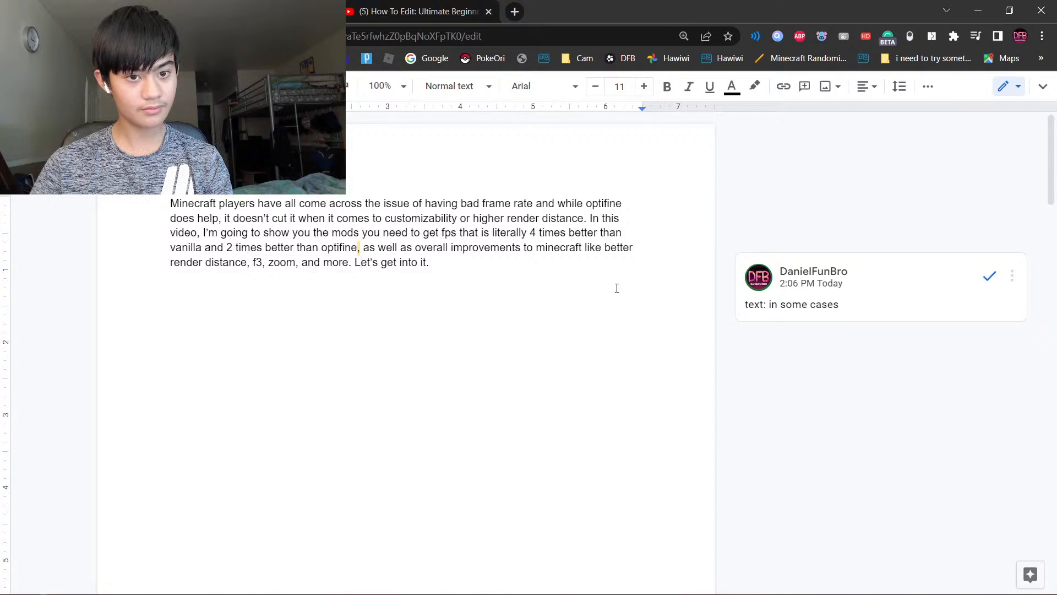
pyautogui.hotkey('alt', 'Tab')
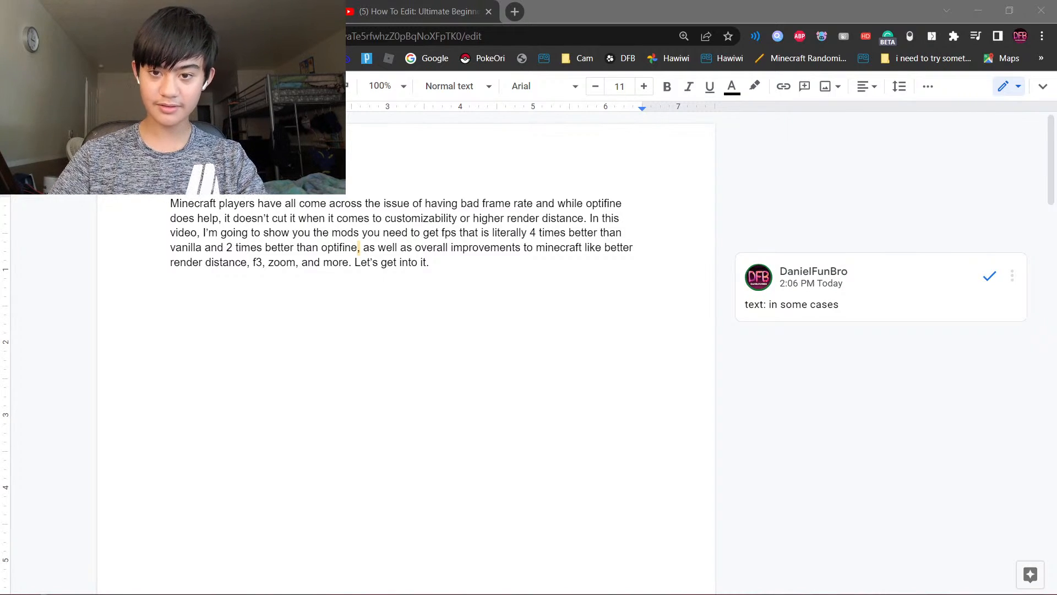
pyautogui.click(520, 18)
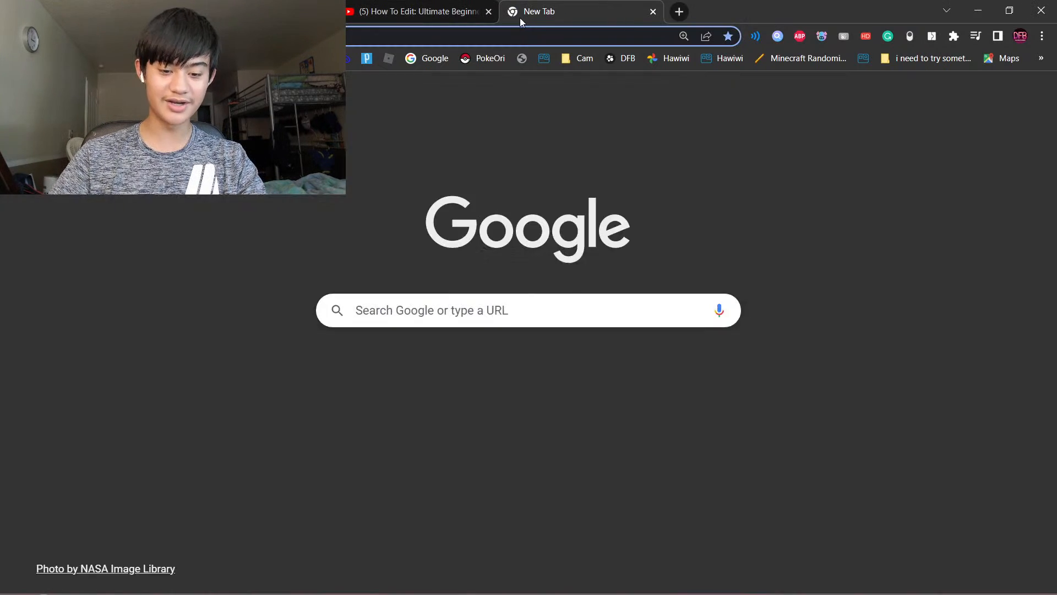
# - Search the web for 'going to gunna' and return to the editor
pyautogui.write('gunnar')
pyautogui.press('BackSpace')
pyautogui.press('BackSpace')
pyautogui.press('BackSpace')
pyautogui.press('BackSpace')
pyautogui.press('BackSpace')
pyautogui.press('BackSpace')
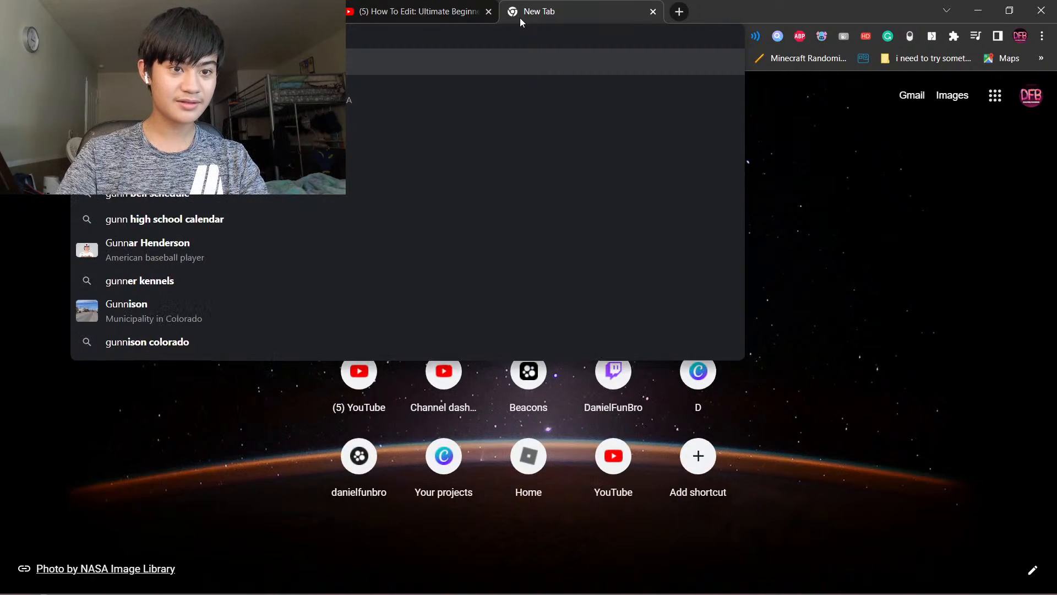
pyautogui.write('going to gun')
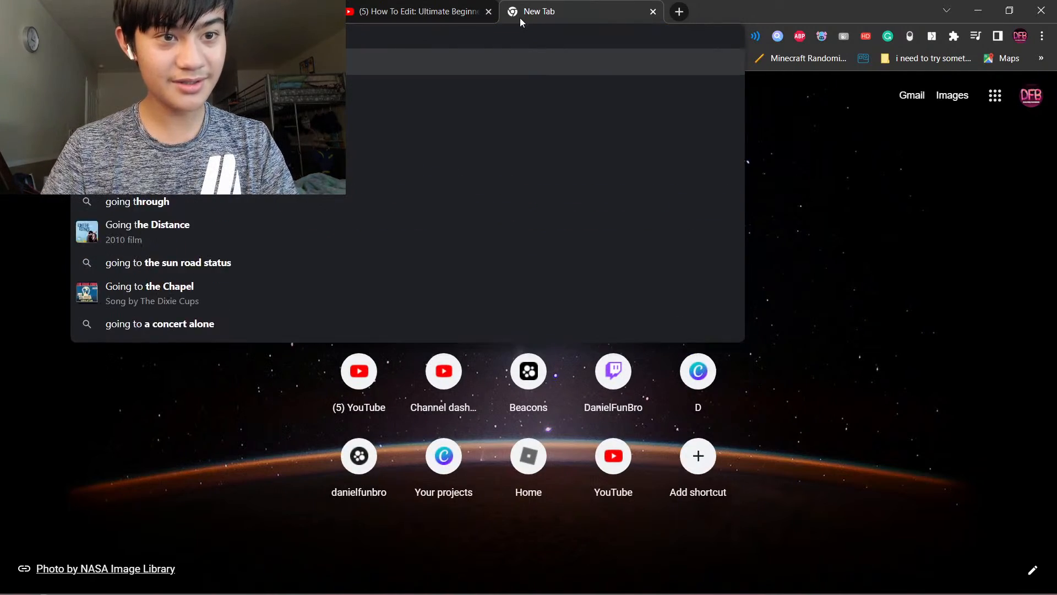
pyautogui.write('na')
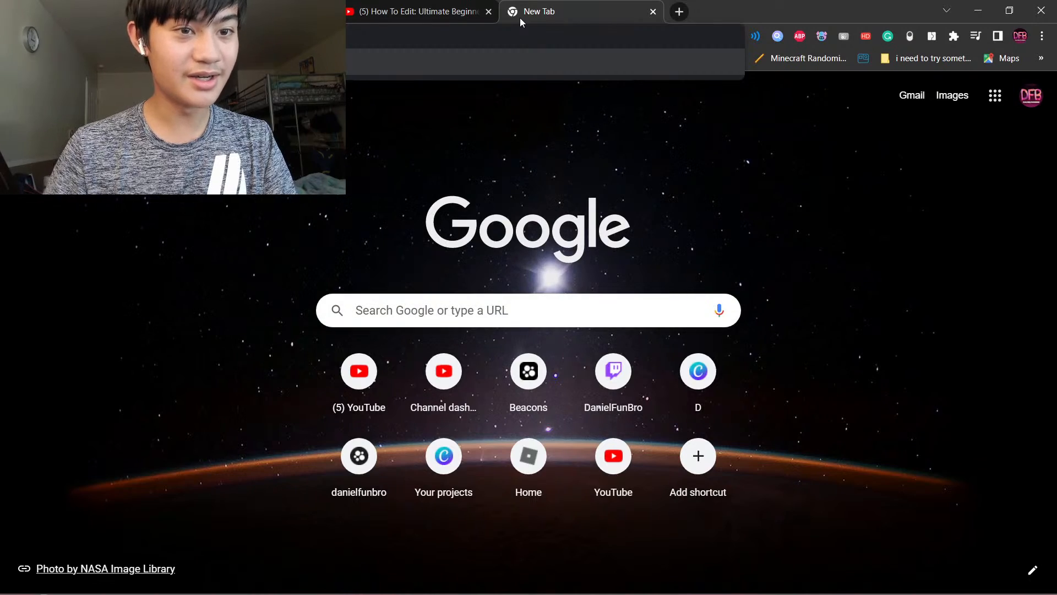
pyautogui.press('Return')
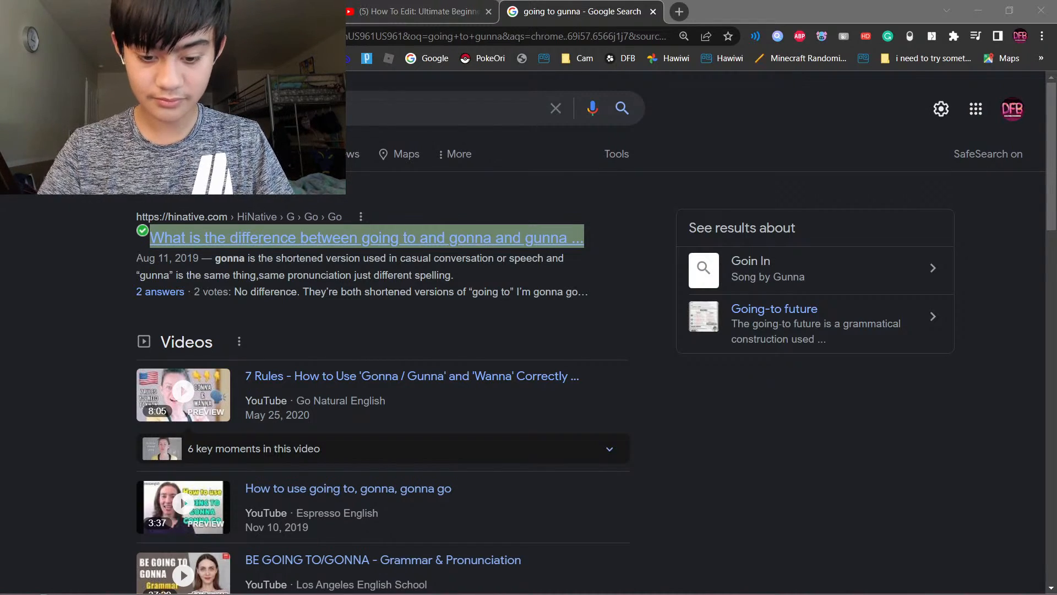
pyautogui.click(762, 369)
pyautogui.click(252, 11)
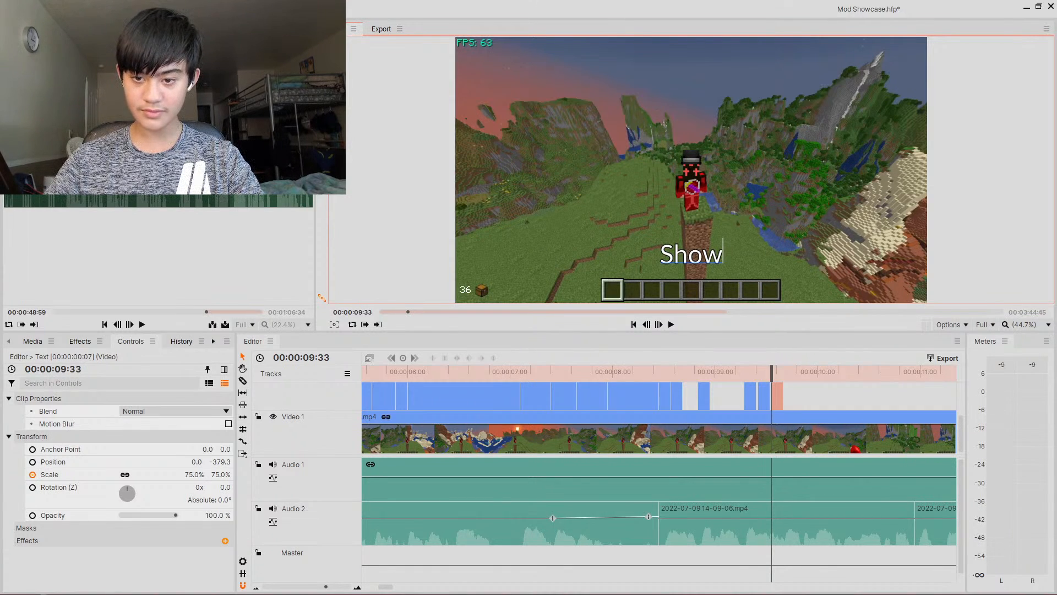
# - Paste a new caption clip at about 9.44 s and set its text to You
pyautogui.moveTo(773, 378); pyautogui.dragTo(791, 377)
pyautogui.hotkey('ctrl', 'v')
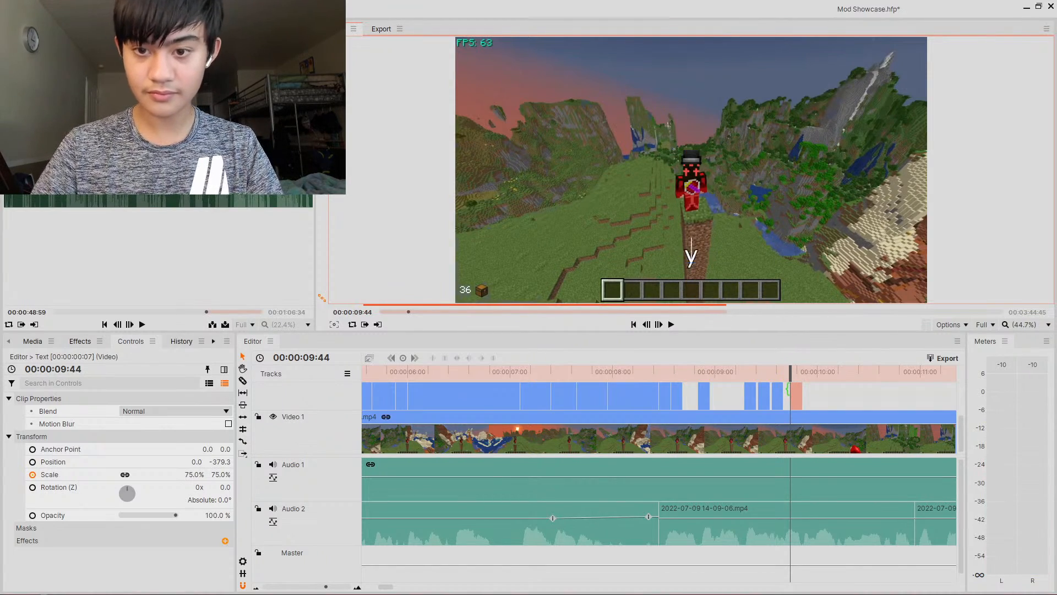
pyautogui.write('You')
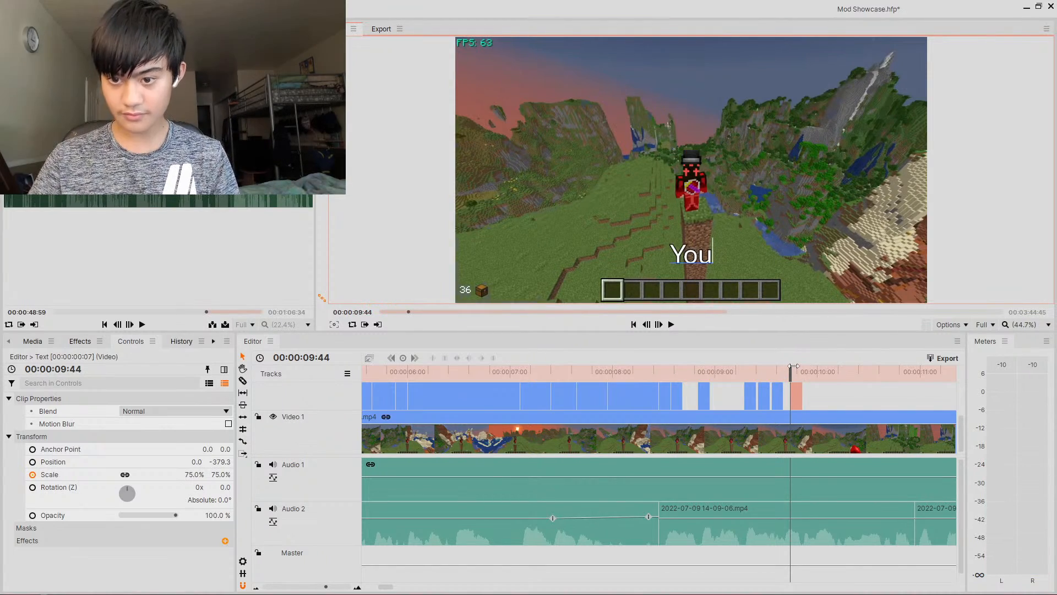
# - Paste another caption clip at about 9.50 s and change its text to The
pyautogui.moveTo(793, 367); pyautogui.dragTo(803, 373)
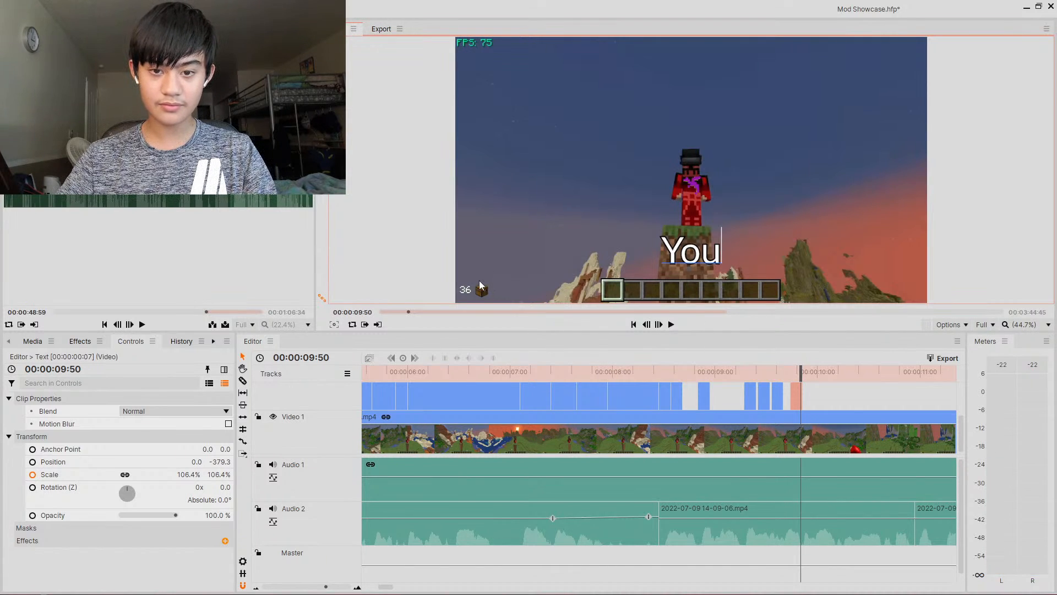
pyautogui.hotkey('ctrl', 'v')
pyautogui.press('BackSpace')
pyautogui.press('BackSpace')
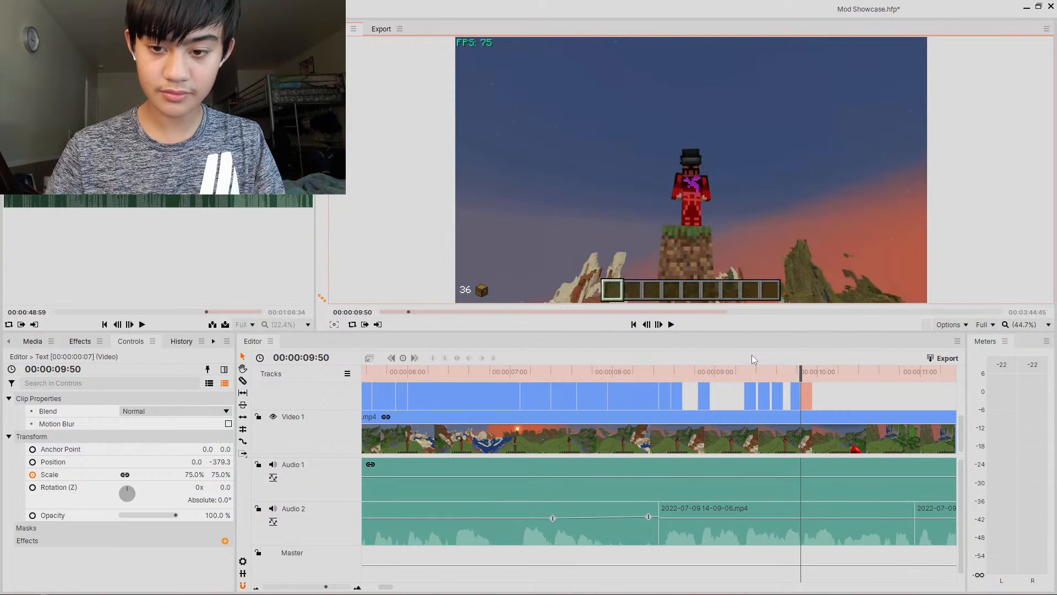
pyautogui.write('The')
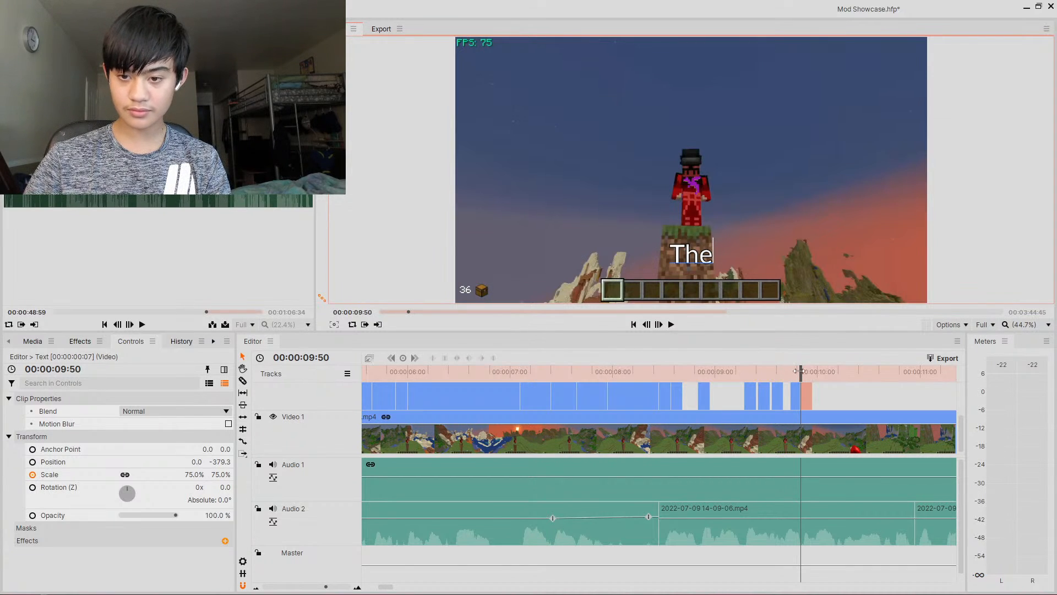
# - Paste a caption clip at about 9.58 s and change its text to Mods
pyautogui.moveTo(802, 374); pyautogui.dragTo(814, 375)
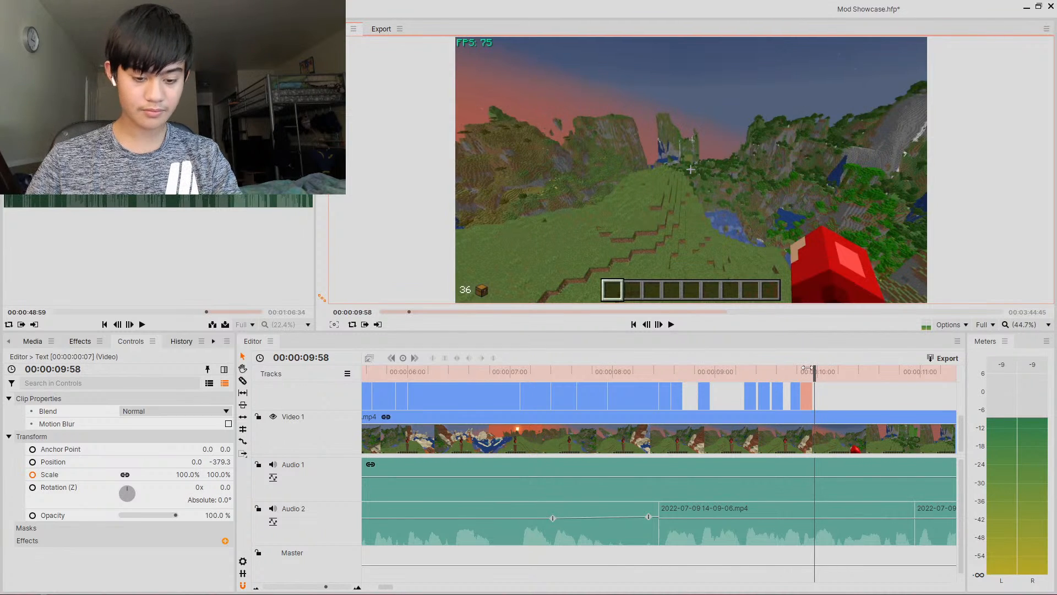
pyautogui.hotkey('ctrl', 'v')
pyautogui.press('BackSpace')
pyautogui.press('BackSpace')
pyautogui.write('Mods')
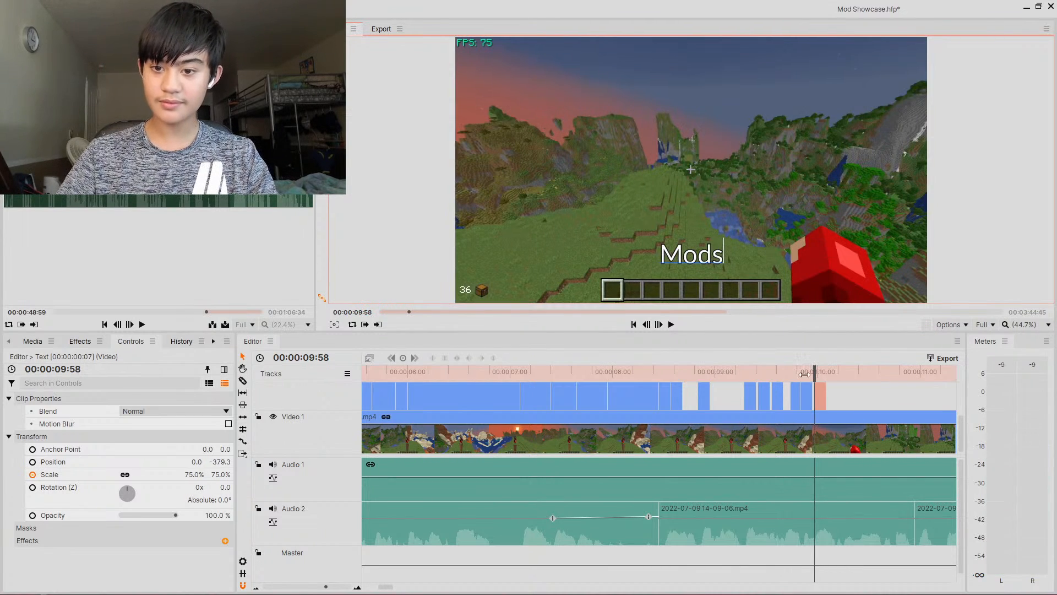
# - Paste a caption clip at about 10.14 s and change its text to That
pyautogui.moveTo(804, 374); pyautogui.dragTo(832, 393)
pyautogui.hotkey('ctrl', 'v')
pyautogui.press('BackSpace')
pyautogui.press('BackSpace')
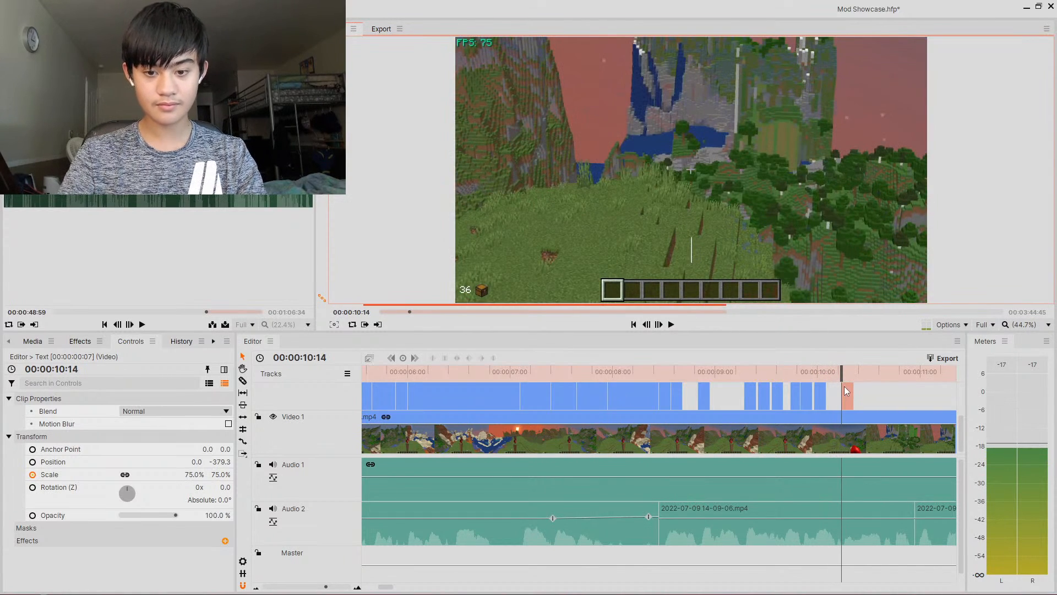
pyautogui.write('That')
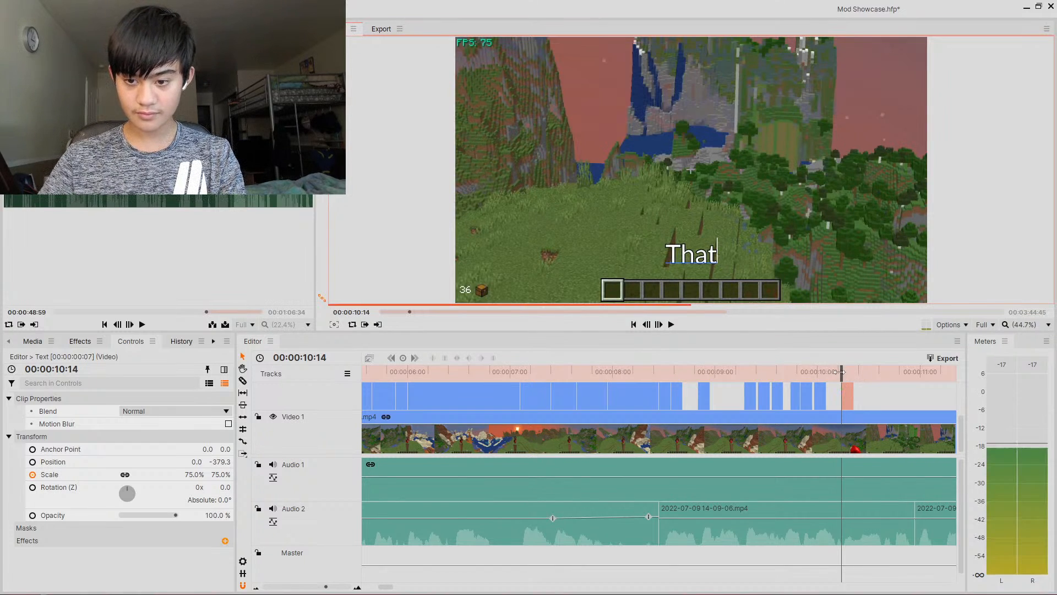
# - Paste a caption clip at about 10.20 s with the text You
pyautogui.moveTo(859, 376); pyautogui.dragTo(848, 377)
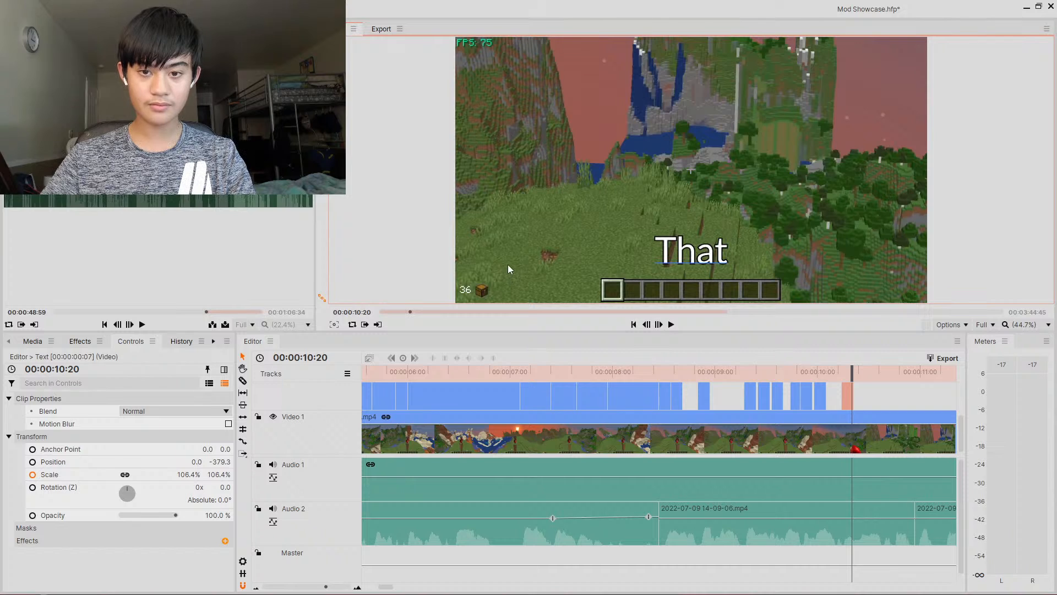
pyautogui.hotkey('ctrl', 'v')
pyautogui.write('You')
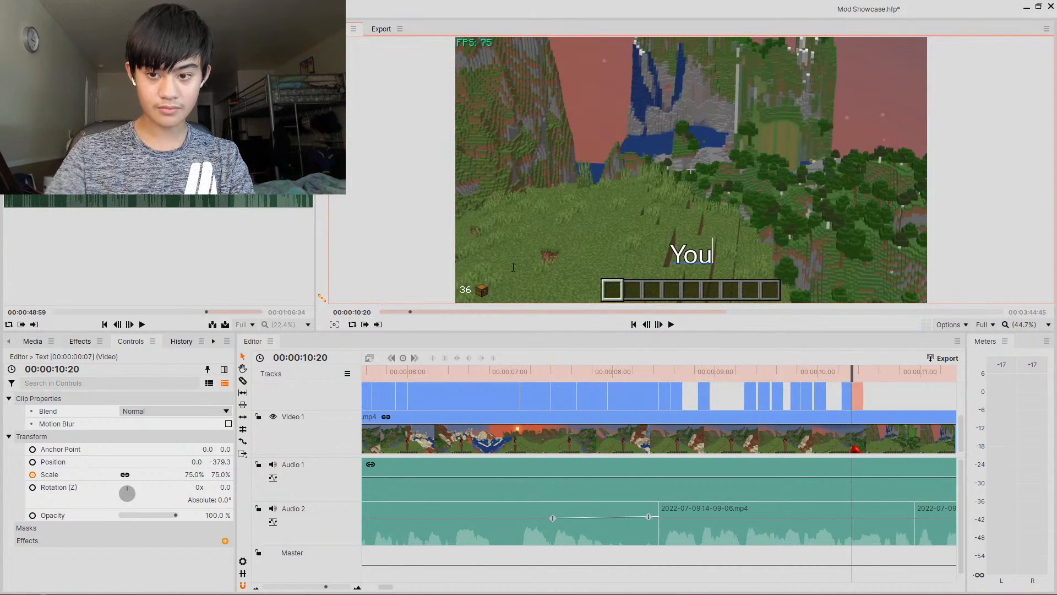
# - Add a caption clip at about 10.28 s reading Need
pyautogui.moveTo(853, 370); pyautogui.dragTo(865, 369)
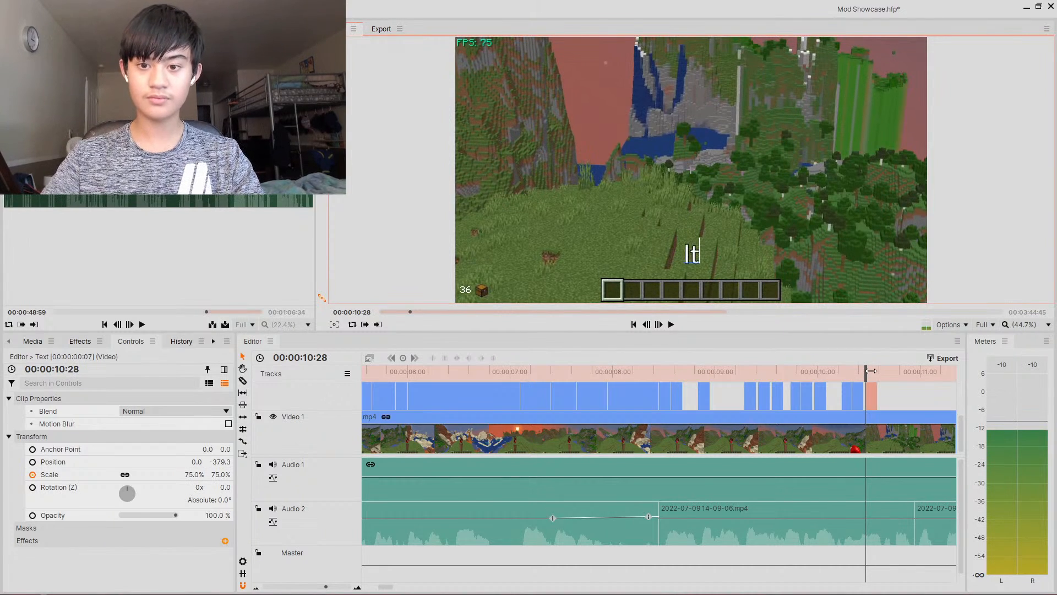
pyautogui.write('Need')
# - Paste a caption clip at about 10.38 s reading To
pyautogui.moveTo(869, 371)
pyautogui.mouseDown()
pyautogui.moveTo(908, 376)
pyautogui.moveTo(888, 379)
pyautogui.mouseUp()
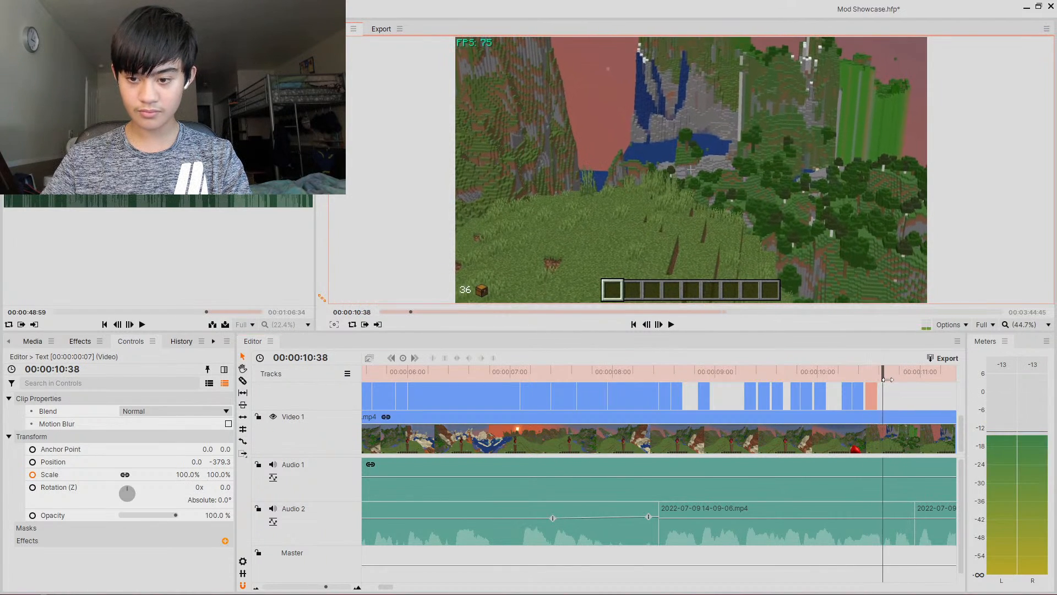
pyautogui.hotkey('ctrl', 'v')
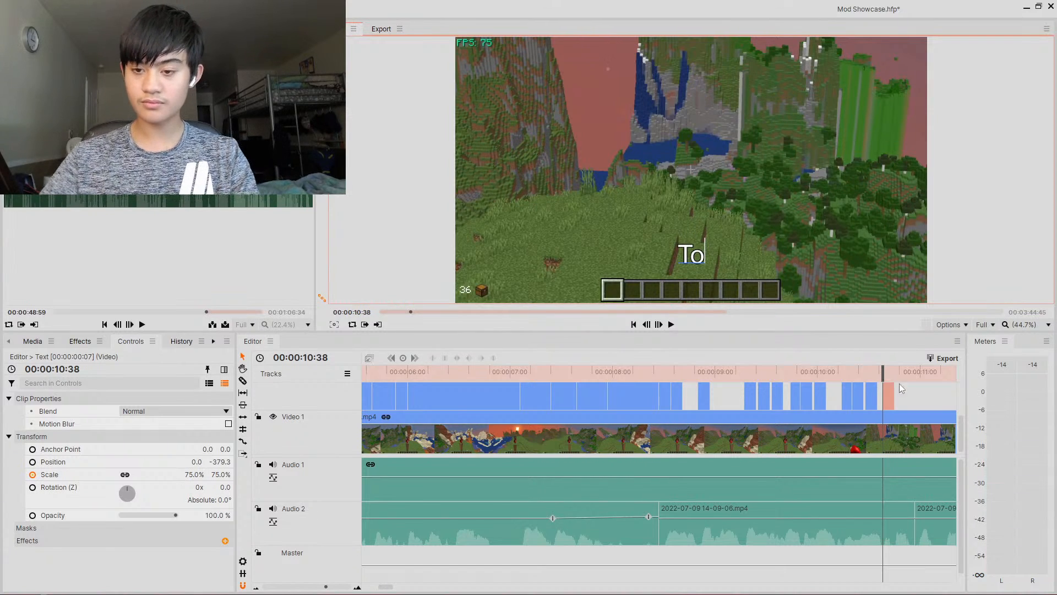
# - Paste a caption clip at about 10.43 s and set its text to Get
pyautogui.moveTo(879, 370); pyautogui.dragTo(888, 370)
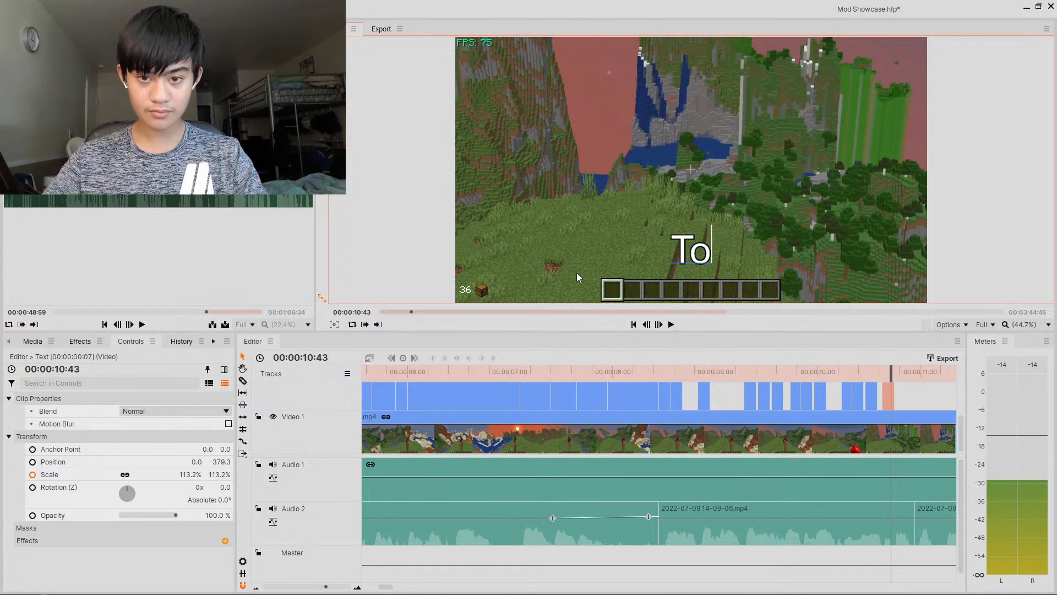
pyautogui.hotkey('ctrl', 'v')
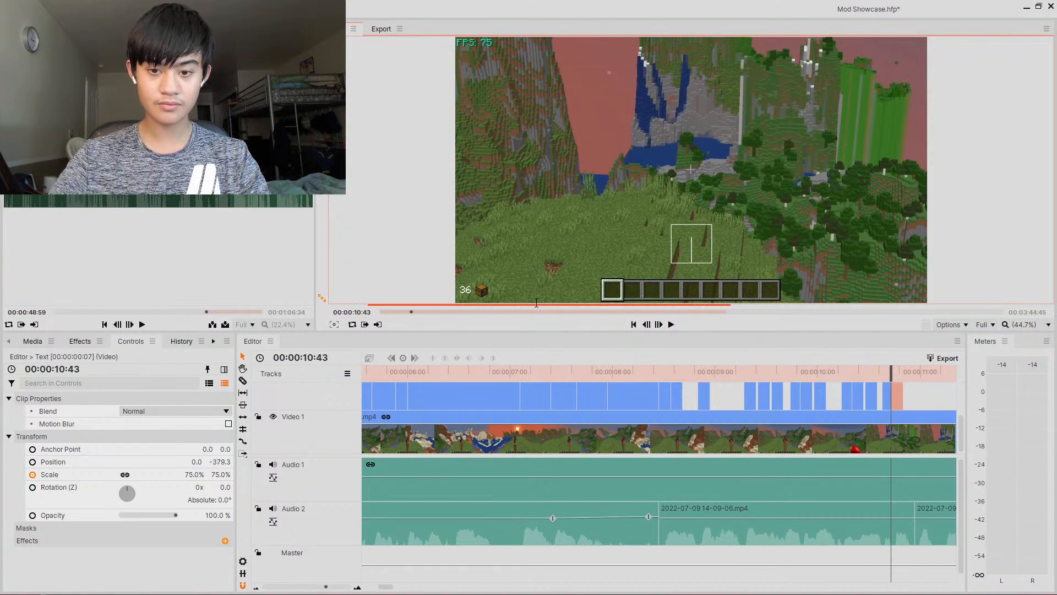
pyautogui.write('t')
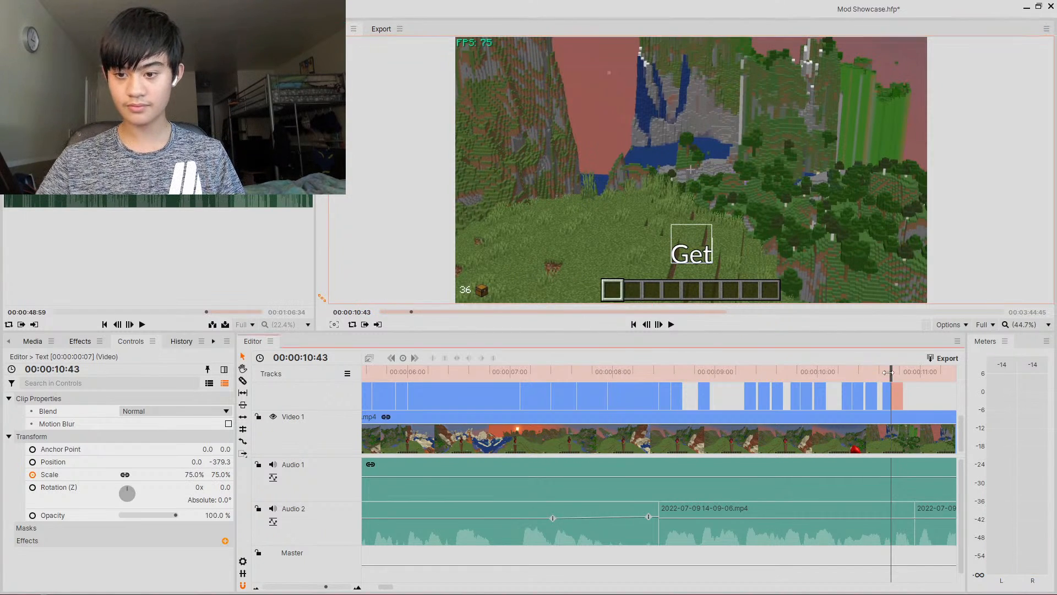
# - Paste a caption clip at about 10.57 s and set its text to FPS
pyautogui.moveTo(890, 383); pyautogui.dragTo(909, 375)
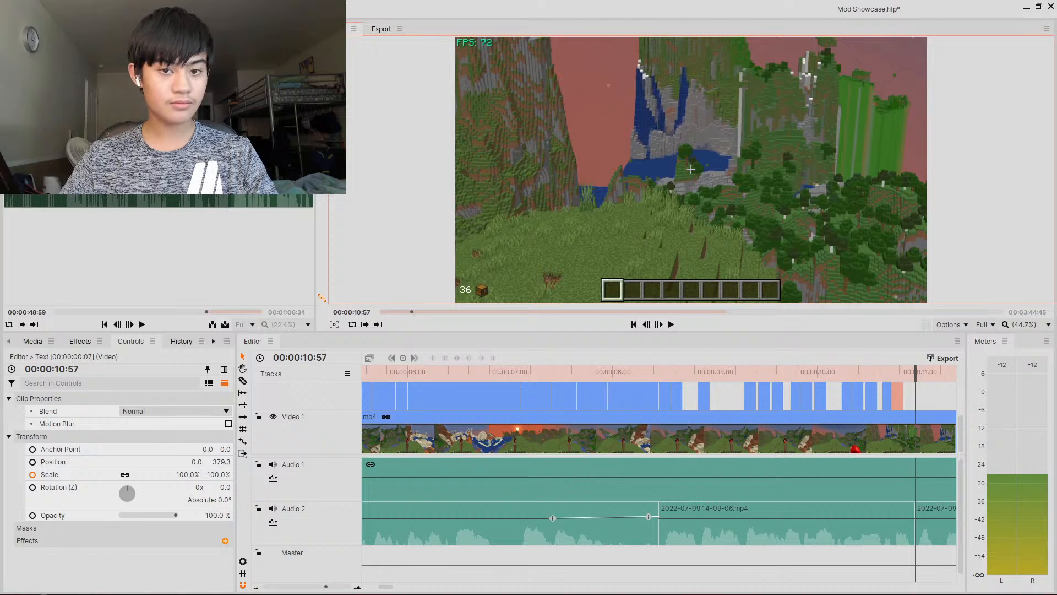
pyautogui.hotkey('ctrl', 'v')
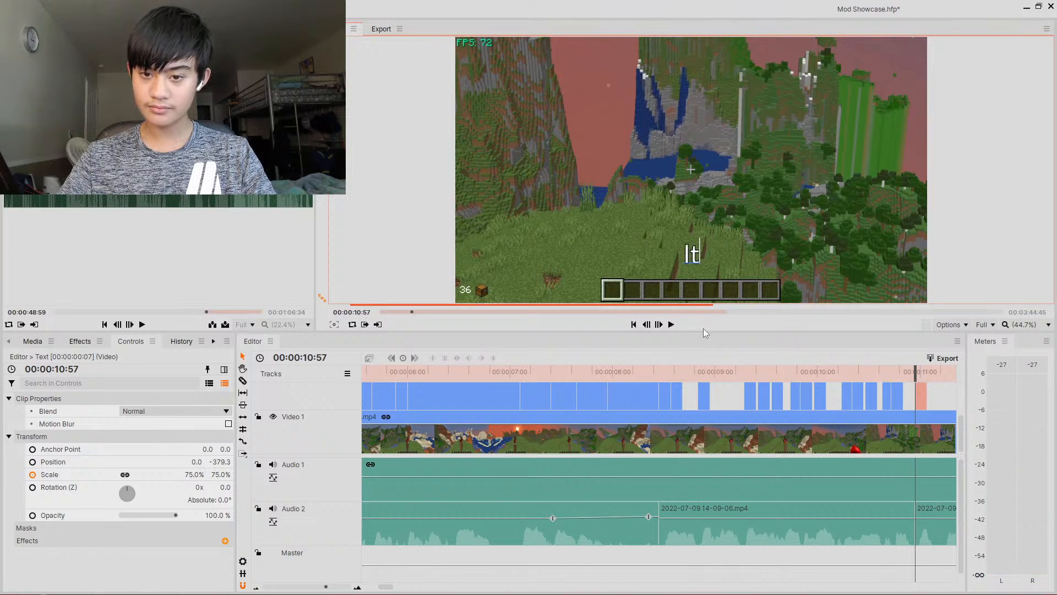
pyautogui.press('BackSpace')
pyautogui.press('BackSpace')
pyautogui.write('FP')
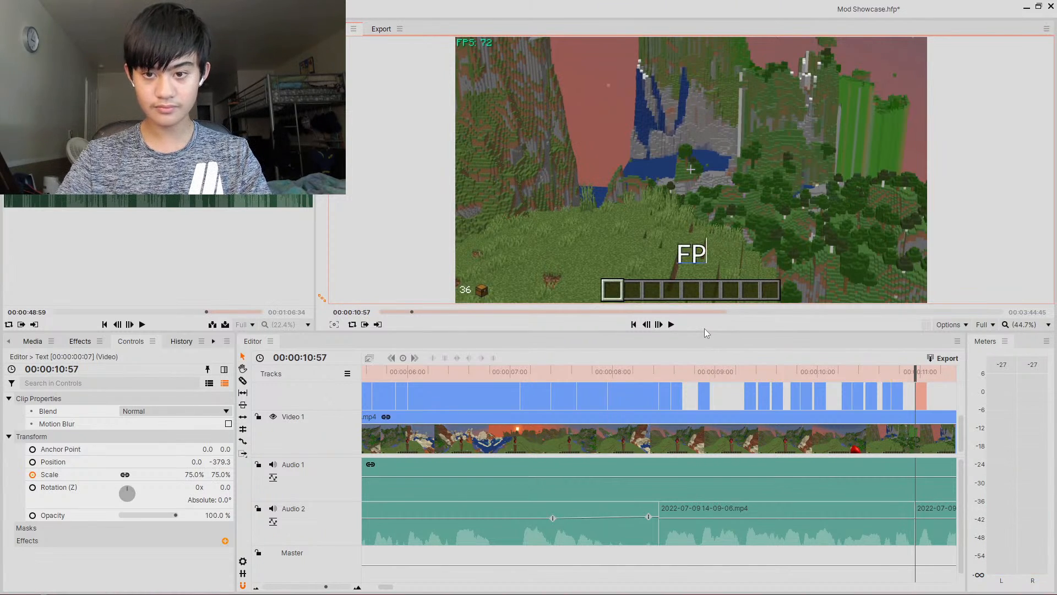
pyautogui.press('BackSpace')
pyautogui.write('ps')
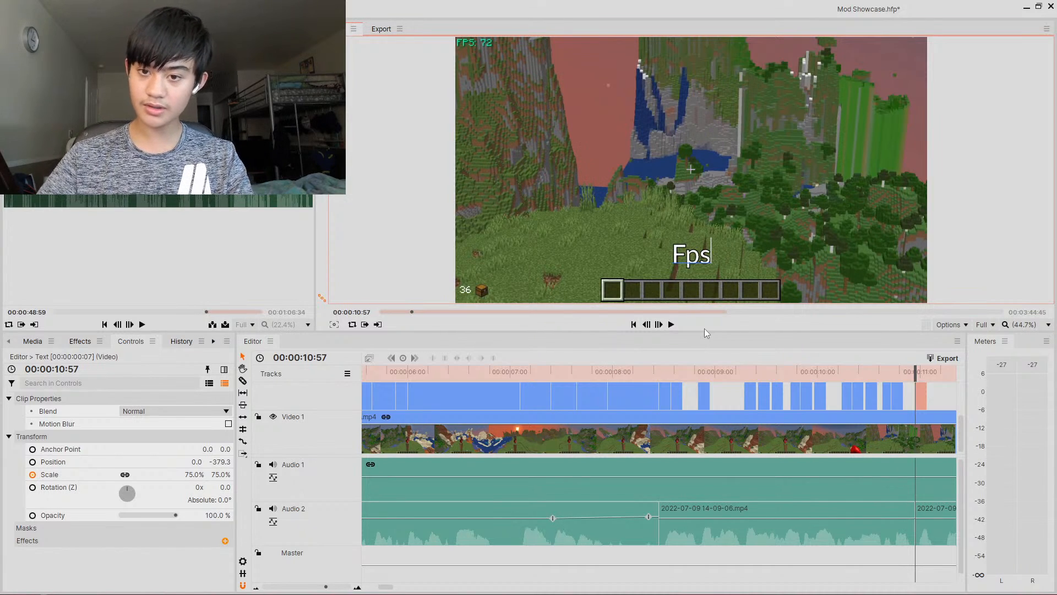
pyautogui.press('BackSpace')
pyautogui.press('BackSpace')
pyautogui.write('PS')
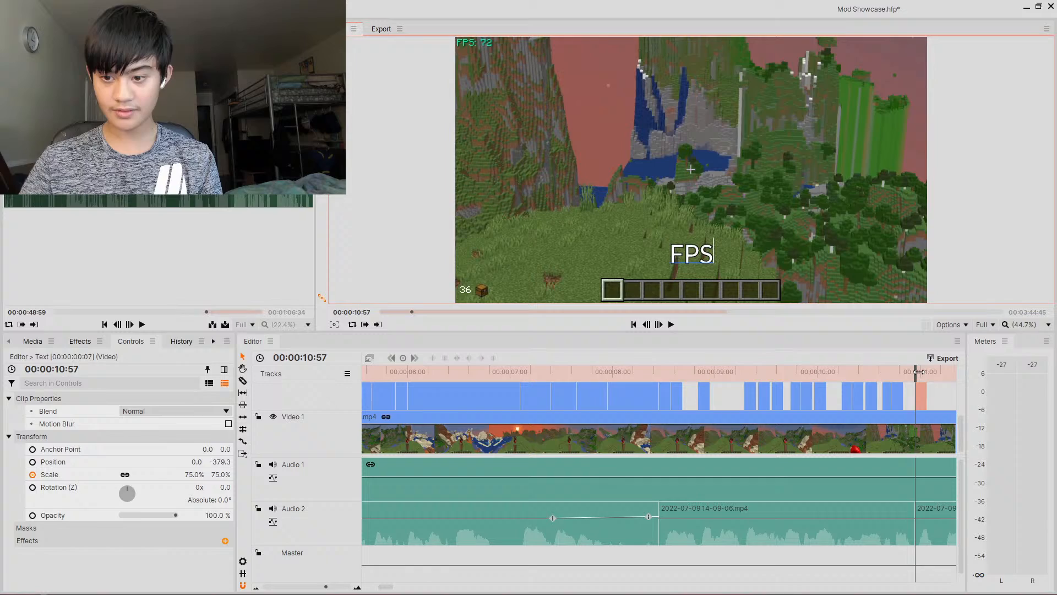
# - Paste a caption clip at about 11.28 s in the scrolled timeline and set its text to That
pyautogui.moveTo(916, 372); pyautogui.dragTo(940, 381)
pyautogui.moveTo(741, 381)
pyautogui.mouseDown()
pyautogui.moveTo(606, 385)
pyautogui.moveTo(468, 410)
pyautogui.moveTo(493, 412)
pyautogui.mouseUp()
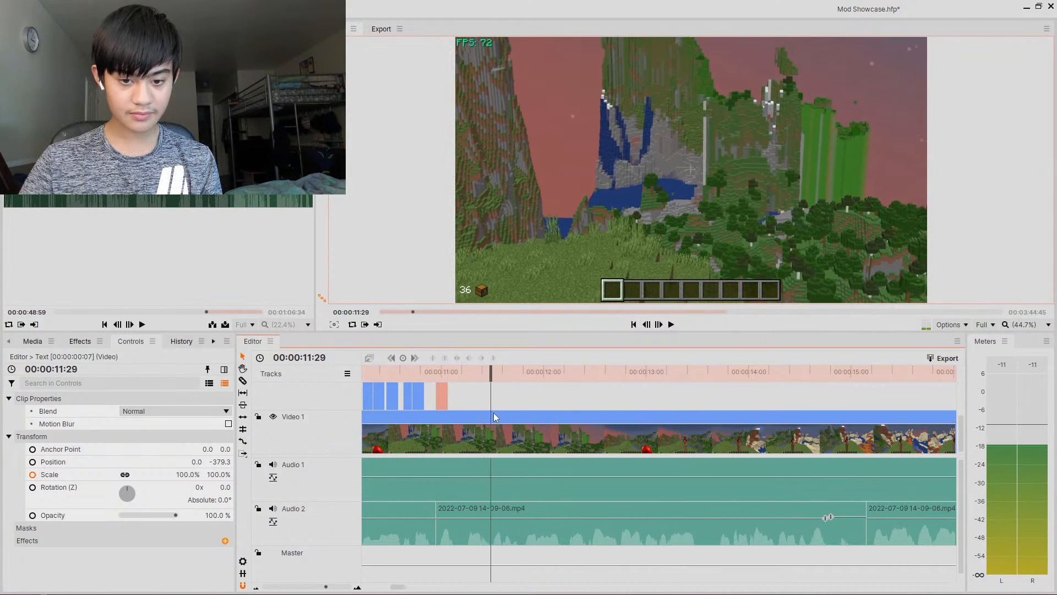
pyautogui.click(648, 326)
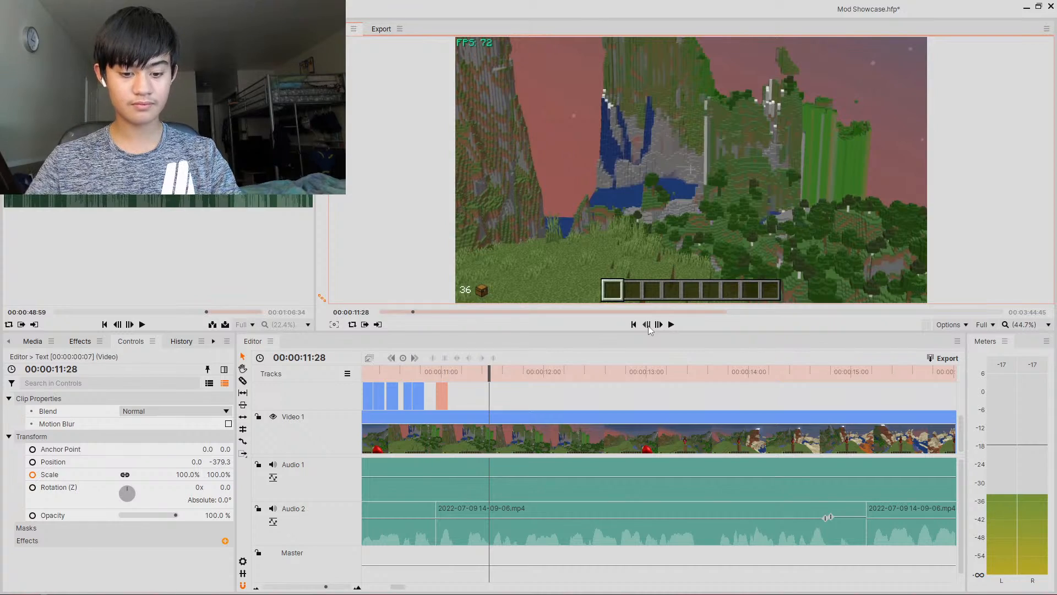
pyautogui.hotkey('ctrl', 'v')
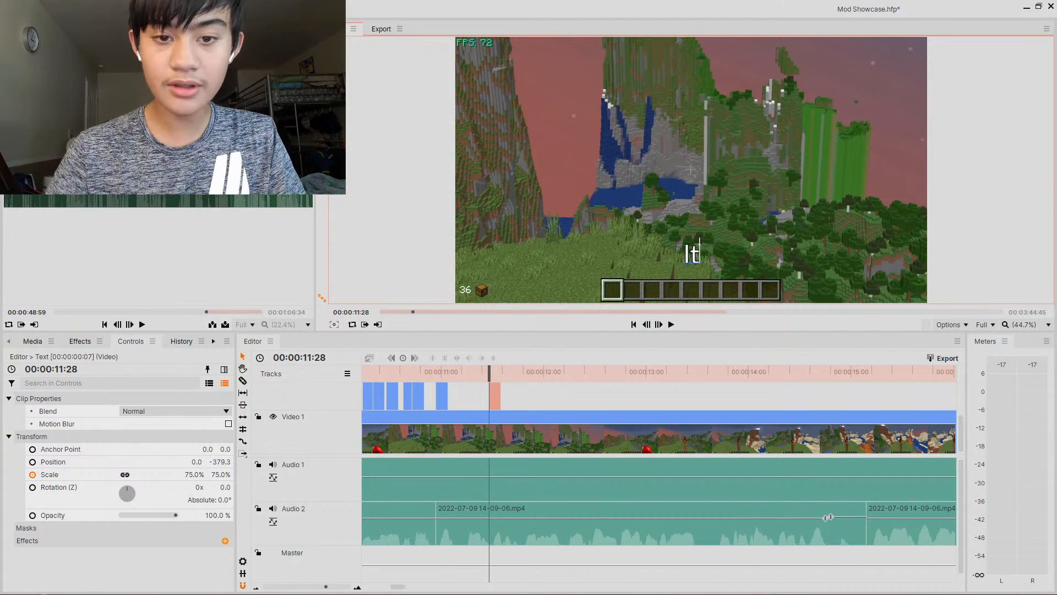
pyautogui.press('BackSpace')
pyautogui.press('BackSpace')
pyautogui.write('That')
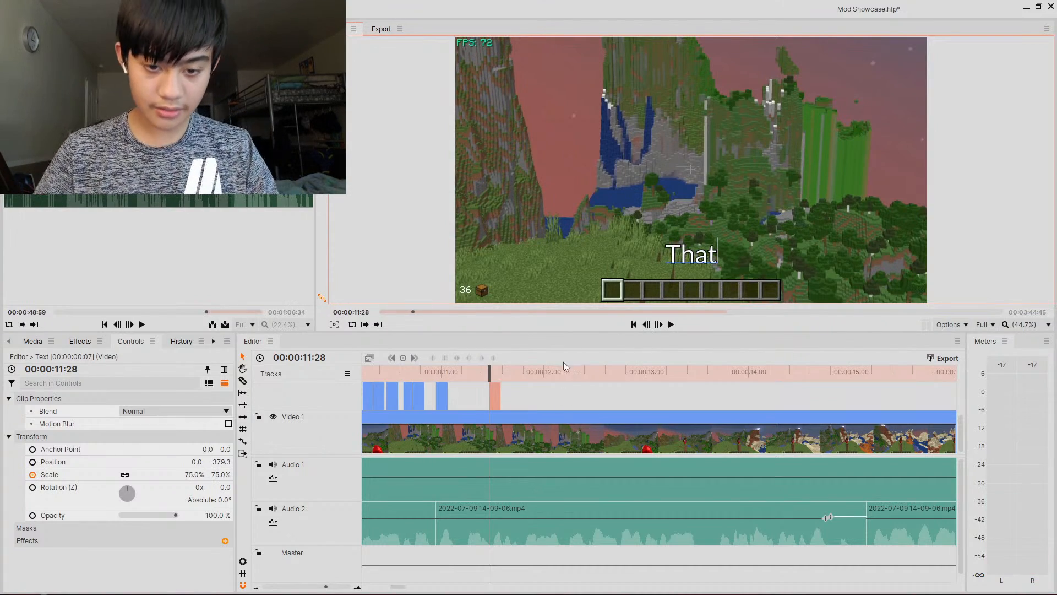
# - Paste a caption clip at about 11.36 s and set its text to Its
pyautogui.moveTo(493, 374); pyautogui.dragTo(504, 376)
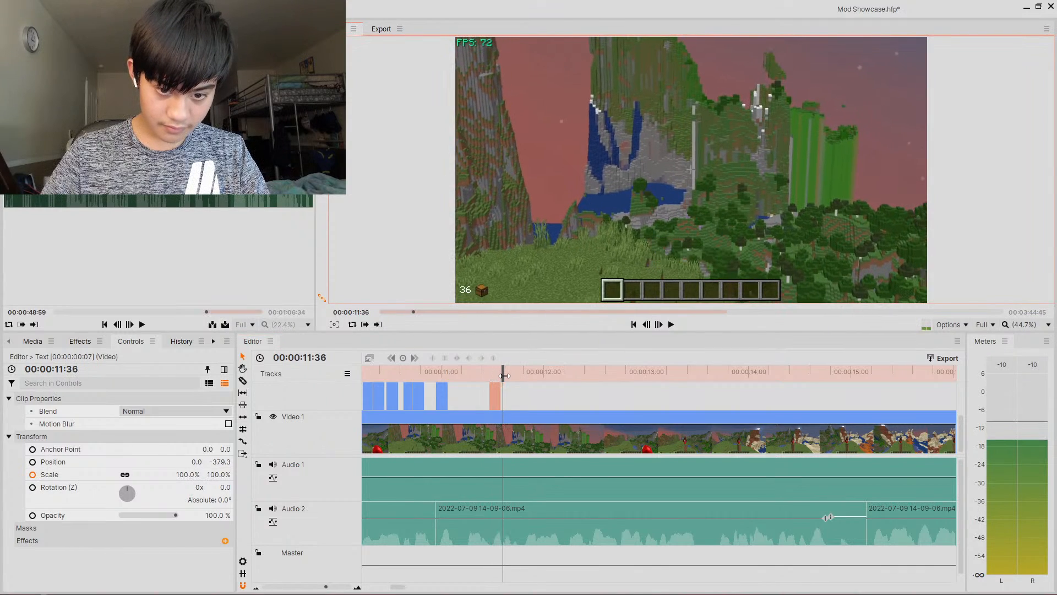
pyautogui.hotkey('ctrl', 'v')
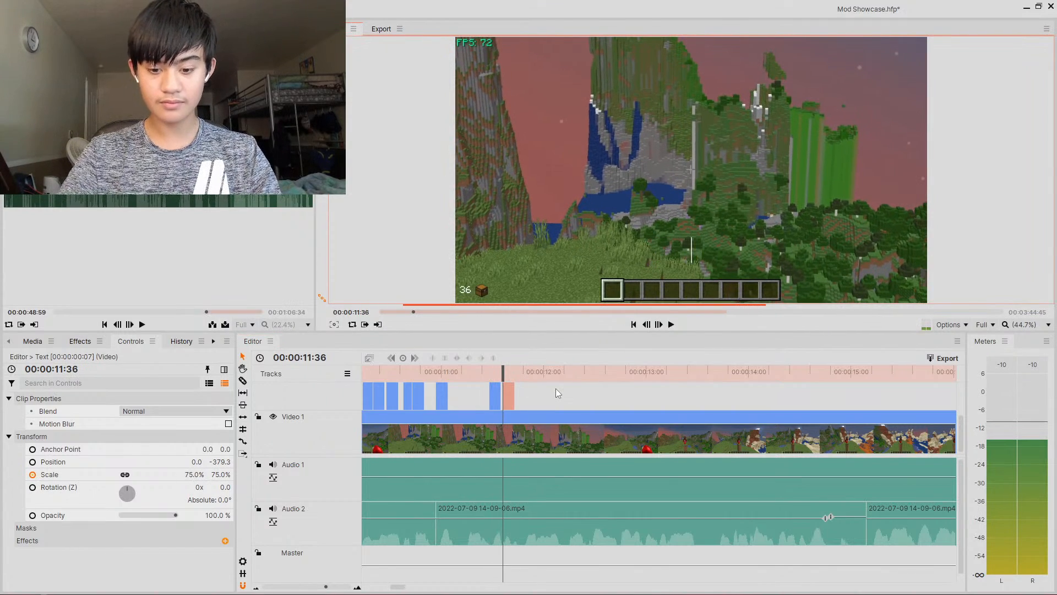
pyautogui.write('s')
# - Paste a caption clip at about 11.48 s and set its text to Literally
pyautogui.moveTo(503, 374); pyautogui.dragTo(523, 374)
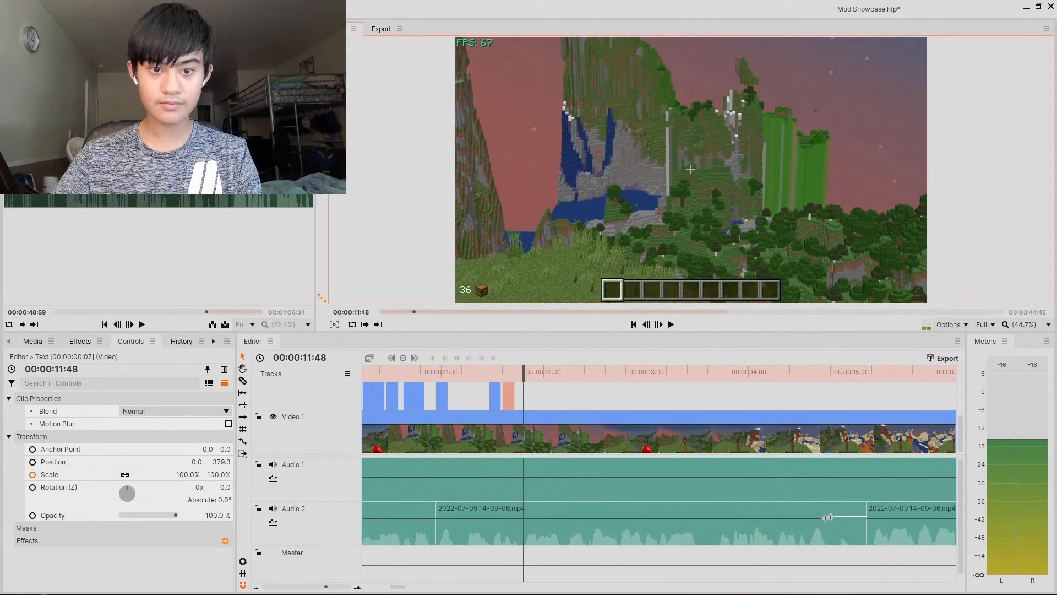
pyautogui.hotkey('ctrl', 'v')
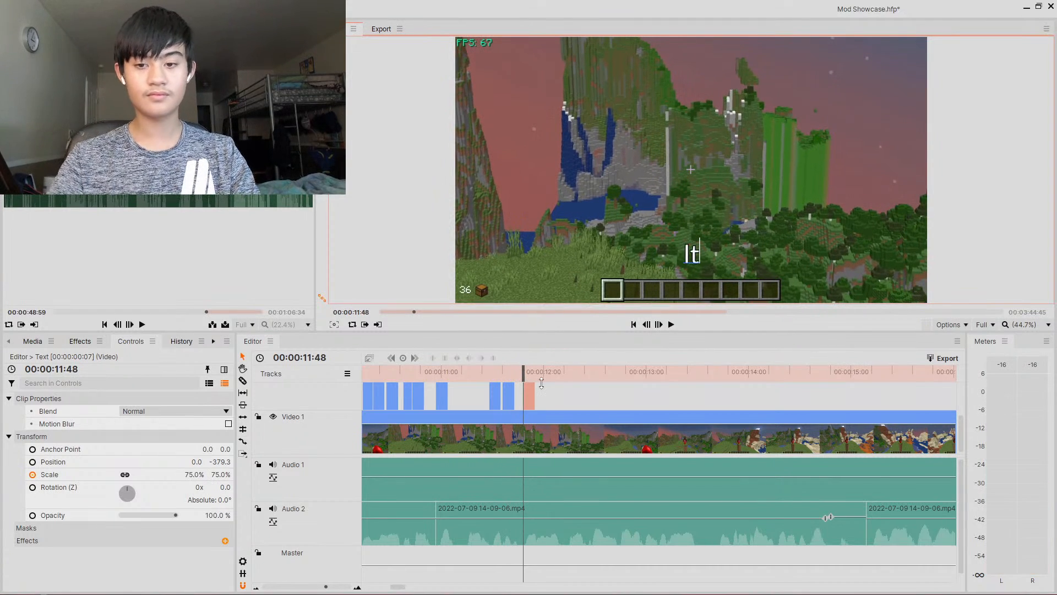
pyautogui.press('BackSpace')
pyautogui.press('BackSpace')
pyautogui.write('Literally')
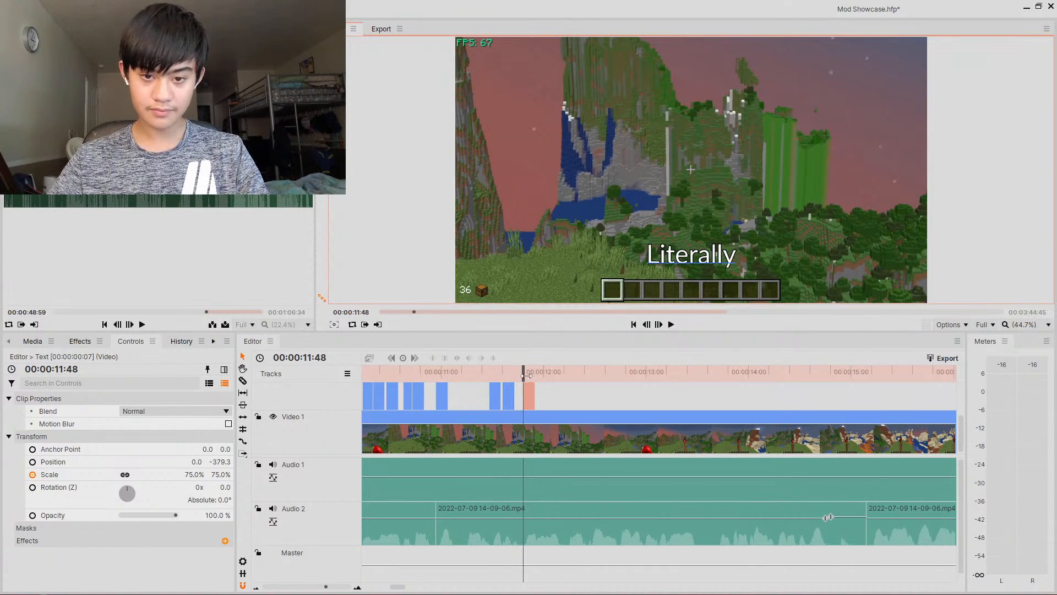
# - Paste a caption clip at about 12.12 s and set its text to 4
pyautogui.moveTo(526, 376); pyautogui.dragTo(565, 379)
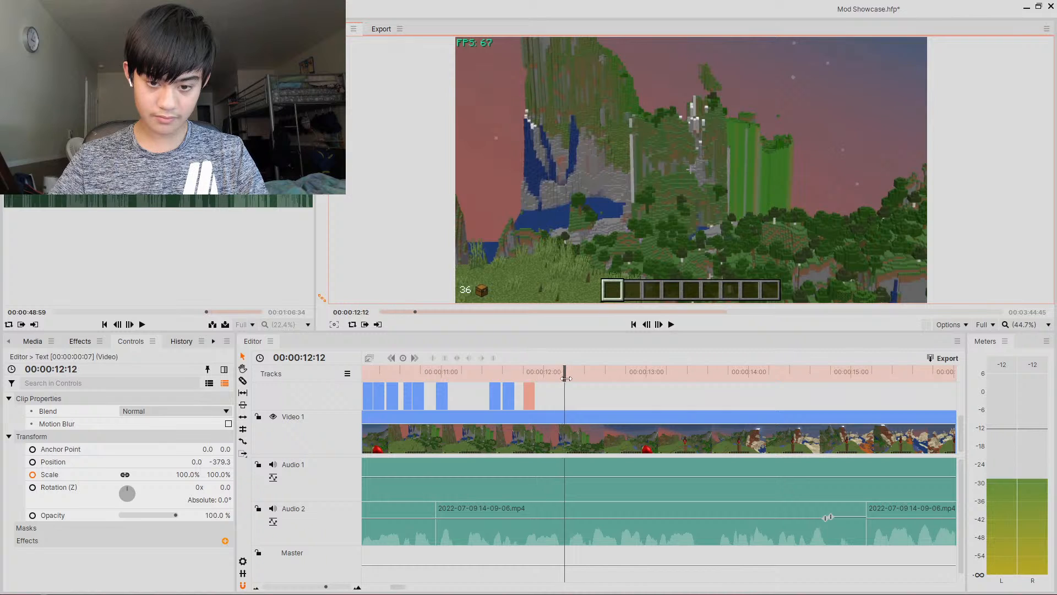
pyautogui.hotkey('ctrl', 'v')
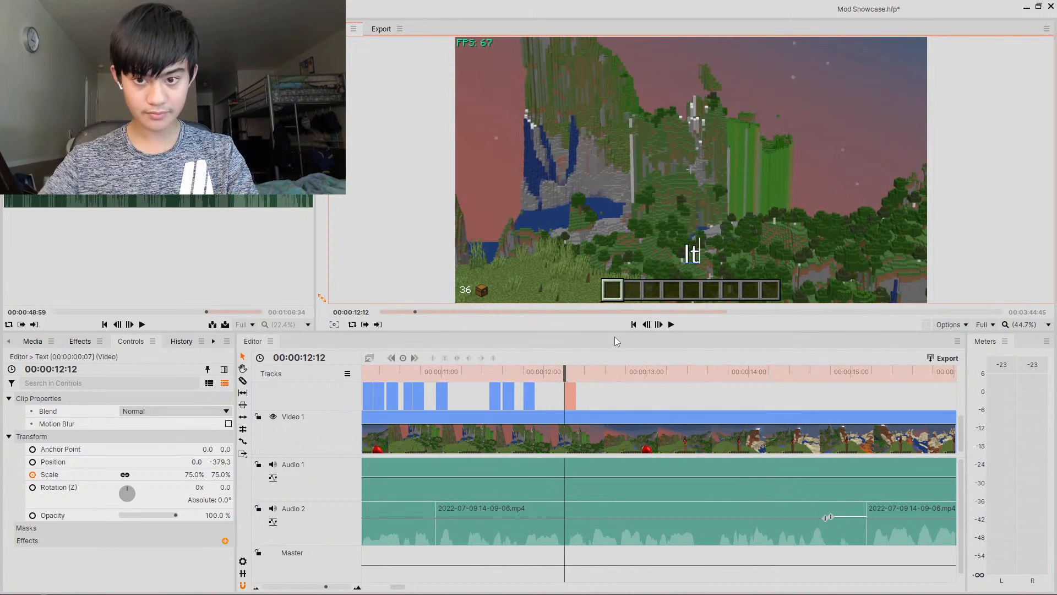
pyautogui.press('BackSpace')
pyautogui.press('BackSpace')
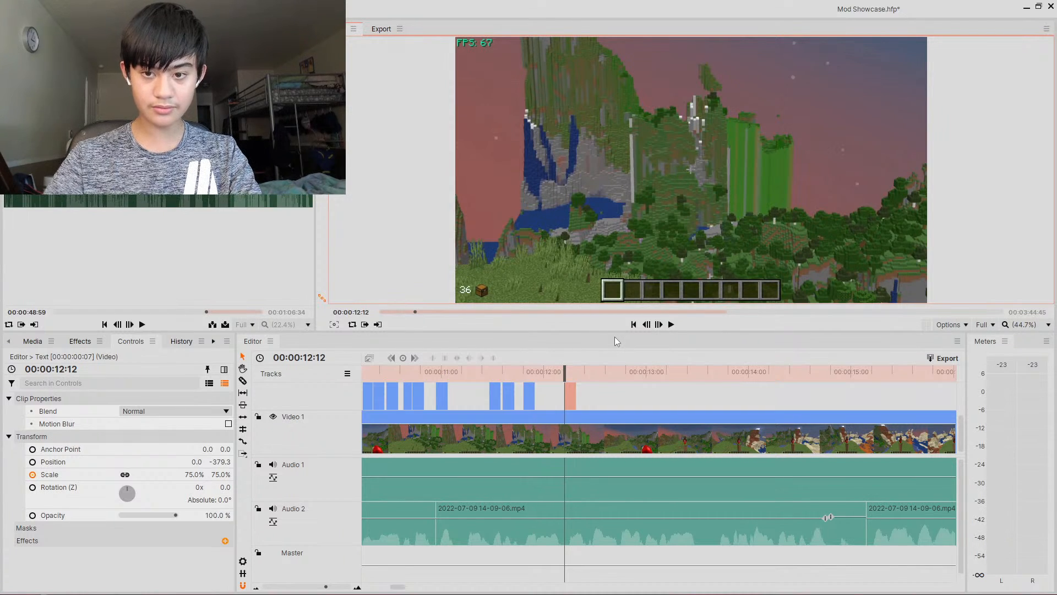
pyautogui.write('4')
# - Paste a caption clip at about 12.26 s and set its text to Times
pyautogui.moveTo(571, 378); pyautogui.dragTo(589, 375)
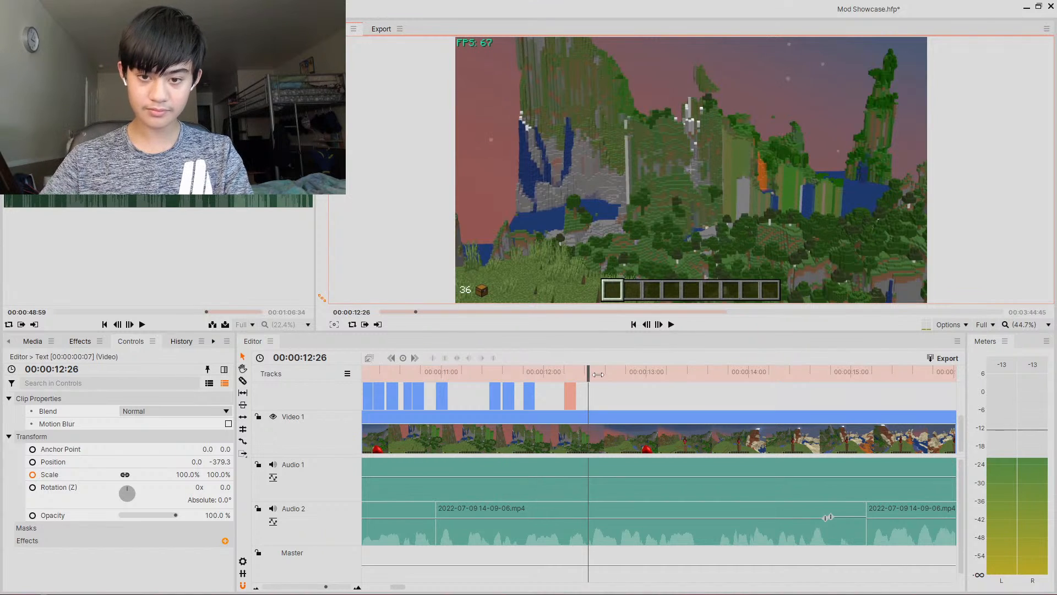
pyautogui.hotkey('ctrl', 'v')
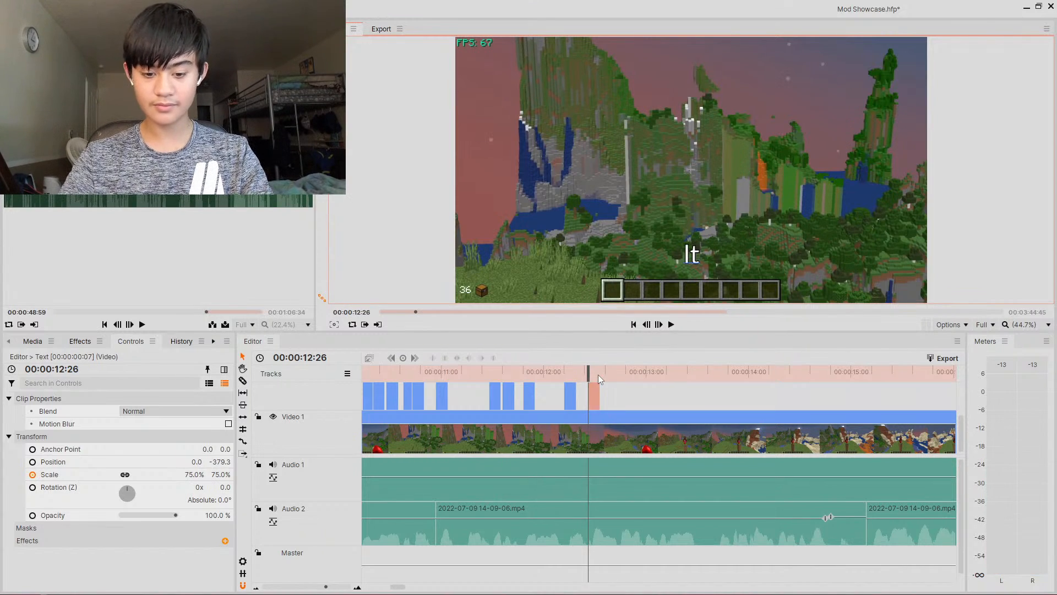
pyautogui.press('BackSpace')
pyautogui.press('BackSpace')
pyautogui.write('Times')
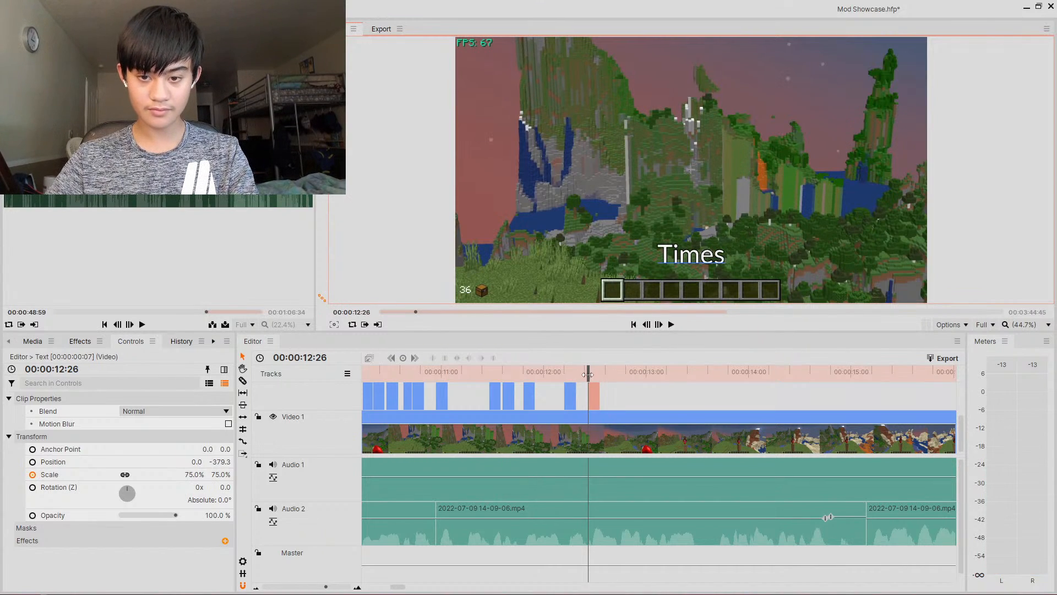
# - Paste a caption clip at about 12.43 s and set its text to Better
pyautogui.moveTo(588, 374); pyautogui.dragTo(620, 374)
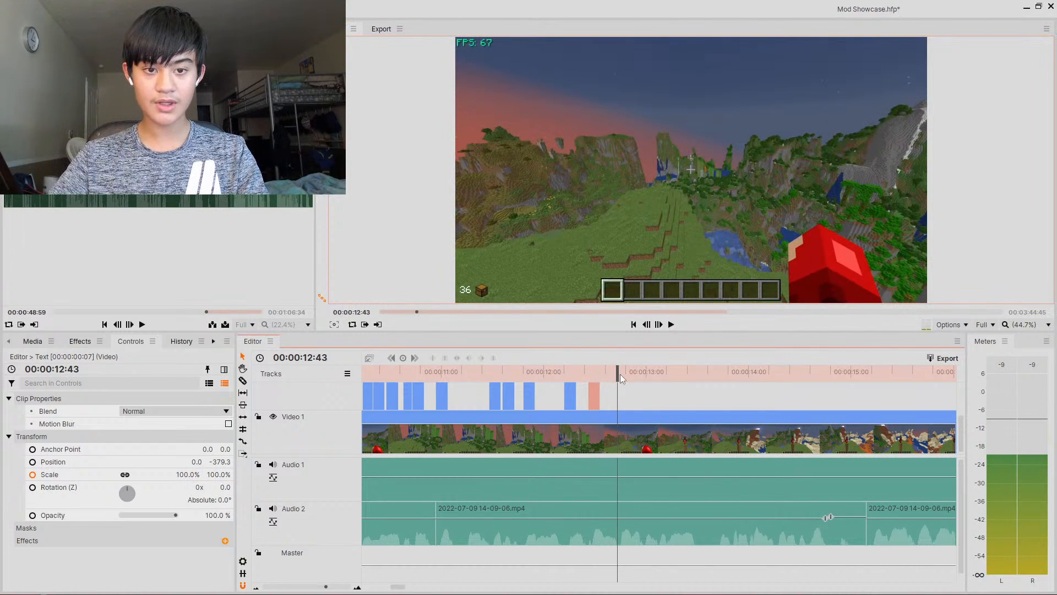
pyautogui.write('B')
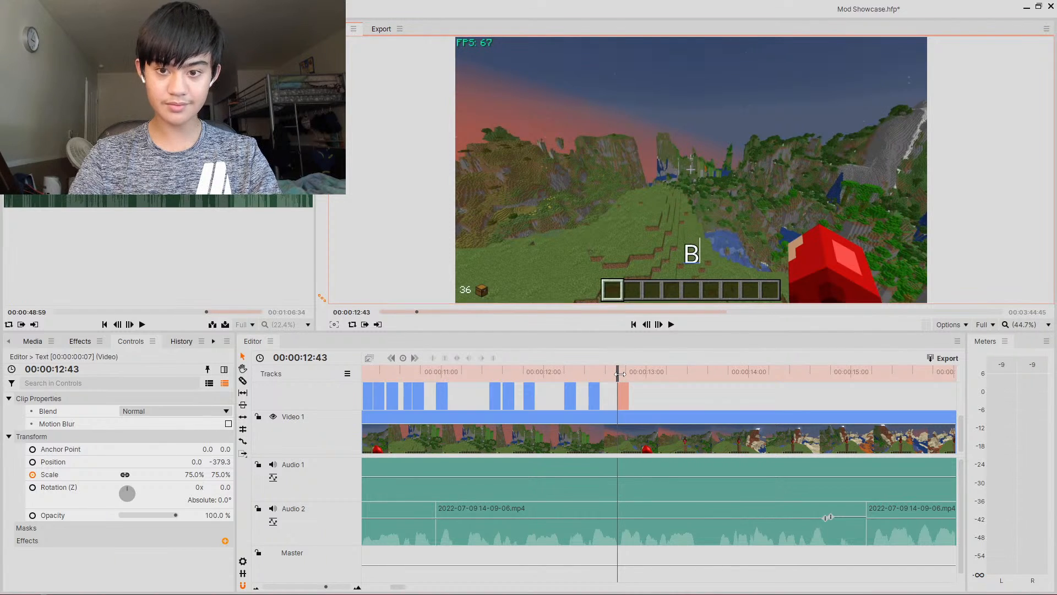
pyautogui.write('etter')
# - Paste a caption clip at about 12.59 s and set its text to Than
pyautogui.moveTo(619, 374); pyautogui.dragTo(647, 379)
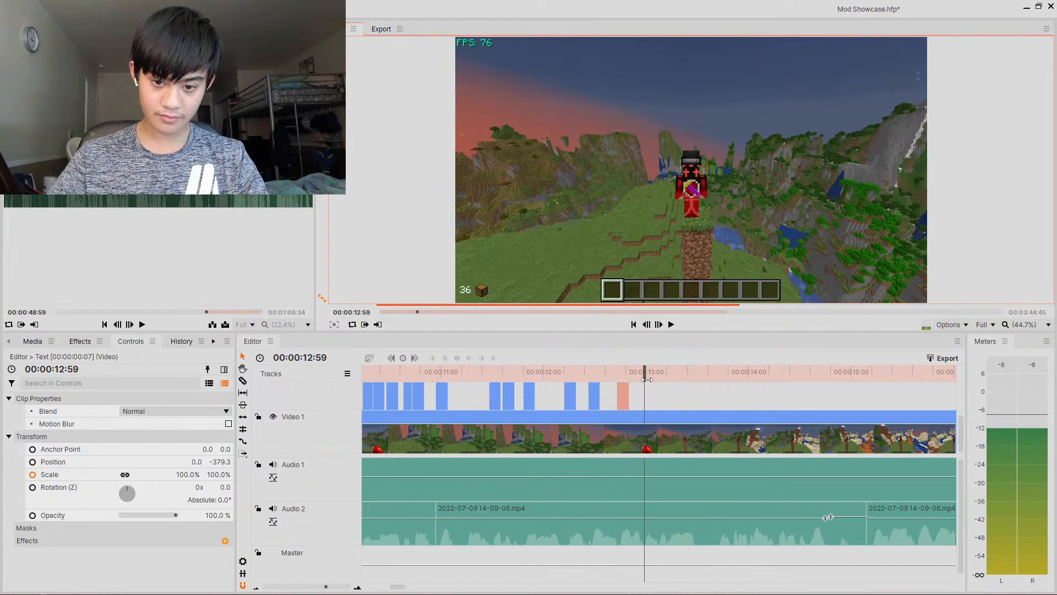
pyautogui.hotkey('ctrl', 'v')
pyautogui.press('BackSpace')
pyautogui.press('BackSpace')
pyautogui.write('T')
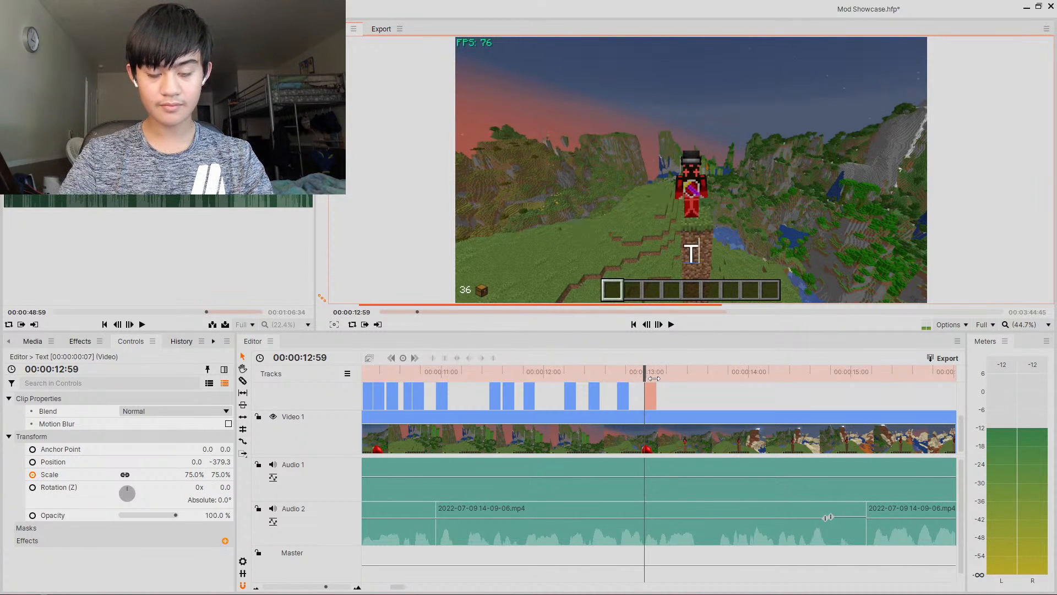
pyautogui.write('han')
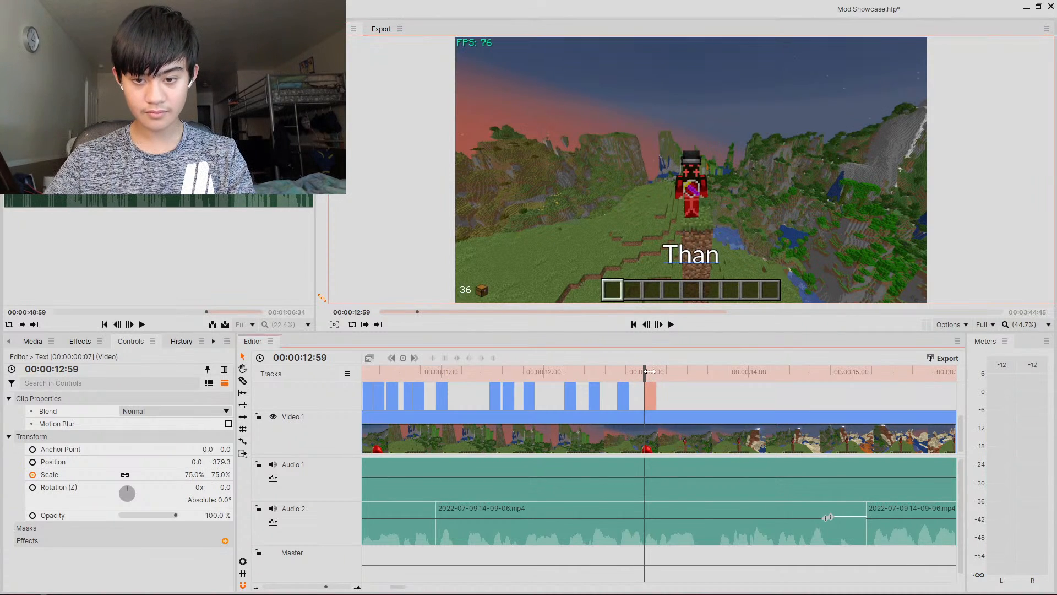
# - Paste a caption clip at about 13.08 s and set its text to Vanilla
pyautogui.moveTo(650, 373); pyautogui.dragTo(665, 373)
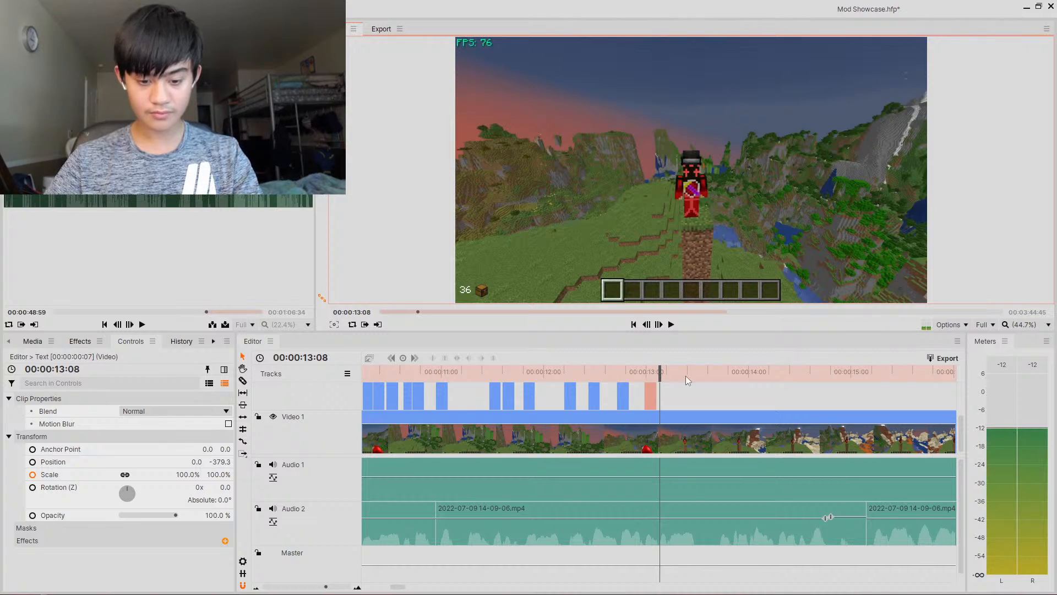
pyautogui.hotkey('ctrl', 'v')
pyautogui.press('BackSpace')
pyautogui.press('BackSpace')
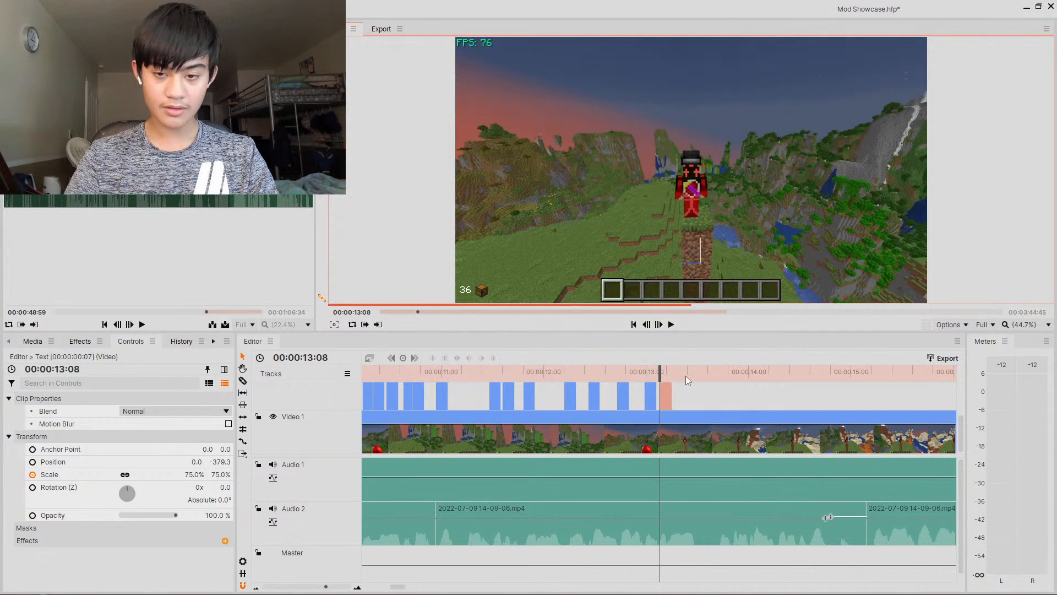
pyautogui.write('Vanilla')
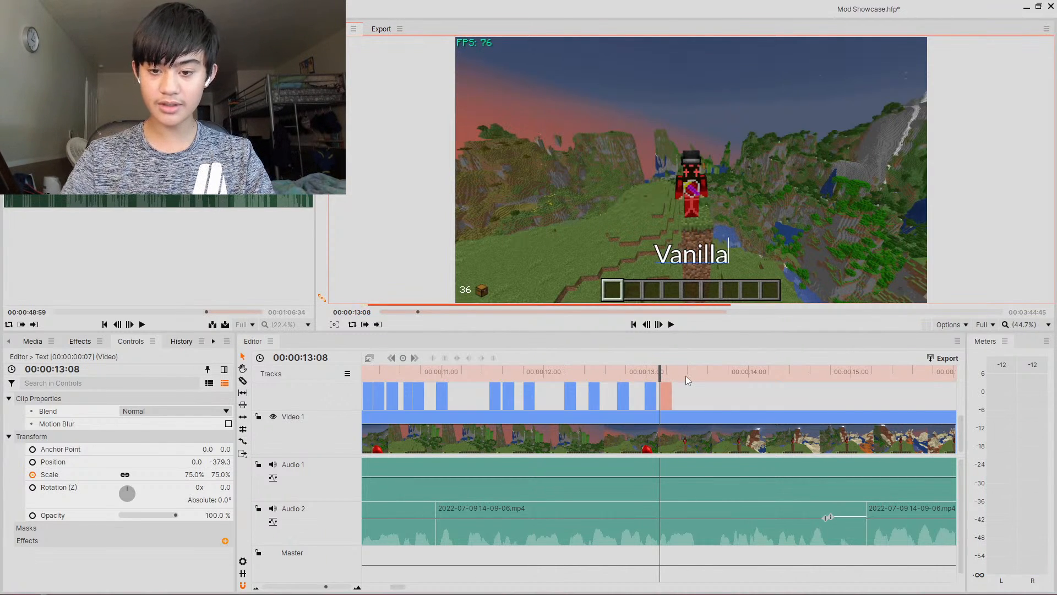
# - Paste a caption clip at about 13.38 s and set its text to And
pyautogui.moveTo(666, 365); pyautogui.dragTo(710, 383)
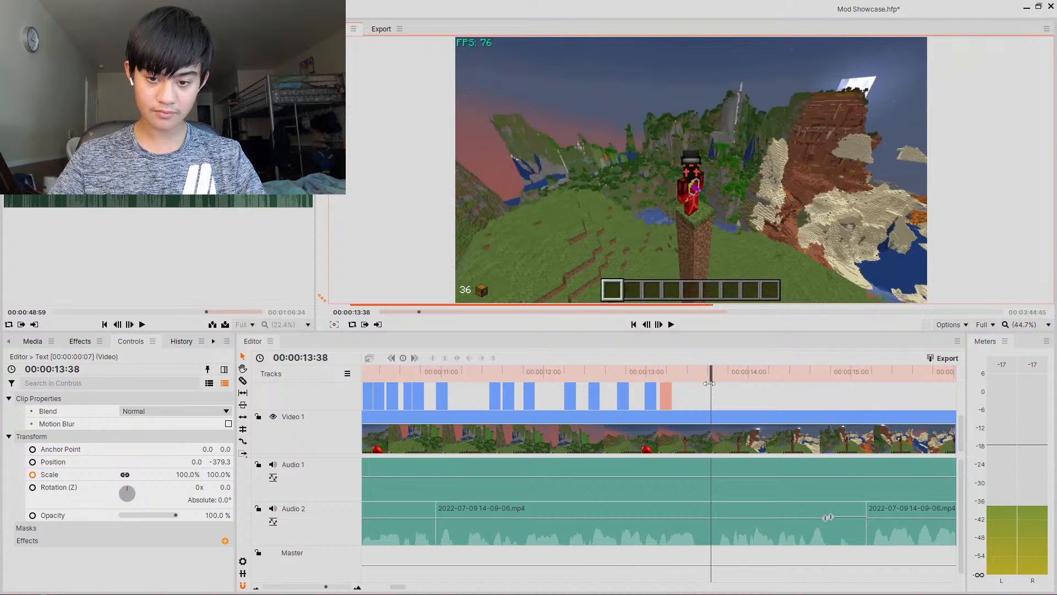
pyautogui.hotkey('ctrl', 'v')
pyautogui.press('BackSpace')
pyautogui.press('BackSpace')
pyautogui.write('And')
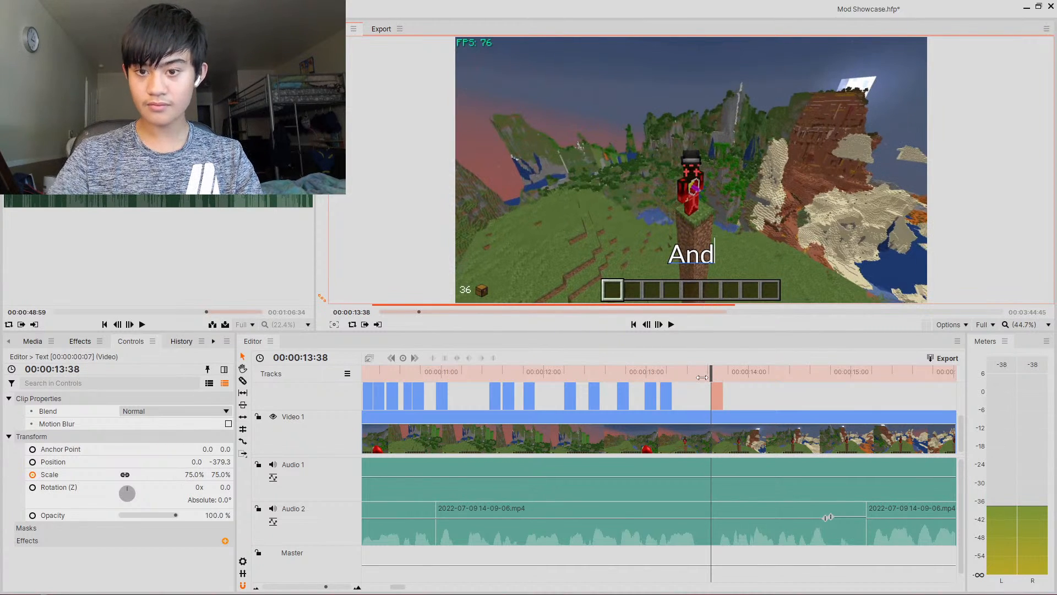
# - Paste a caption clip at about 13.49 s and set its text to 2
pyautogui.moveTo(702, 378); pyautogui.dragTo(731, 376)
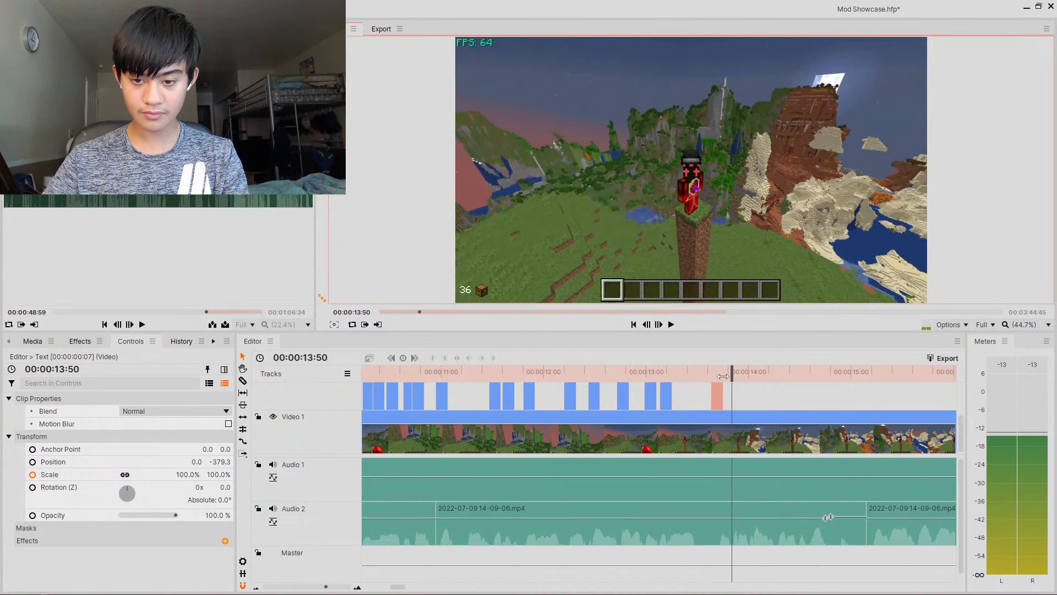
pyautogui.press('Left')
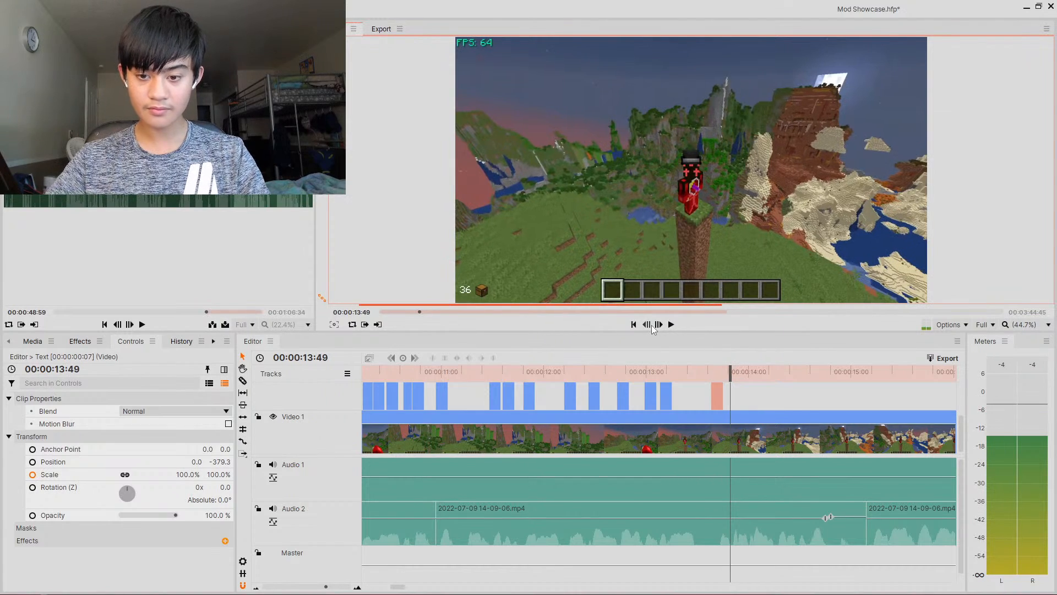
pyautogui.hotkey('ctrl', 'v')
pyautogui.press('BackSpace')
pyautogui.press('BackSpace')
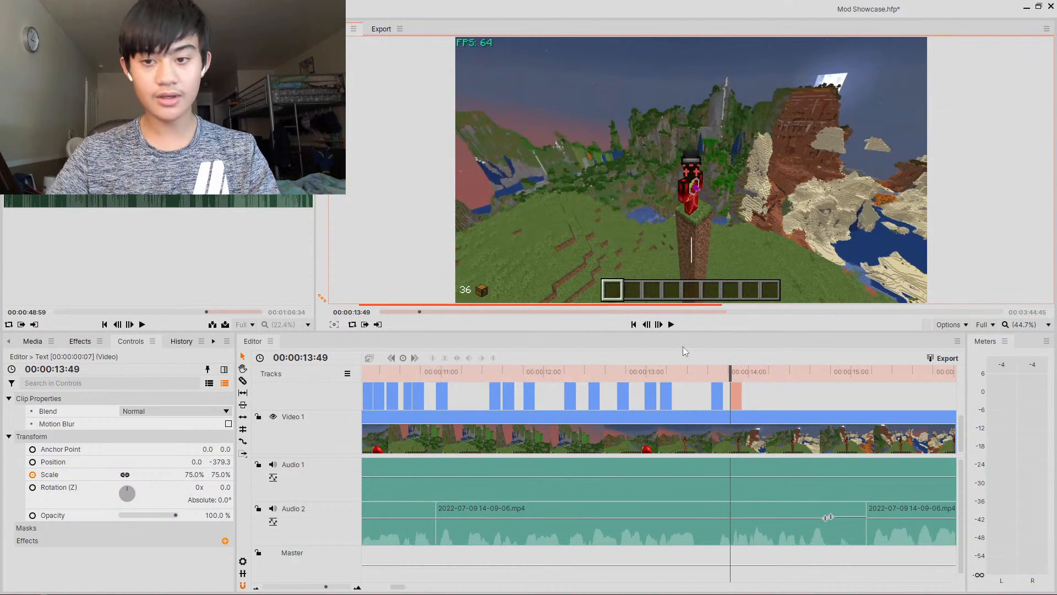
pyautogui.write('2')
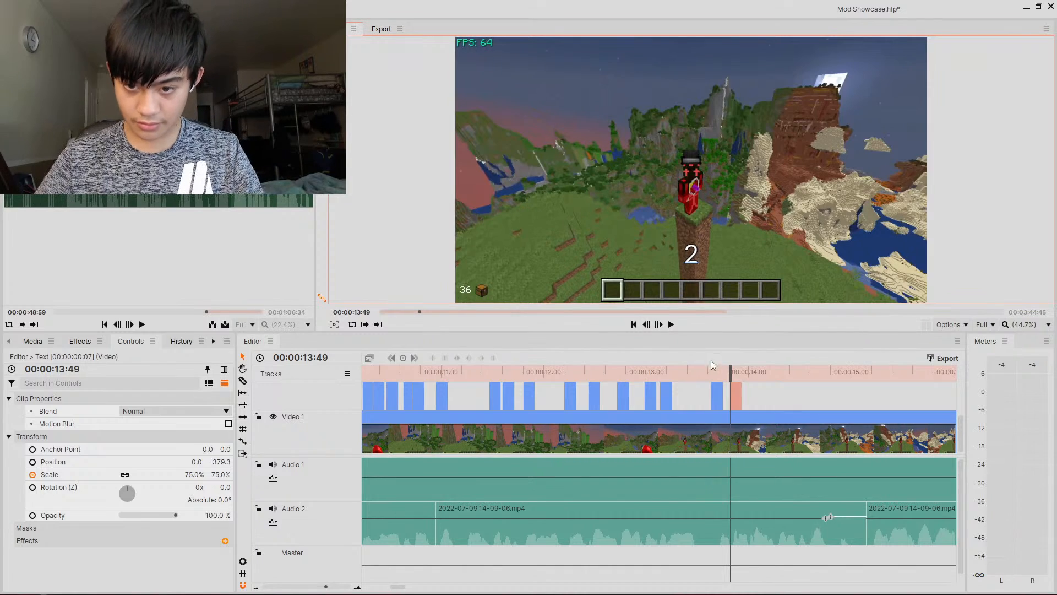
# - Paste a caption clip at about 13.59 s and set its text to Times
pyautogui.click(740, 372)
pyautogui.moveTo(740, 372); pyautogui.dragTo(747, 372)
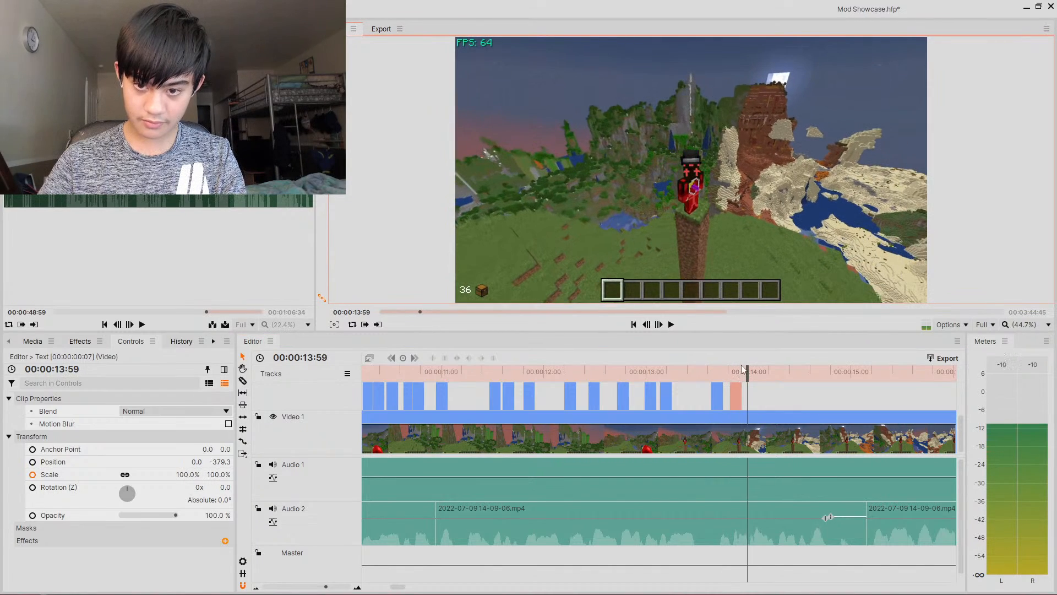
pyautogui.hotkey('ctrl', 'v')
pyautogui.write('Times')
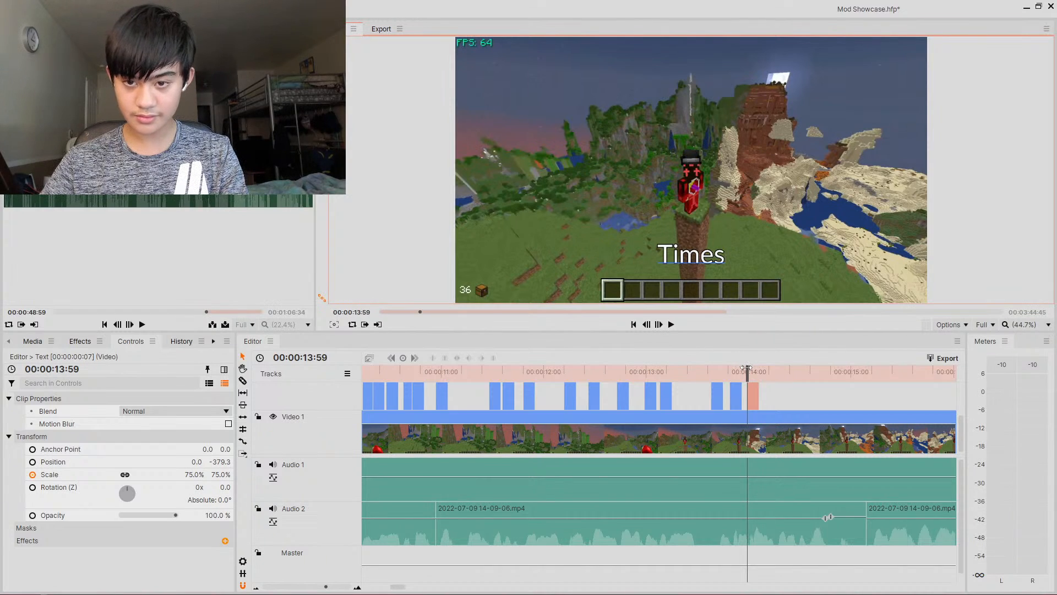
# - Paste a caption clip at about 14.15 s and set its text to Better
pyautogui.moveTo(750, 369); pyautogui.dragTo(779, 368)
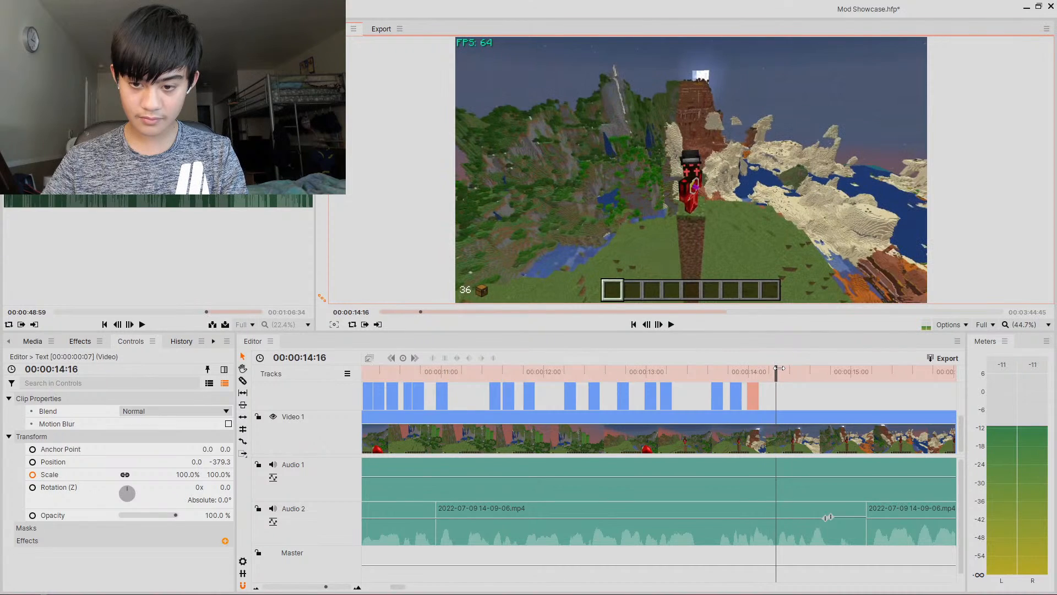
pyautogui.press('Left')
pyautogui.hotkey('ctrl', 'v')
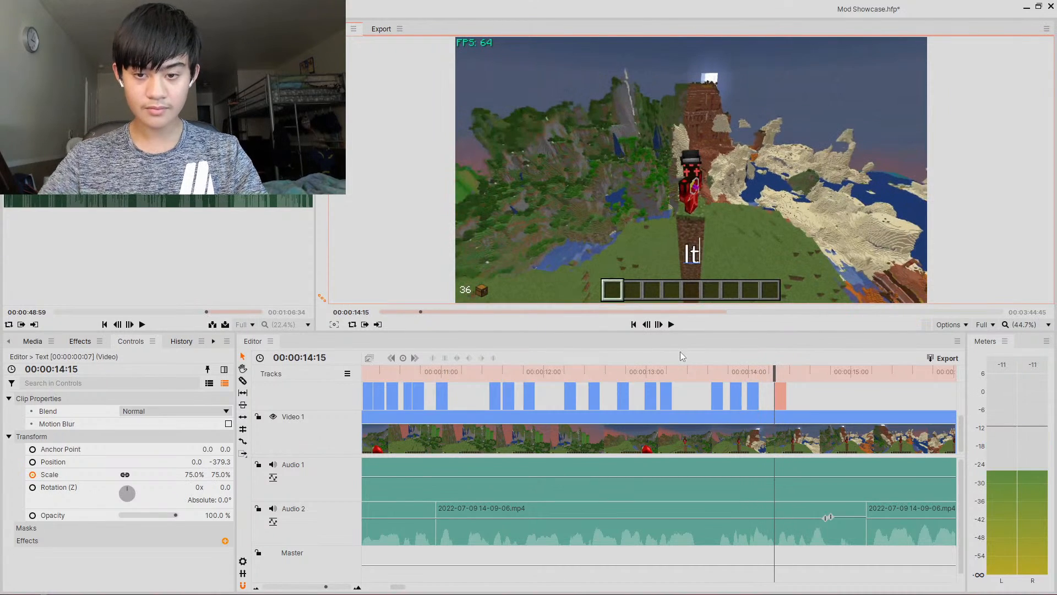
pyautogui.write('Better')
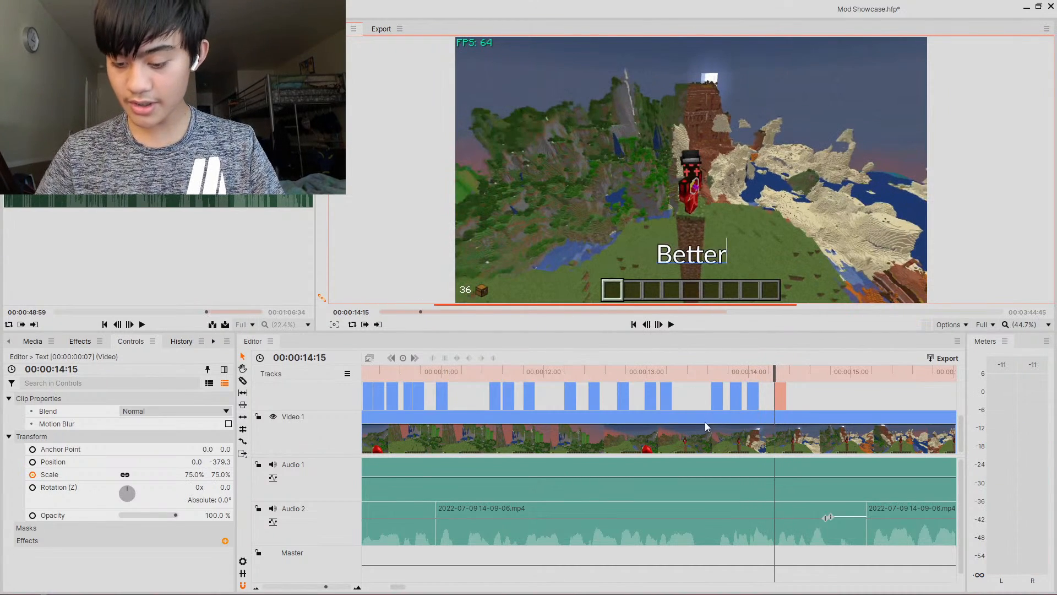
# - Paste a caption clip at about 14.28 s and set its text to Than
pyautogui.moveTo(774, 372); pyautogui.dragTo(797, 373)
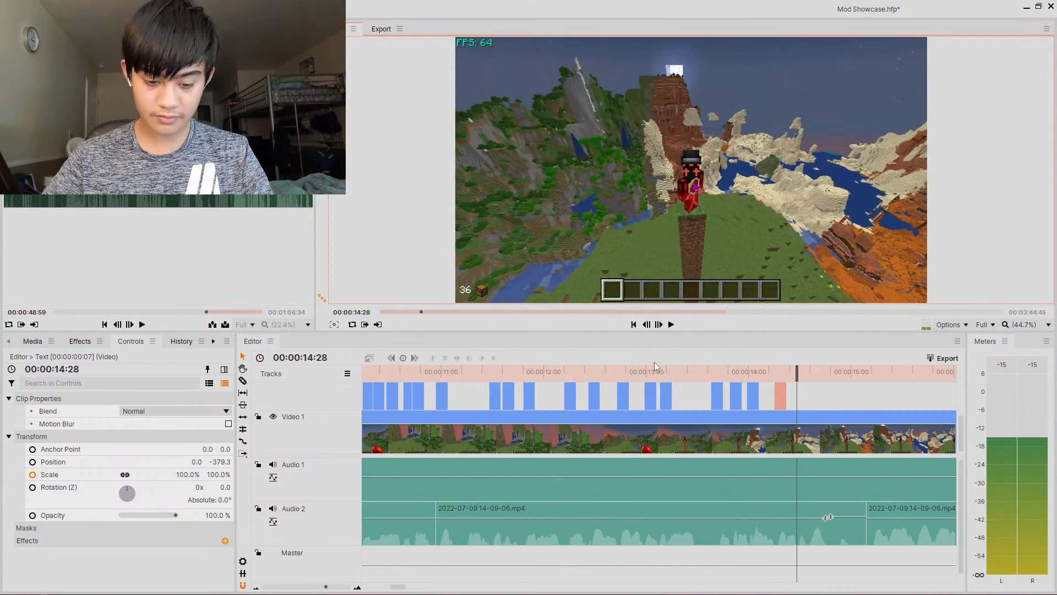
pyautogui.hotkey('ctrl', 'v')
pyautogui.press('BackSpace')
pyautogui.press('BackSpace')
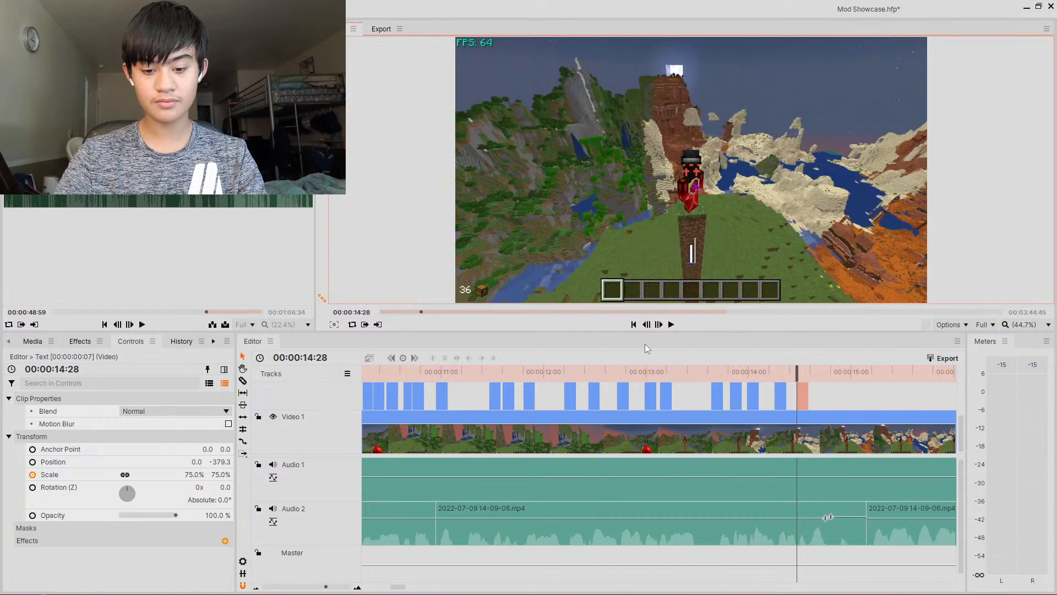
pyautogui.write('Than')
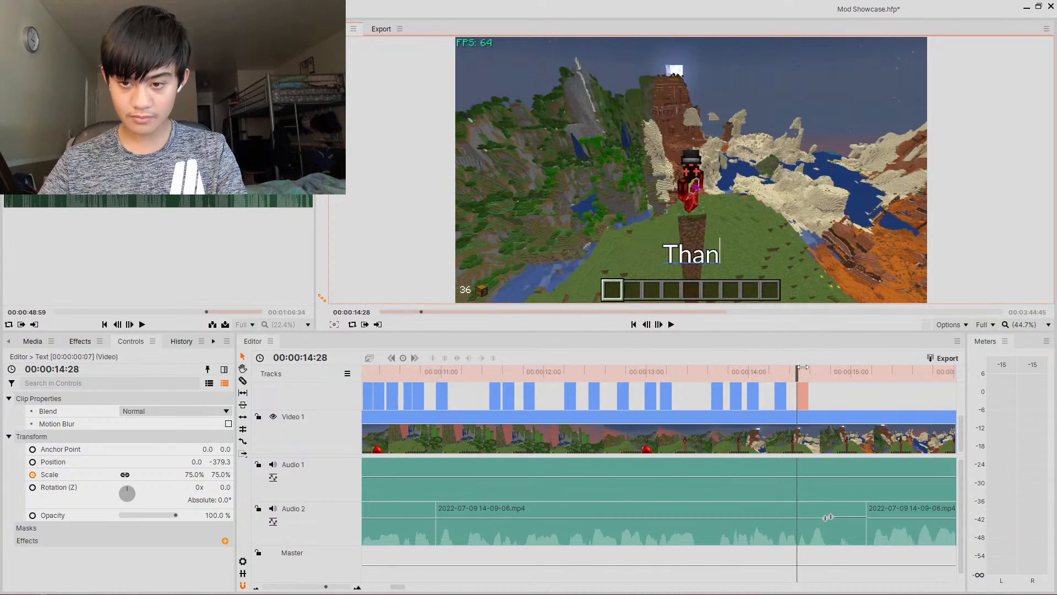
# - Paste a caption clip at about 14.34 s and set its text to Optifine
pyautogui.moveTo(798, 373); pyautogui.dragTo(807, 373)
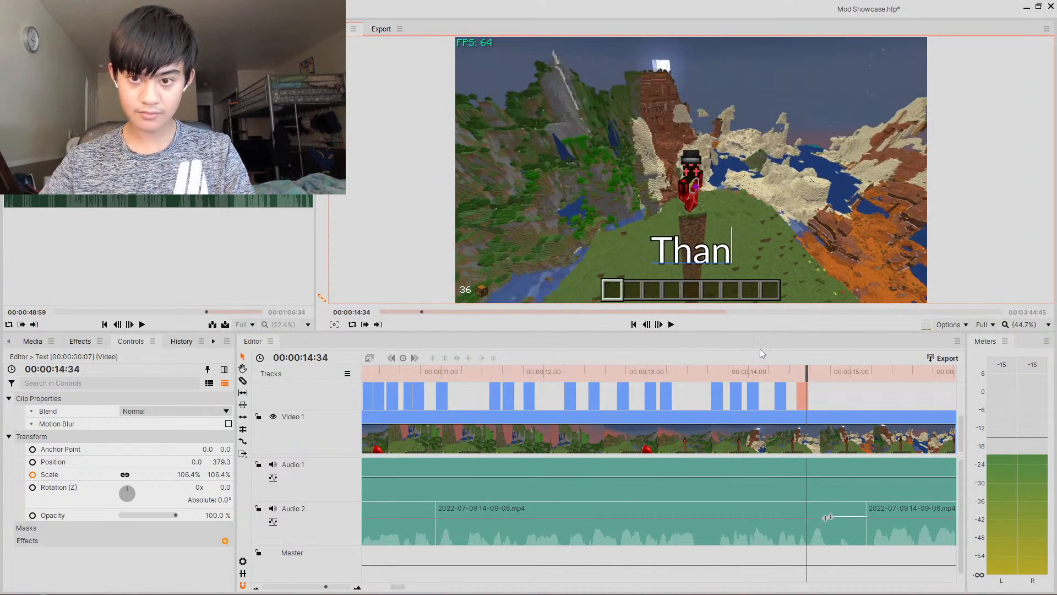
pyautogui.hotkey('ctrl', 'v')
pyautogui.write('It')
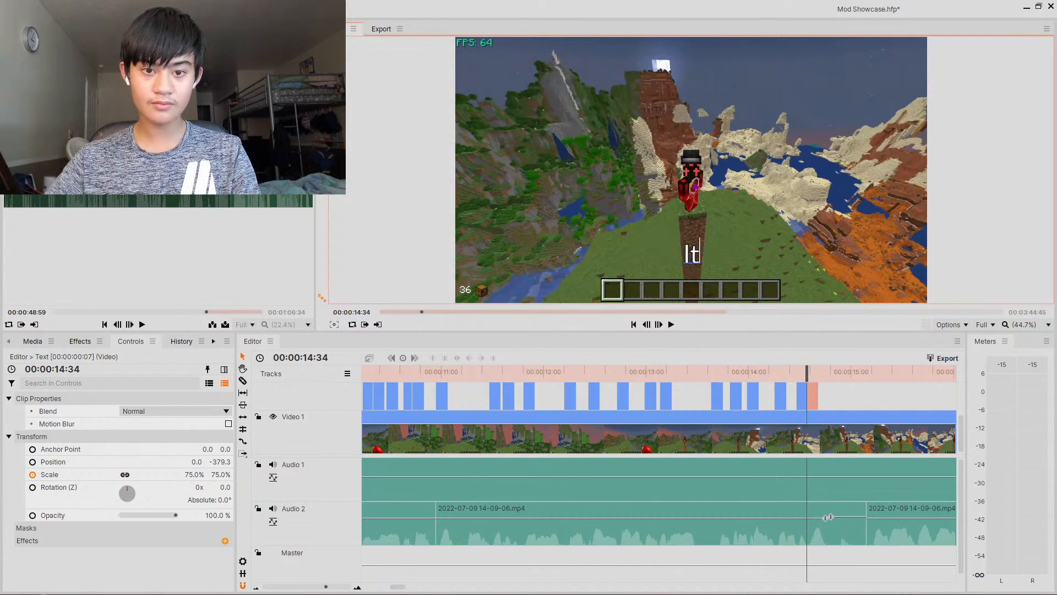
pyautogui.press('BackSpace')
pyautogui.press('BackSpace')
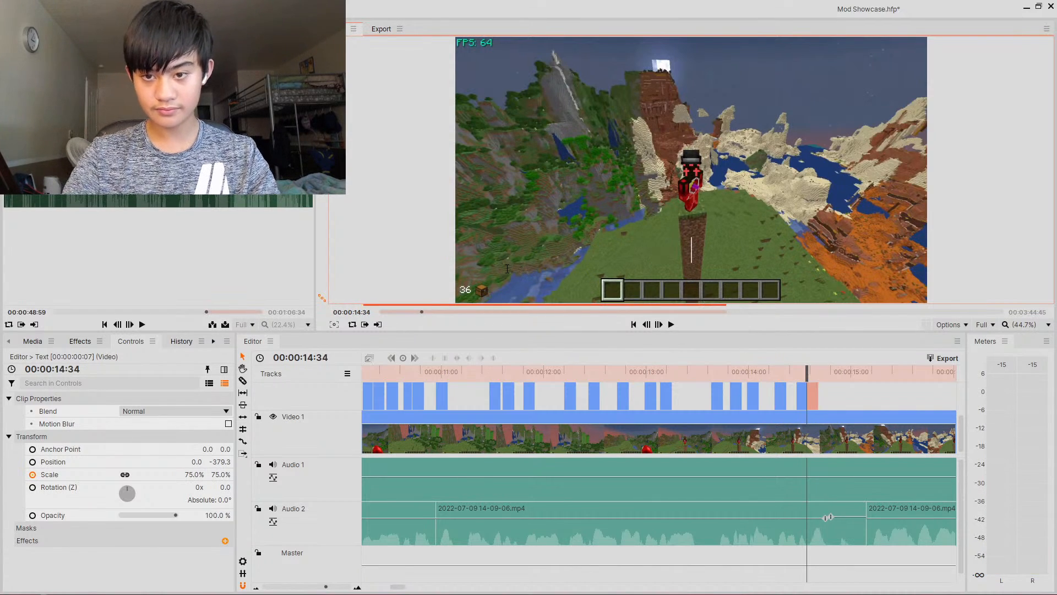
pyautogui.write('Optifine')
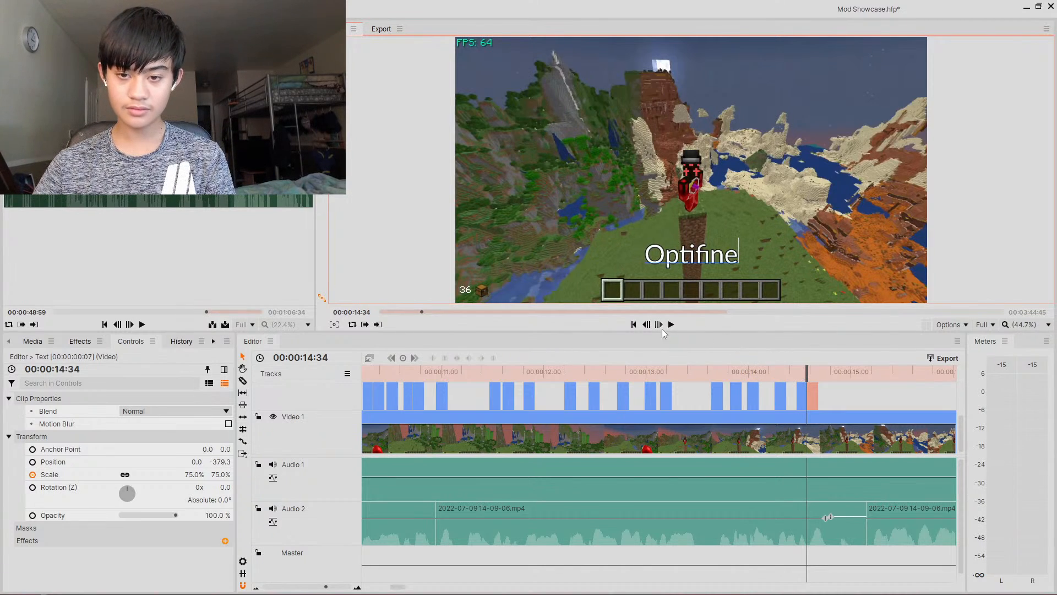
# - Play back the preview past the Optifine caption to find where the next spoken words begin
pyautogui.click(671, 324)
pyautogui.click(671, 324)
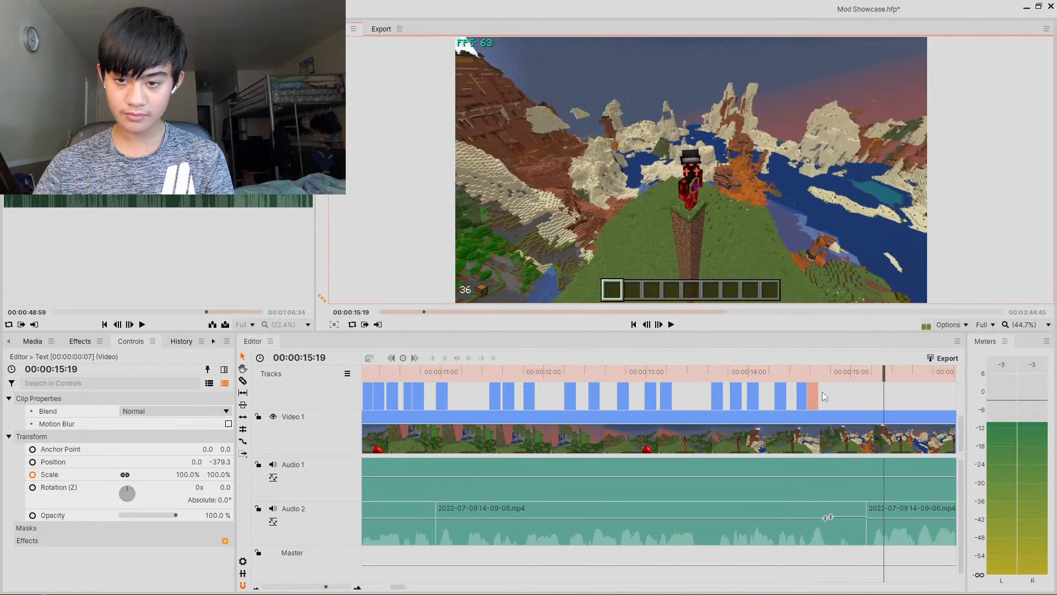
pyautogui.moveTo(884, 376); pyautogui.dragTo(868, 405)
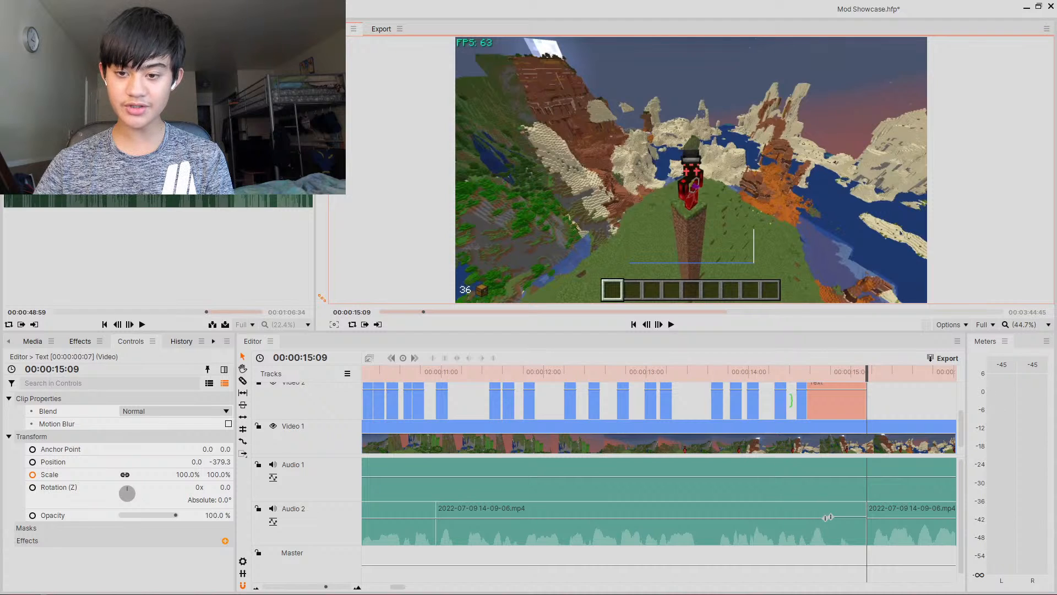
pyautogui.click(317, 587)
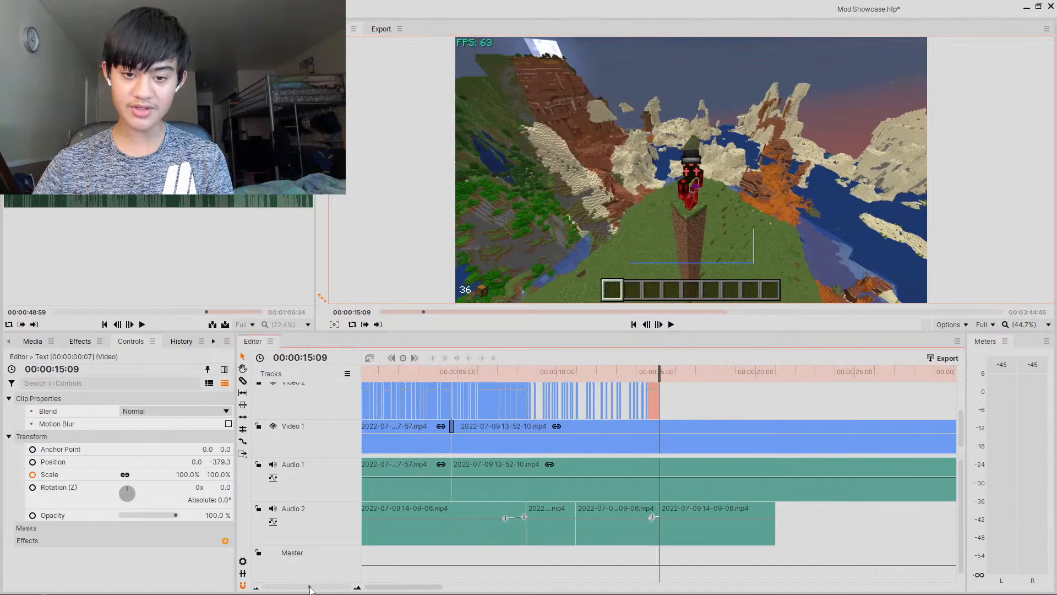
pyautogui.scroll(1, 503, 452)
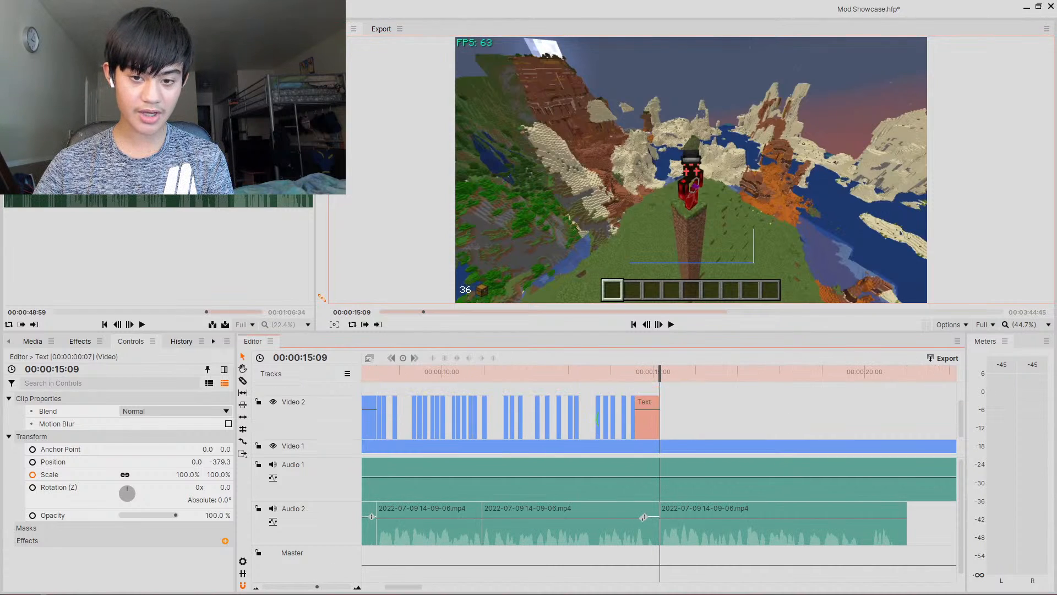
pyautogui.moveTo(626, 407); pyautogui.dragTo(637, 377)
pyautogui.moveTo(387, 384); pyautogui.dragTo(479, 417)
pyautogui.moveTo(395, 419); pyautogui.dragTo(396, 420)
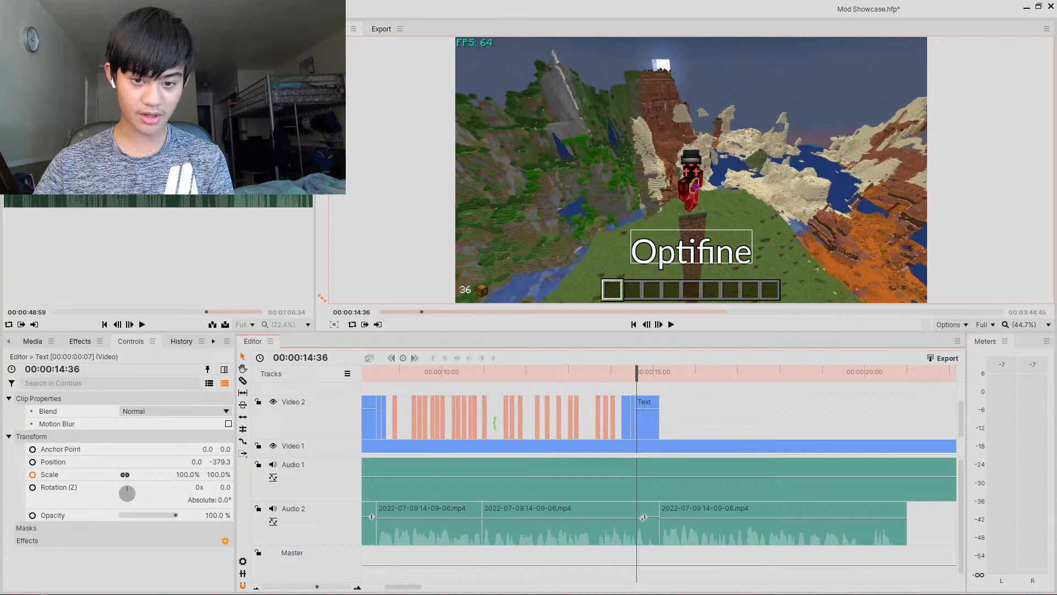
pyautogui.moveTo(619, 384); pyautogui.dragTo(461, 422)
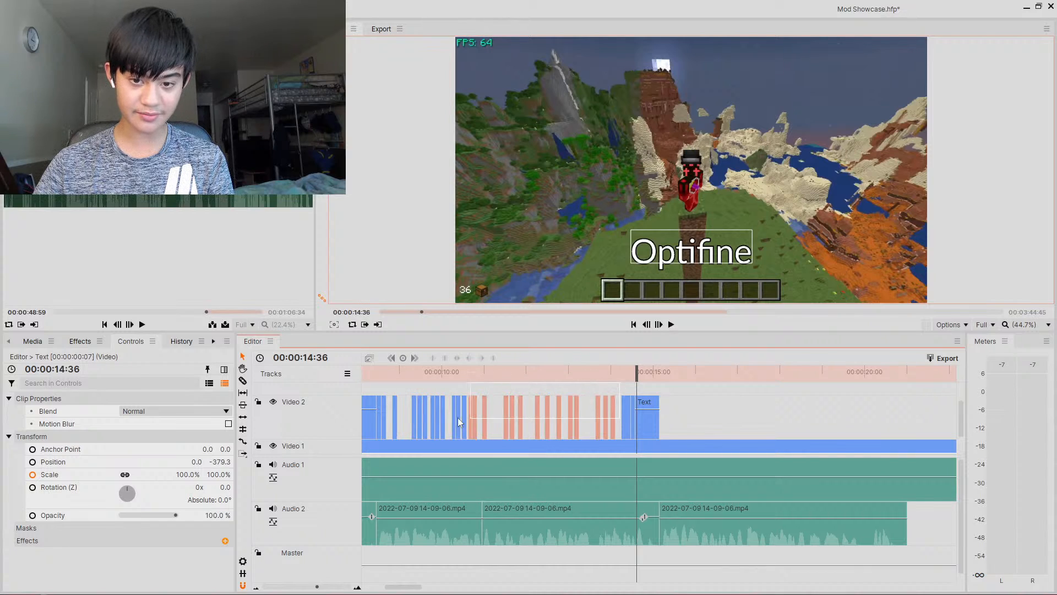
pyautogui.moveTo(395, 417); pyautogui.dragTo(384, 422)
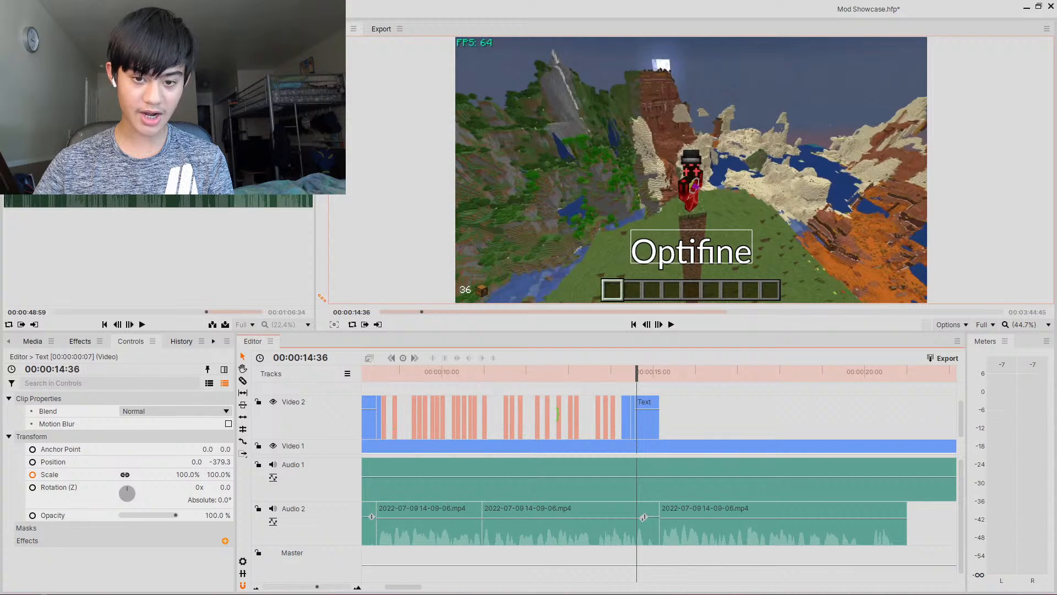
pyautogui.moveTo(492, 419)
pyautogui.mouseDown()
pyautogui.moveTo(555, 416)
pyautogui.moveTo(490, 417)
pyautogui.mouseUp()
pyautogui.moveTo(389, 415); pyautogui.dragTo(521, 417)
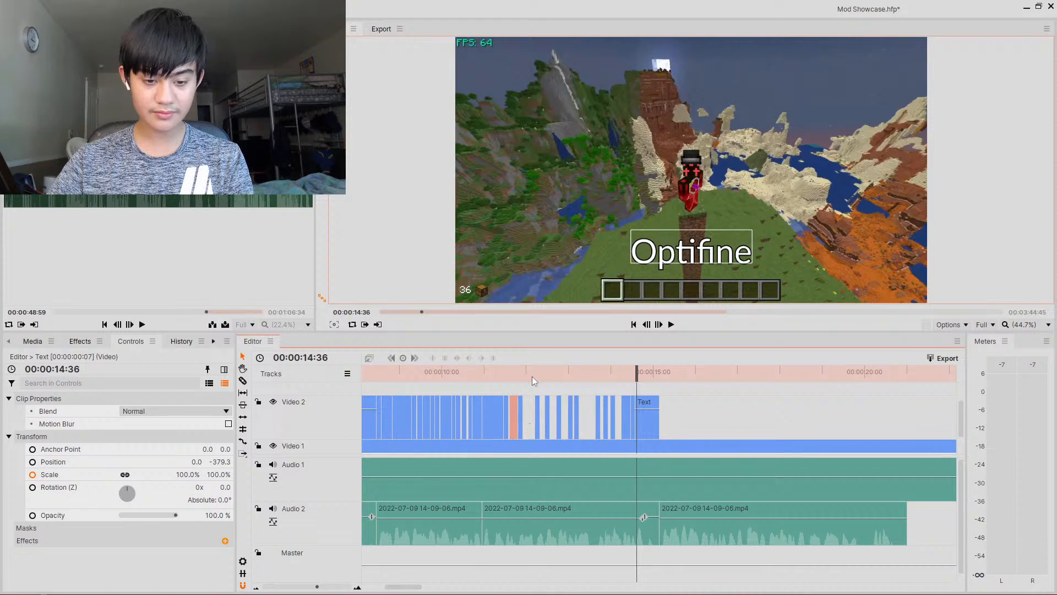
# - Play the preview from about 7.5 s to check the caption timing against the voiceover
pyautogui.moveTo(527, 378); pyautogui.dragTo(376, 379)
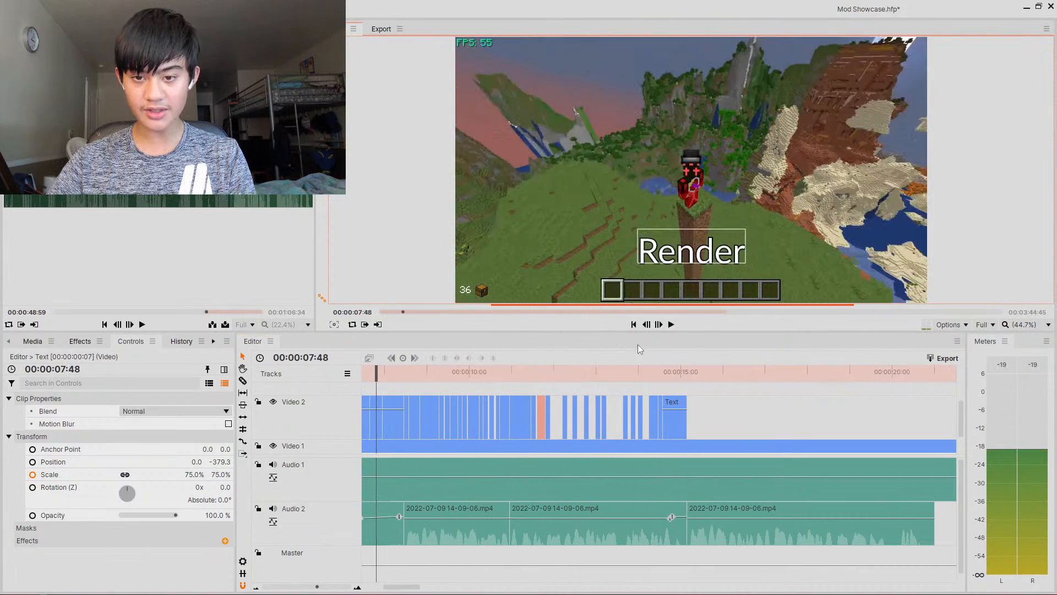
pyautogui.click(672, 325)
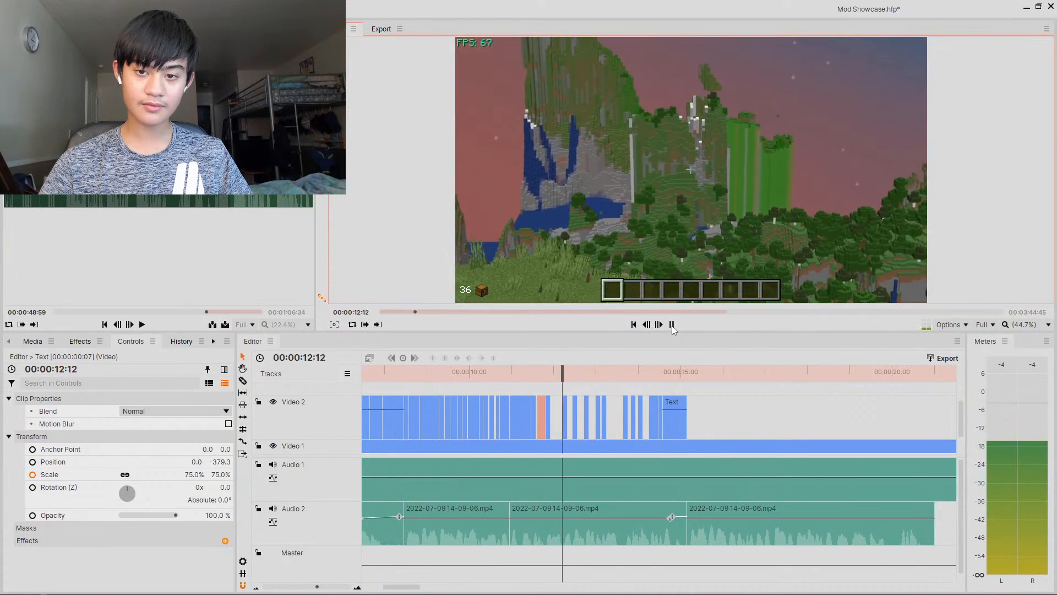
pyautogui.click(671, 325)
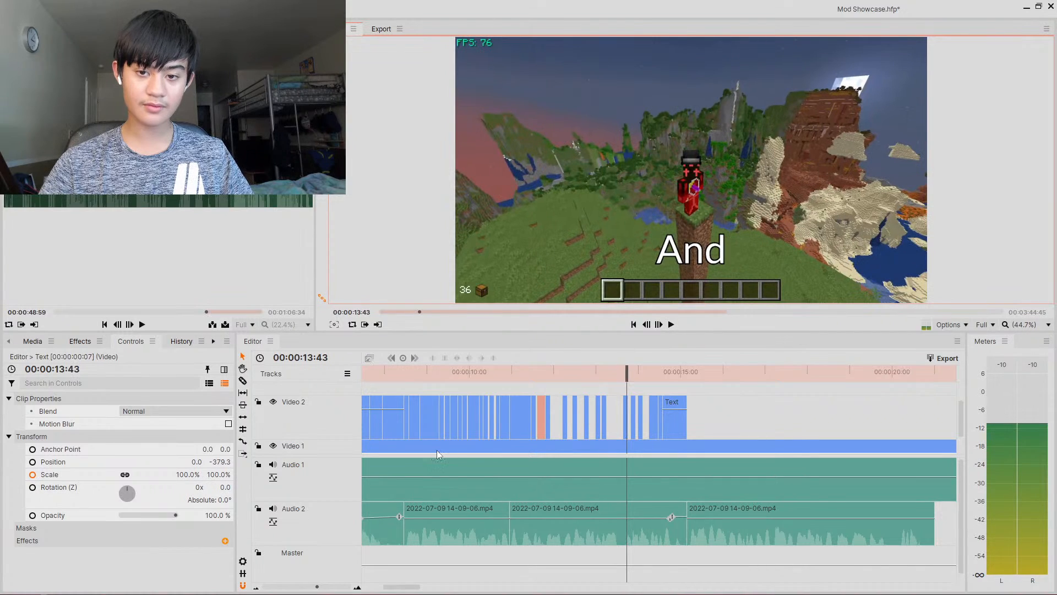
pyautogui.click(672, 325)
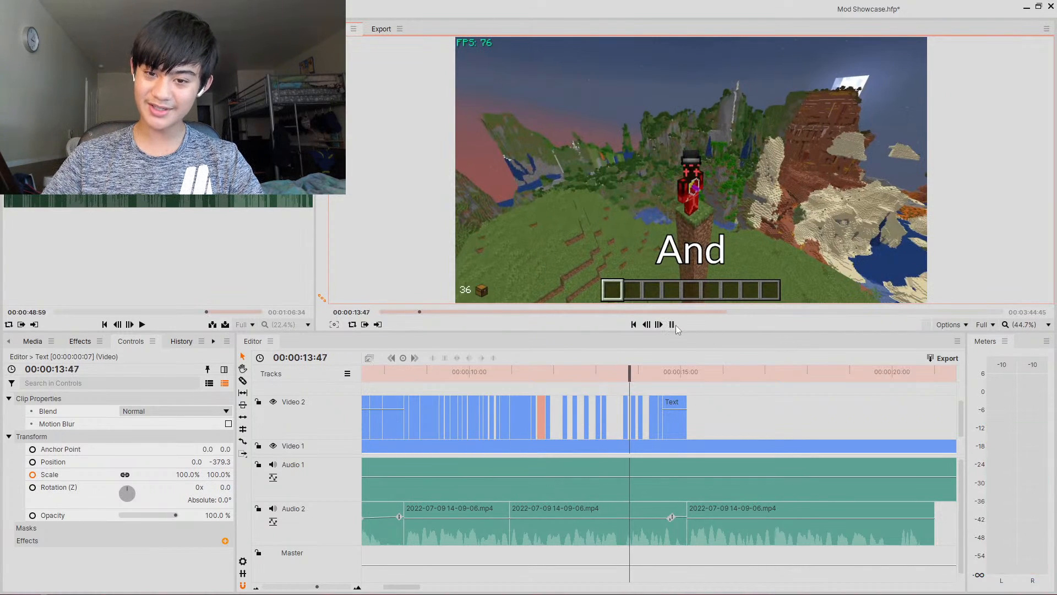
pyautogui.click(672, 326)
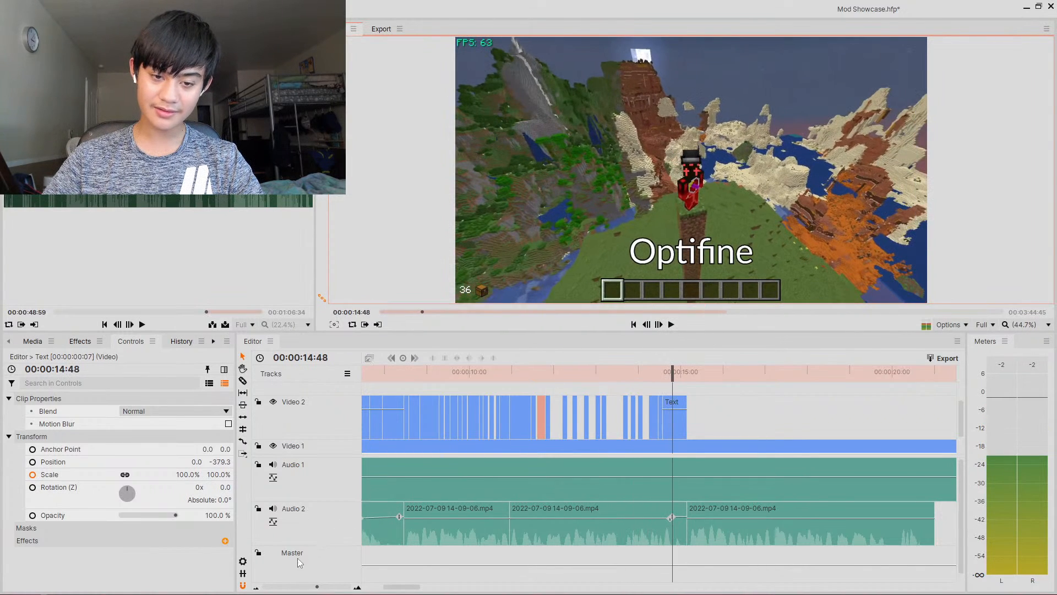
pyautogui.click(324, 586)
pyautogui.moveTo(571, 377); pyautogui.dragTo(605, 380)
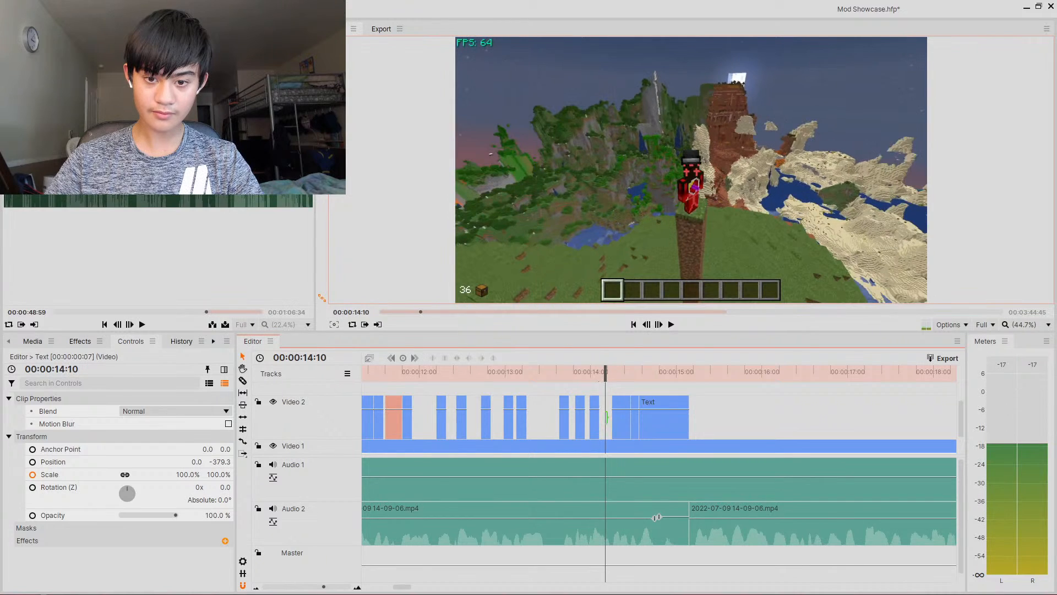
pyautogui.click(602, 418)
pyautogui.moveTo(603, 418); pyautogui.dragTo(457, 422)
pyautogui.moveTo(441, 374); pyautogui.dragTo(372, 375)
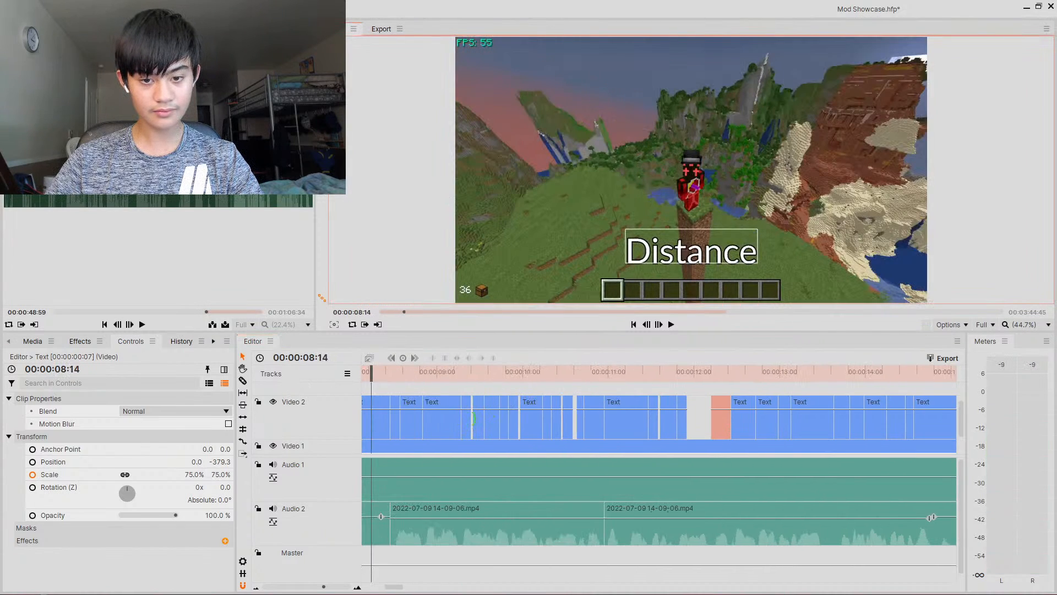
pyautogui.moveTo(473, 419); pyautogui.dragTo(563, 406)
pyautogui.moveTo(685, 412); pyautogui.dragTo(711, 412)
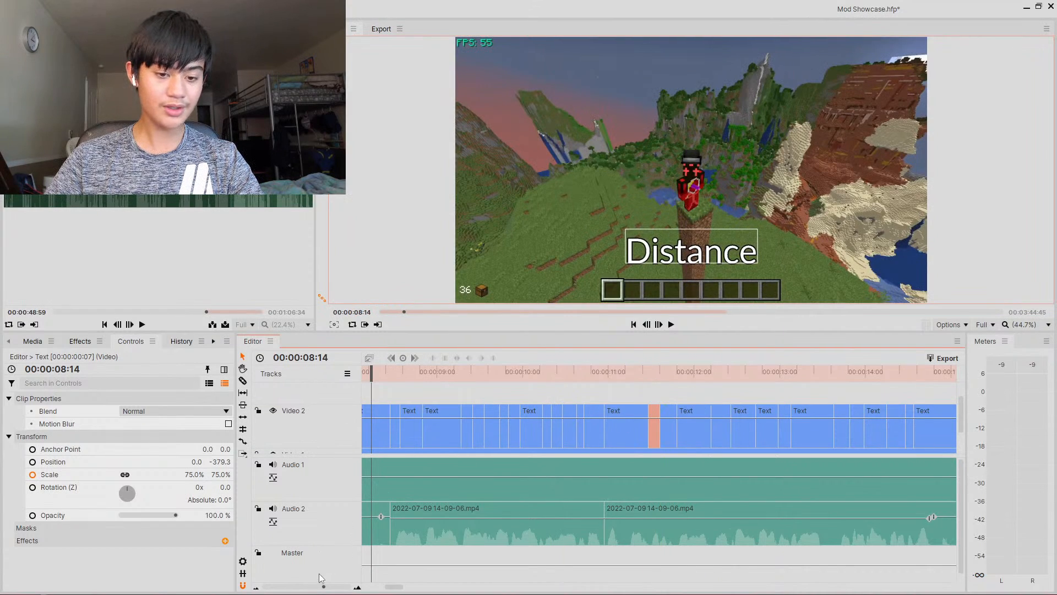
# - Play back the captions from the Render clip through about 15 s to review their sync
pyautogui.moveTo(324, 586); pyautogui.dragTo(316, 586)
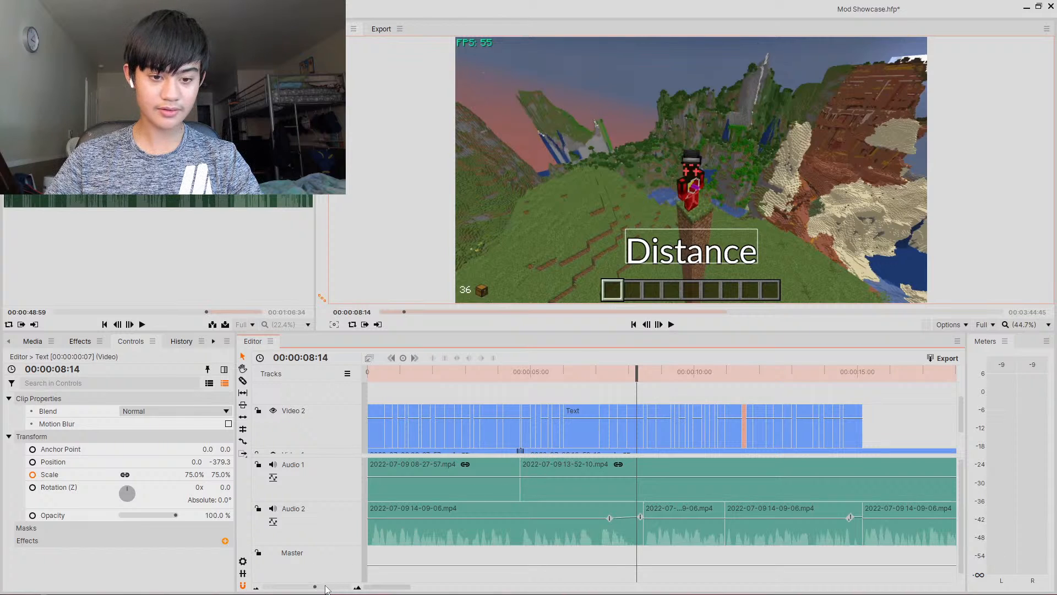
pyautogui.click(325, 587)
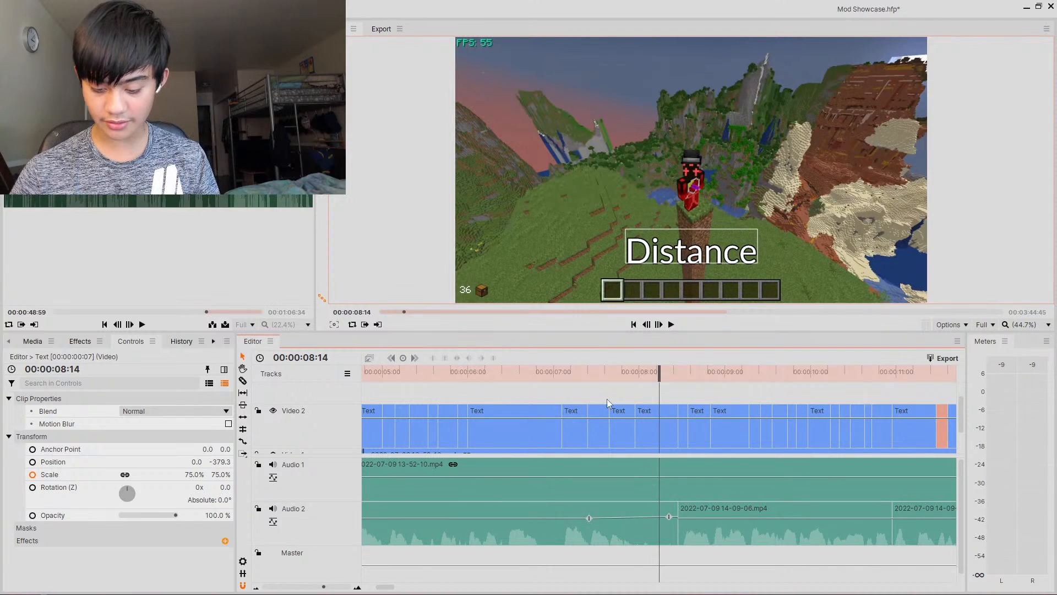
pyautogui.moveTo(657, 374); pyautogui.dragTo(631, 374)
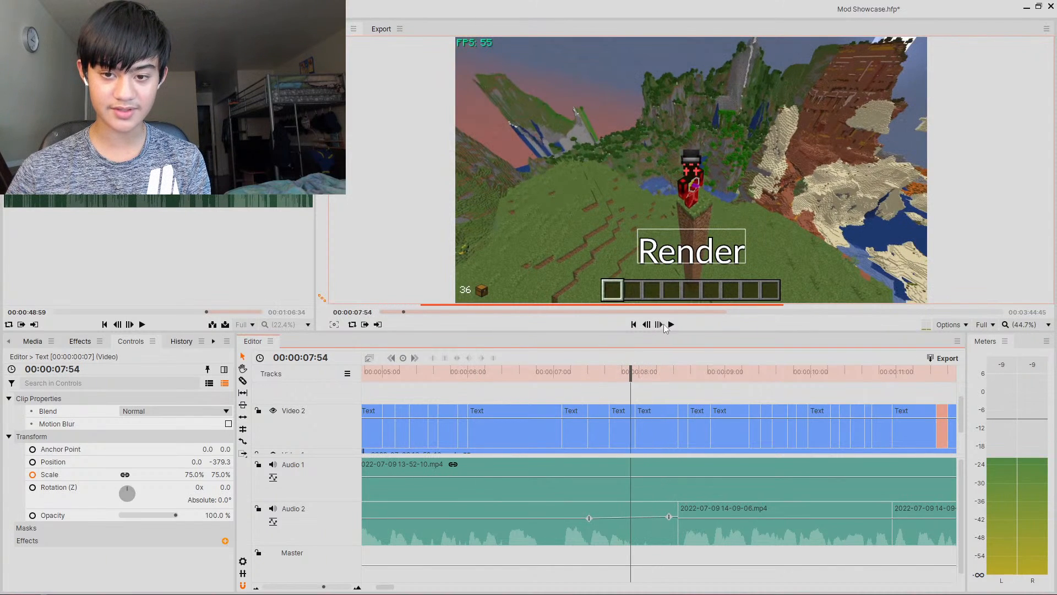
pyautogui.click(671, 325)
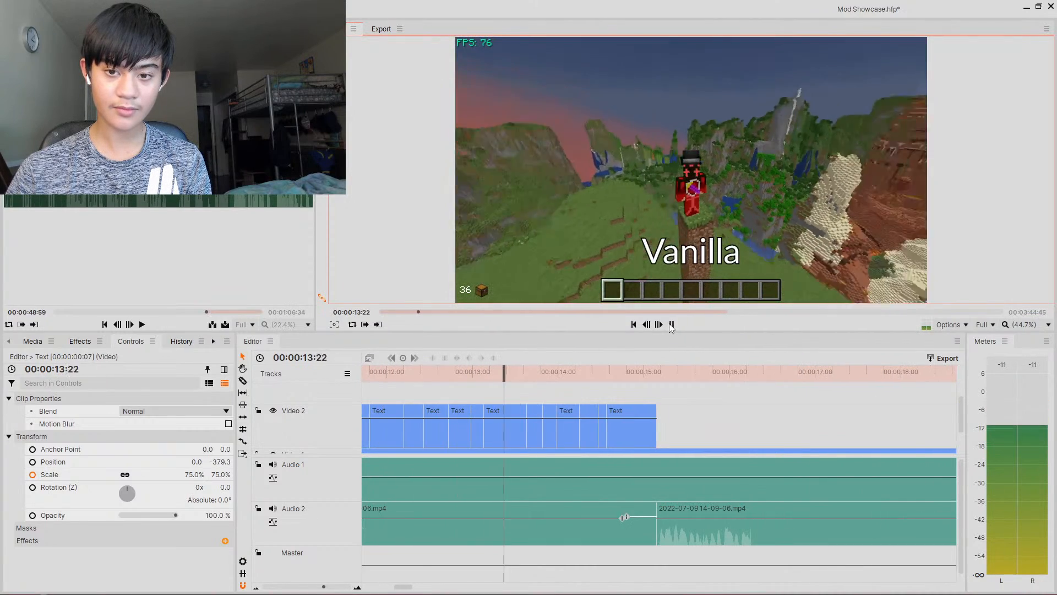
pyautogui.click(672, 325)
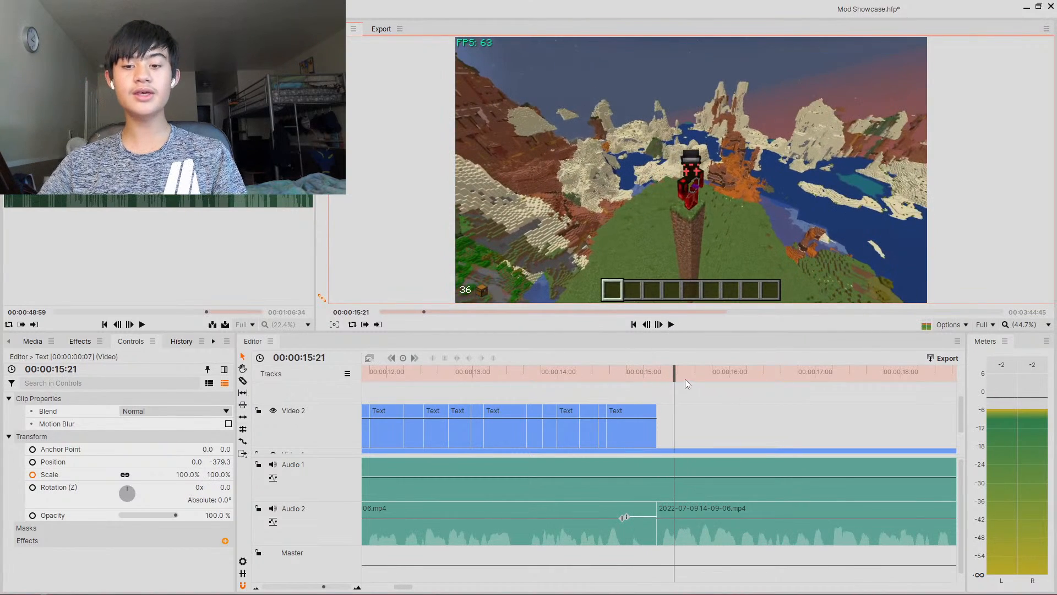
# - Paste a caption clip at about 15.09 s and set its text to As
pyautogui.click(654, 374)
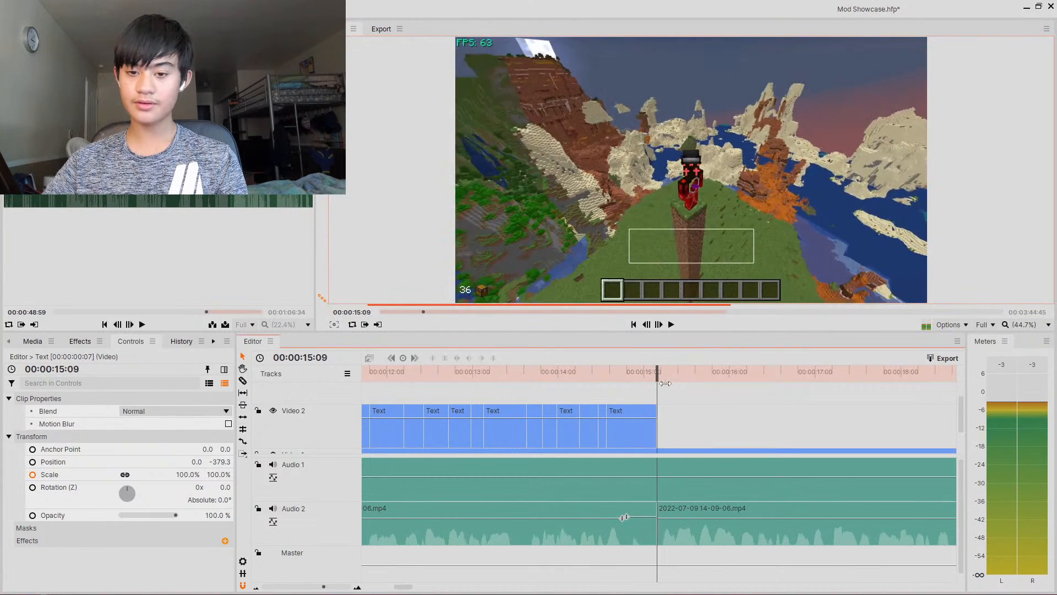
pyautogui.click(660, 328)
pyautogui.click(659, 328)
pyautogui.click(659, 328)
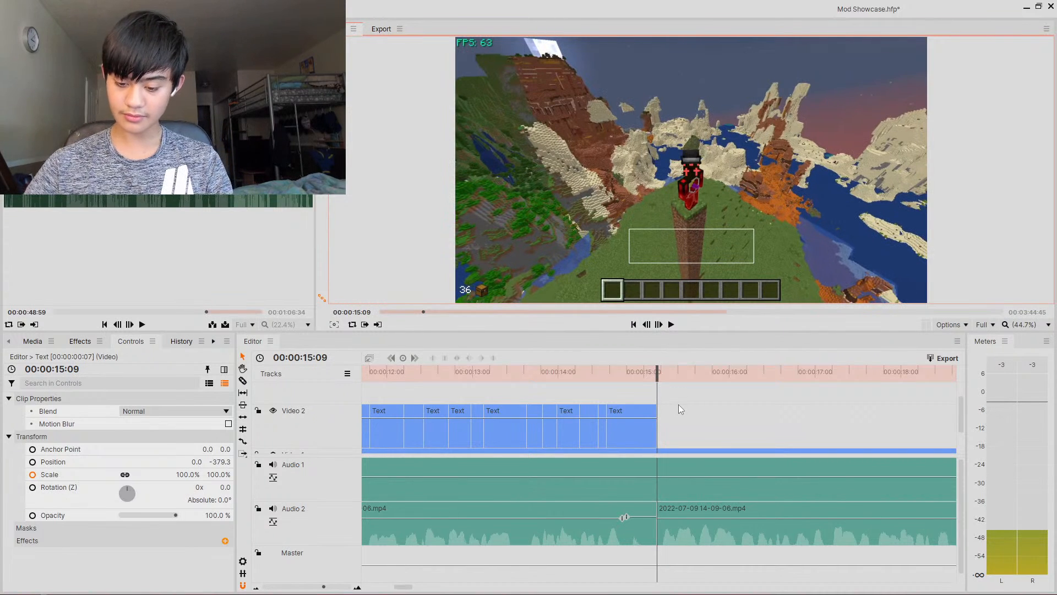
pyautogui.hotkey('ctrl', 'v')
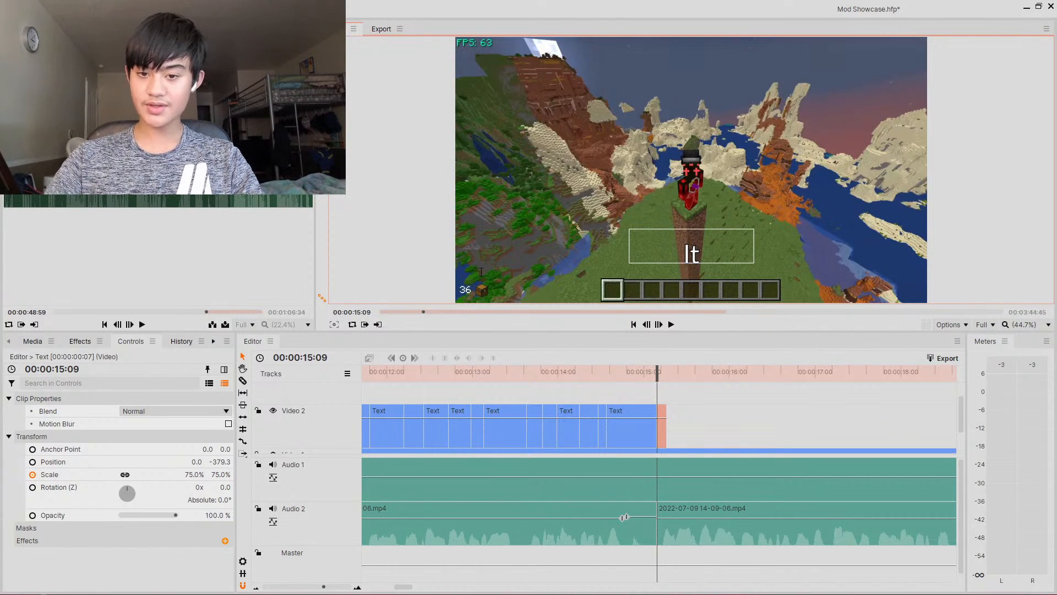
pyautogui.press('BackSpace')
pyautogui.press('BackSpace')
pyautogui.write('As')
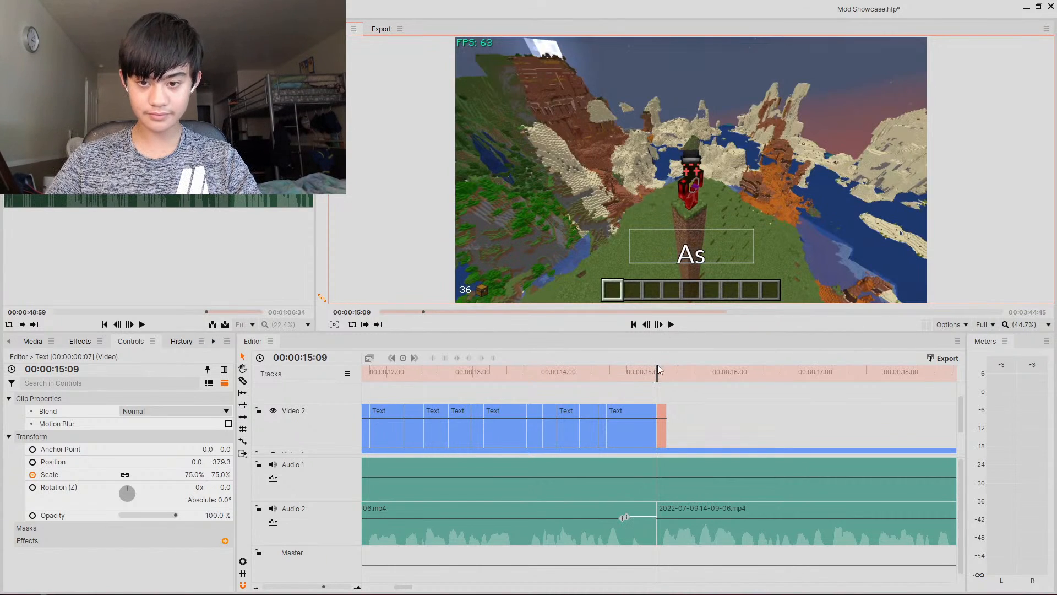
# - Paste a caption clip at about 15.21 s and set its text to Well
pyautogui.moveTo(660, 372); pyautogui.dragTo(678, 372)
pyautogui.hotkey('ctrl', 'v')
pyautogui.press('BackSpace')
pyautogui.press('BackSpace')
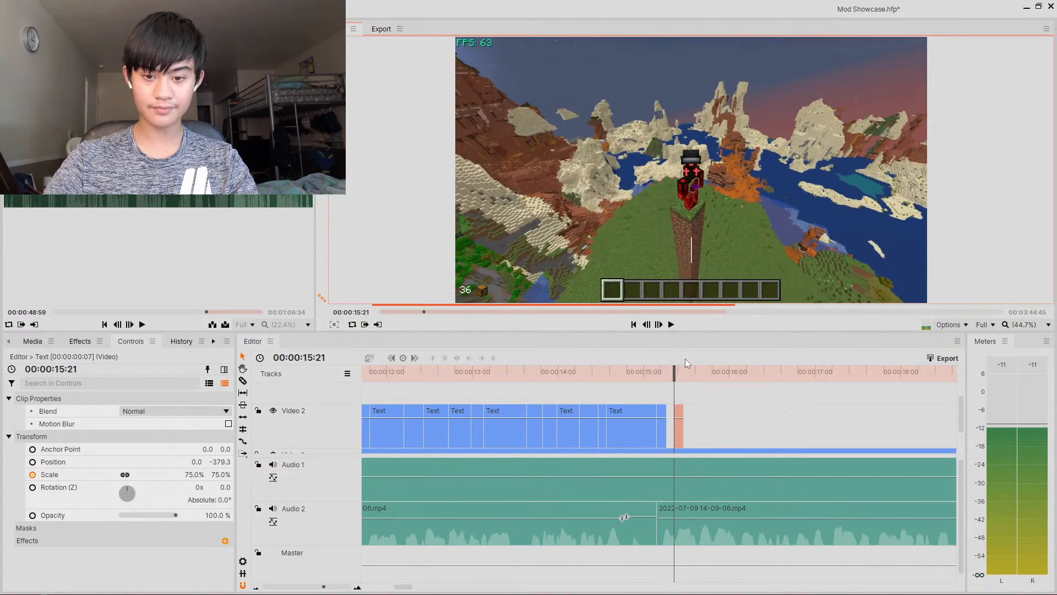
pyautogui.write('Well')
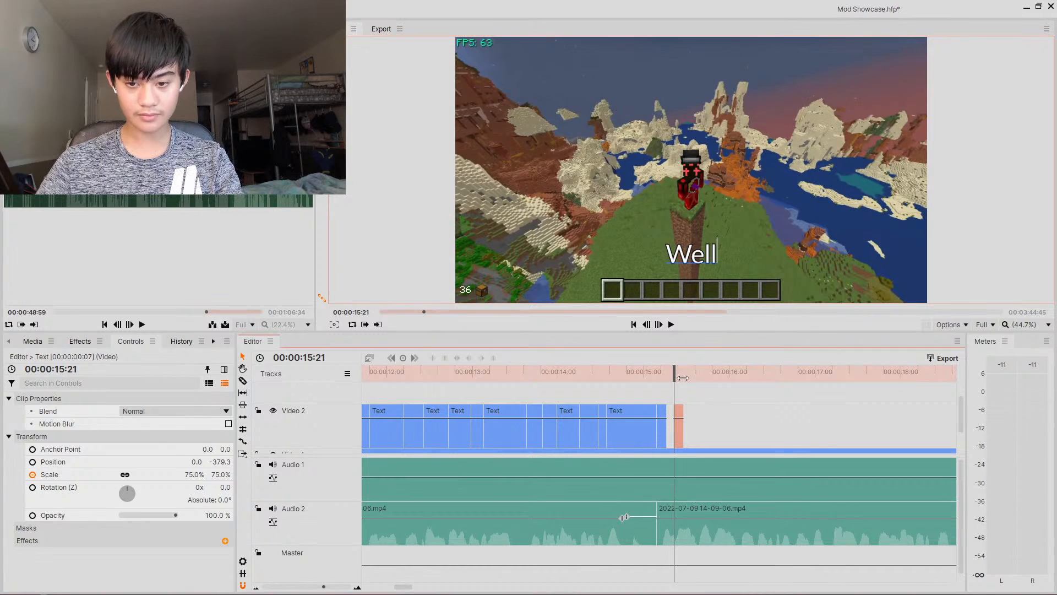
# - Paste a caption clip at about 15.30 s and set its text to As
pyautogui.moveTo(675, 373); pyautogui.dragTo(695, 384)
pyautogui.hotkey('ctrl', 'v')
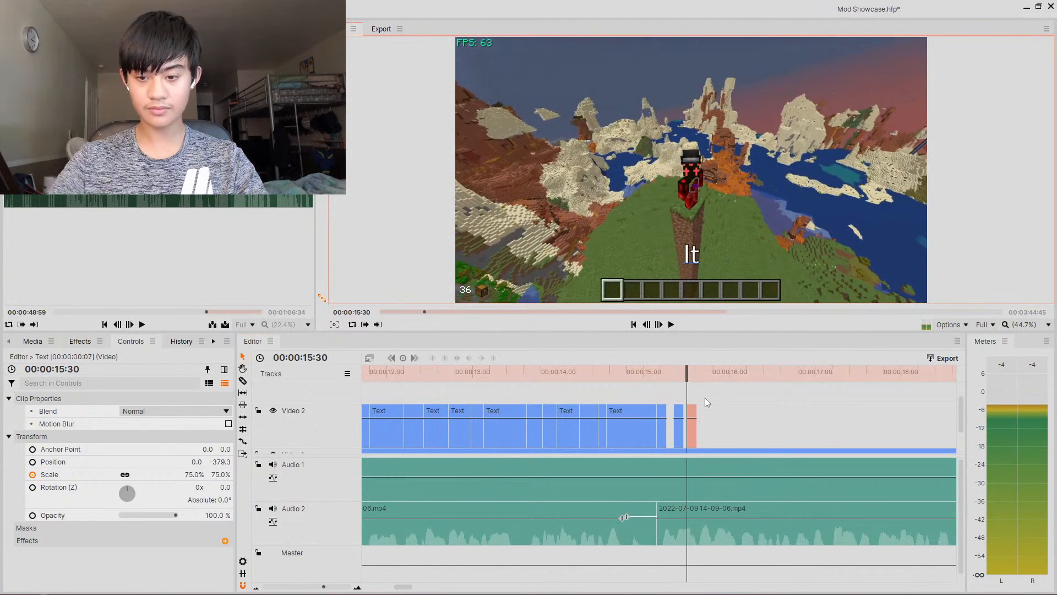
pyautogui.press('BackSpace')
pyautogui.press('BackSpace')
pyautogui.write('As')
# - Paste a caption clip at about 15.38 s and set its text to Overall
pyautogui.click(699, 375)
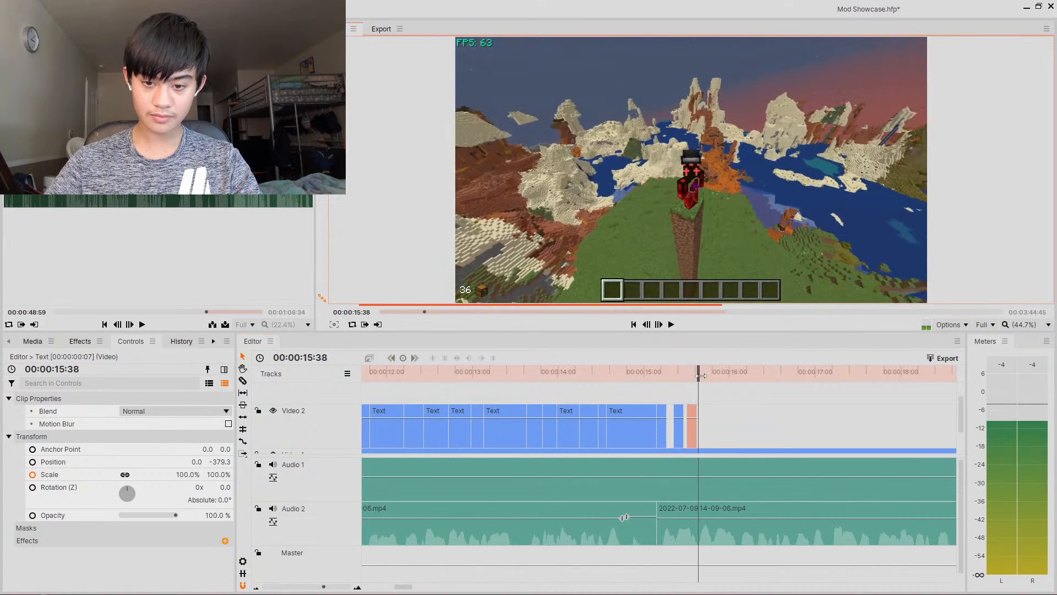
pyautogui.hotkey('ctrl', 'v')
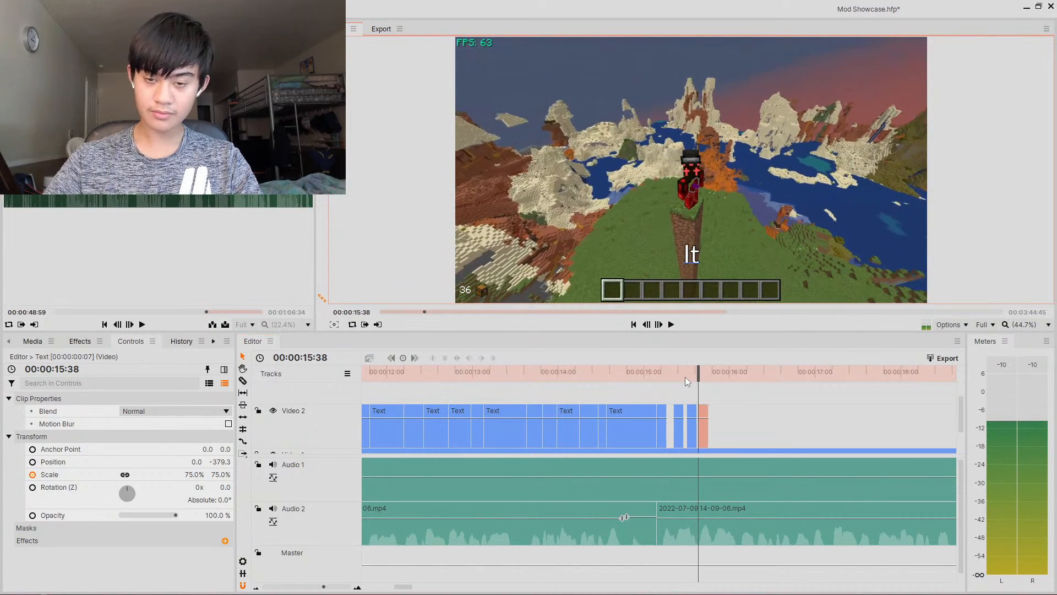
pyautogui.press('BackSpace')
pyautogui.press('BackSpace')
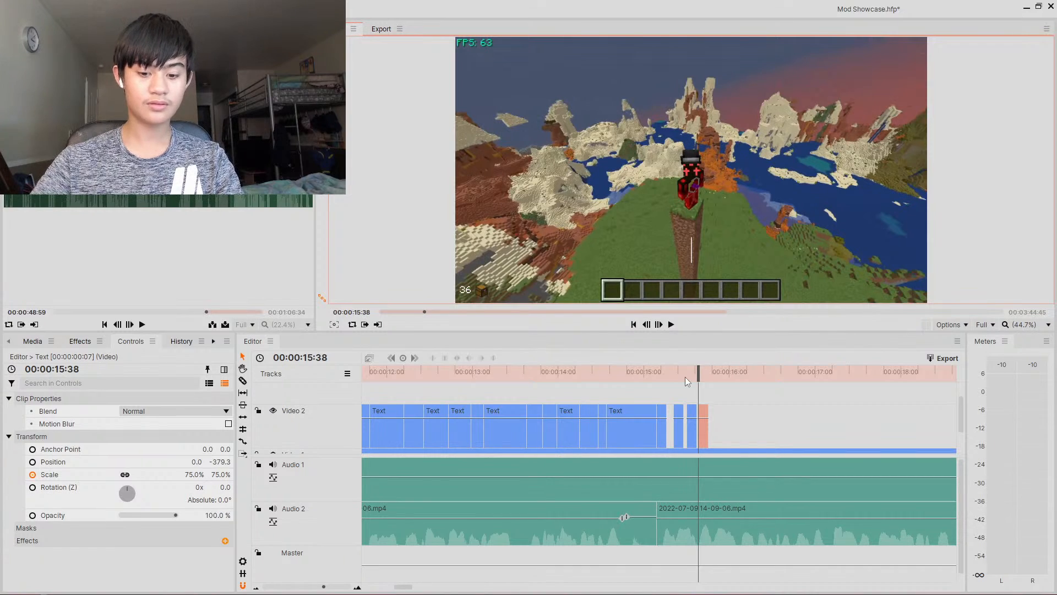
pyautogui.write('Overall')
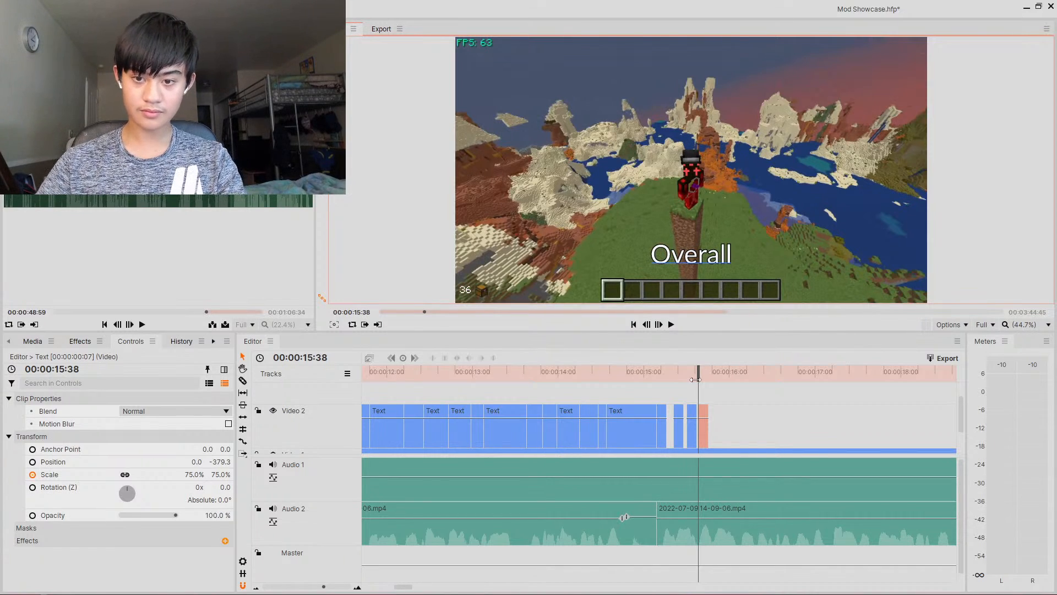
# - Paste a caption clip at about 16.06 s and set its text to Improvements
pyautogui.moveTo(698, 379); pyautogui.dragTo(739, 379)
pyautogui.hotkey('ctrl', 'v')
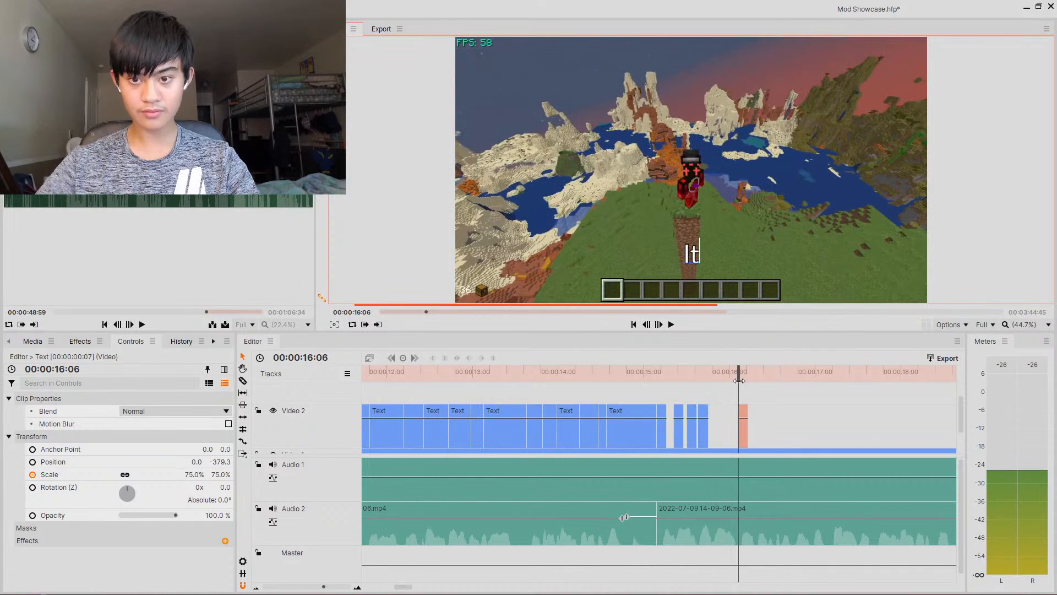
pyautogui.write('Impro')
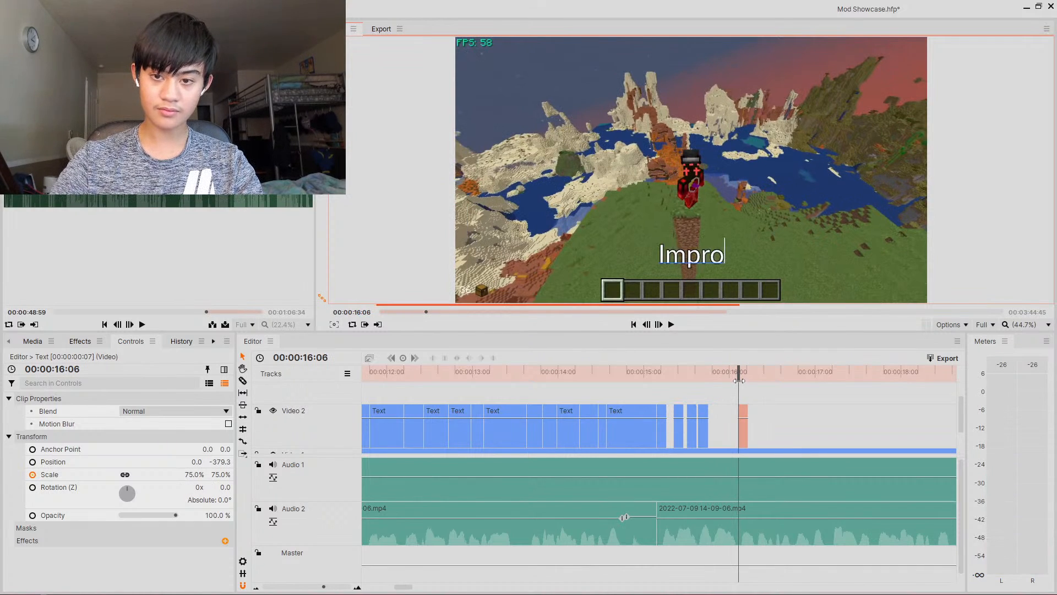
pyautogui.write('vements')
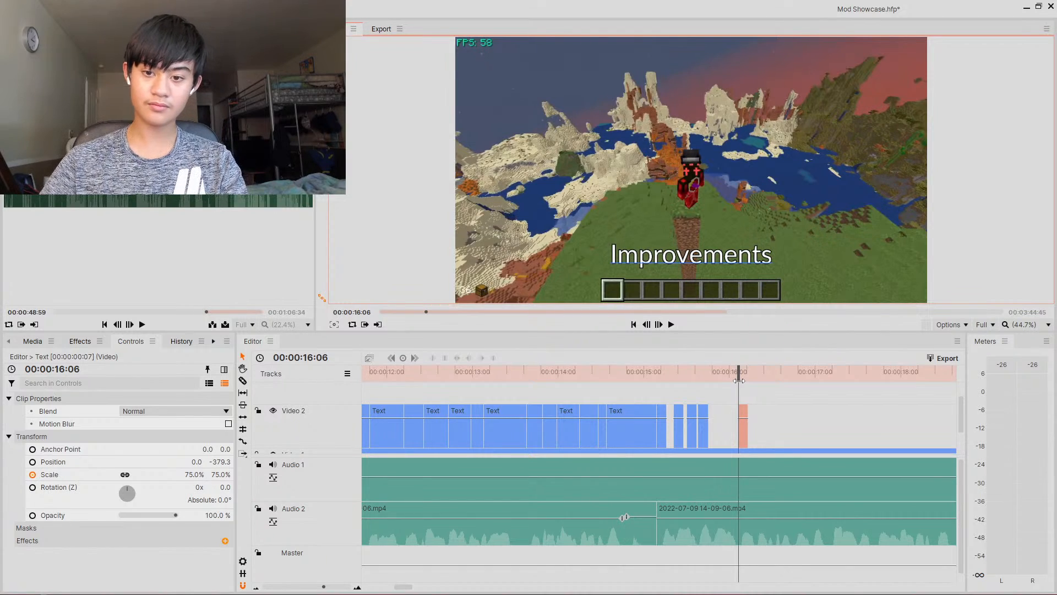
# - Paste a caption clip at about 16.30 s and set its text to To
pyautogui.moveTo(739, 380); pyautogui.dragTo(776, 378)
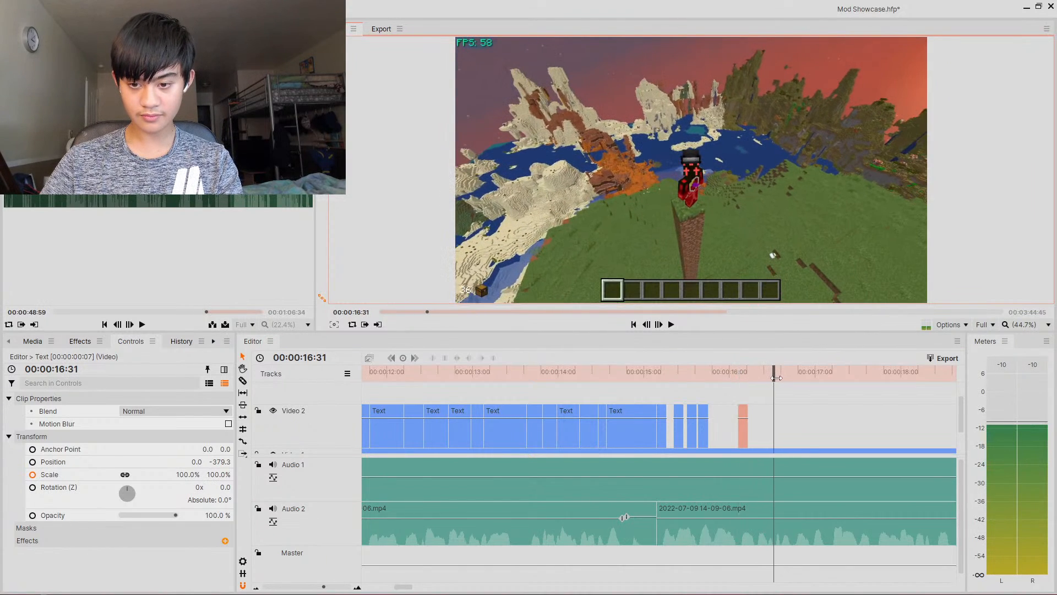
pyautogui.click(659, 324)
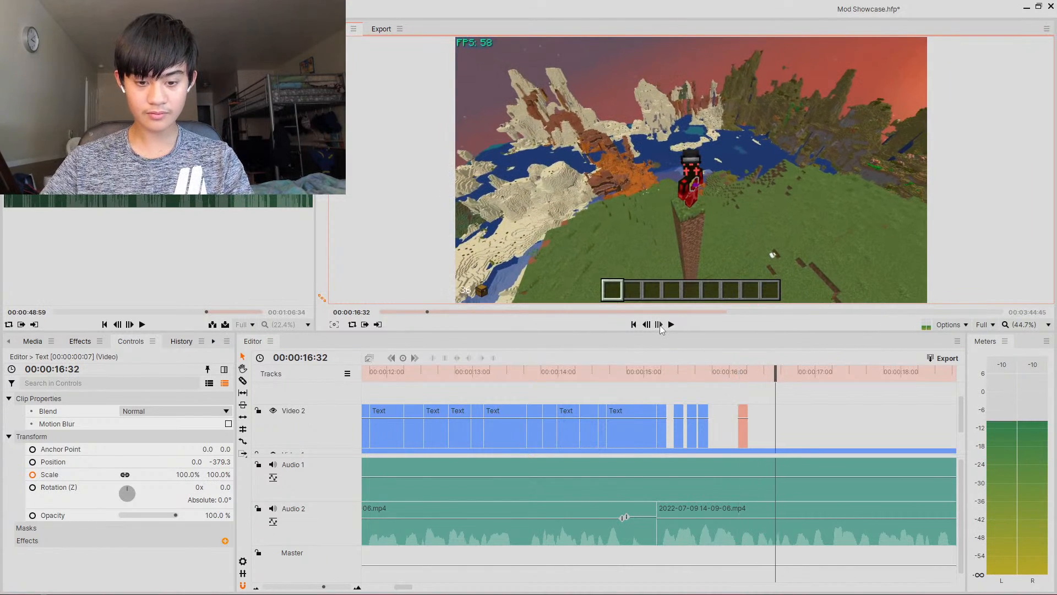
pyautogui.click(647, 325)
pyautogui.click(647, 325)
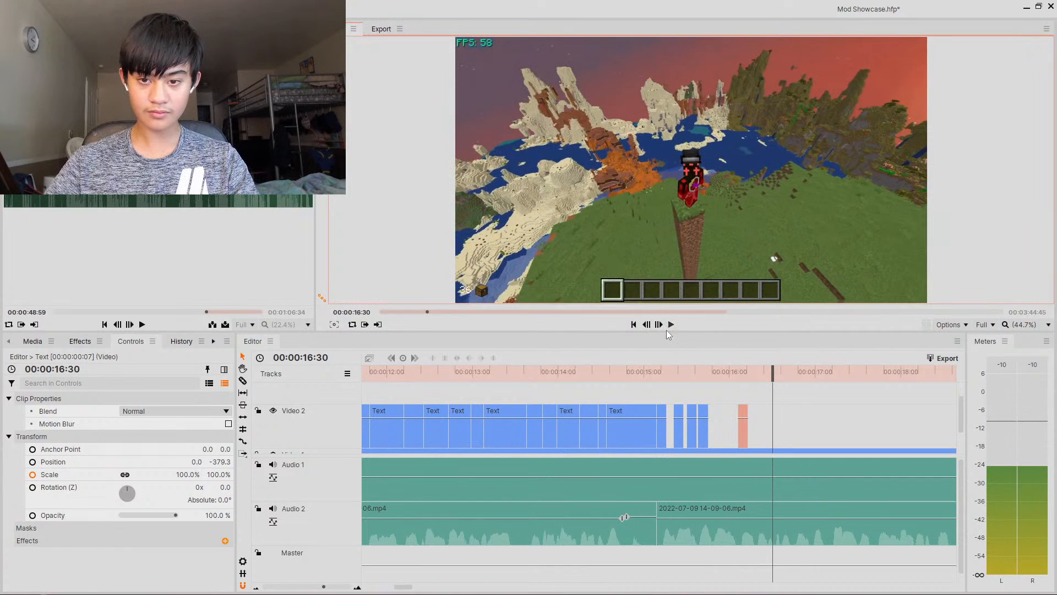
pyautogui.hotkey('ctrl', 'v')
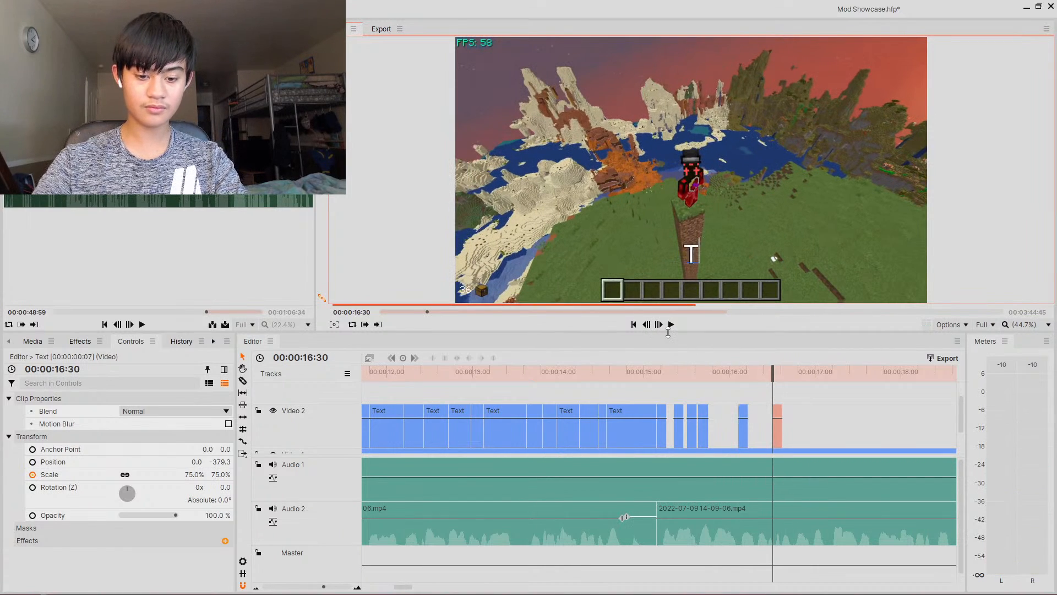
pyautogui.press('BackSpace')
pyautogui.press('BackSpace')
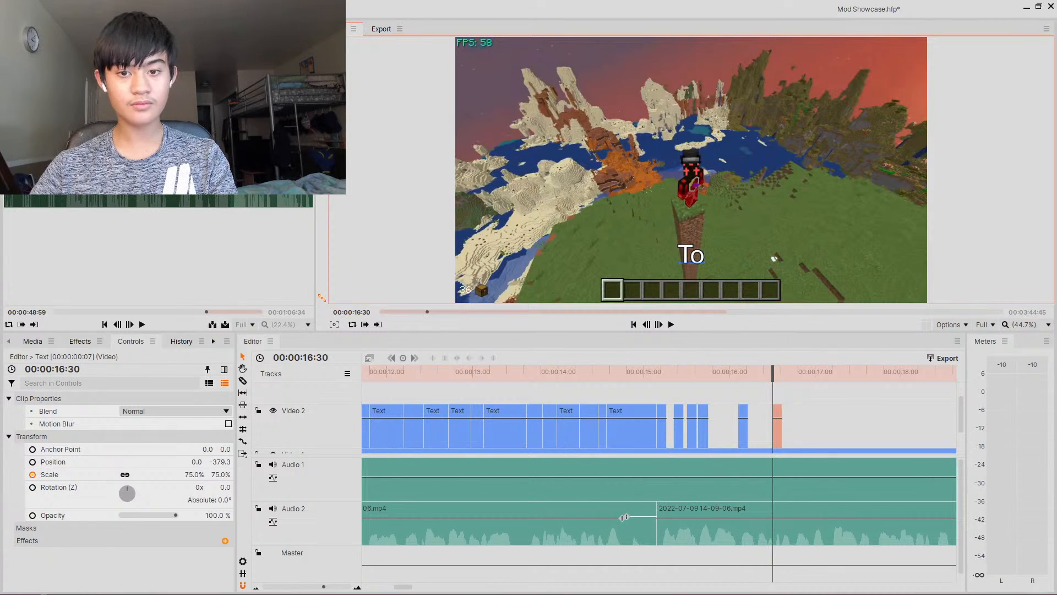
# - Paste a caption clip at about 16.36 s and set its text to Make
pyautogui.click(781, 373)
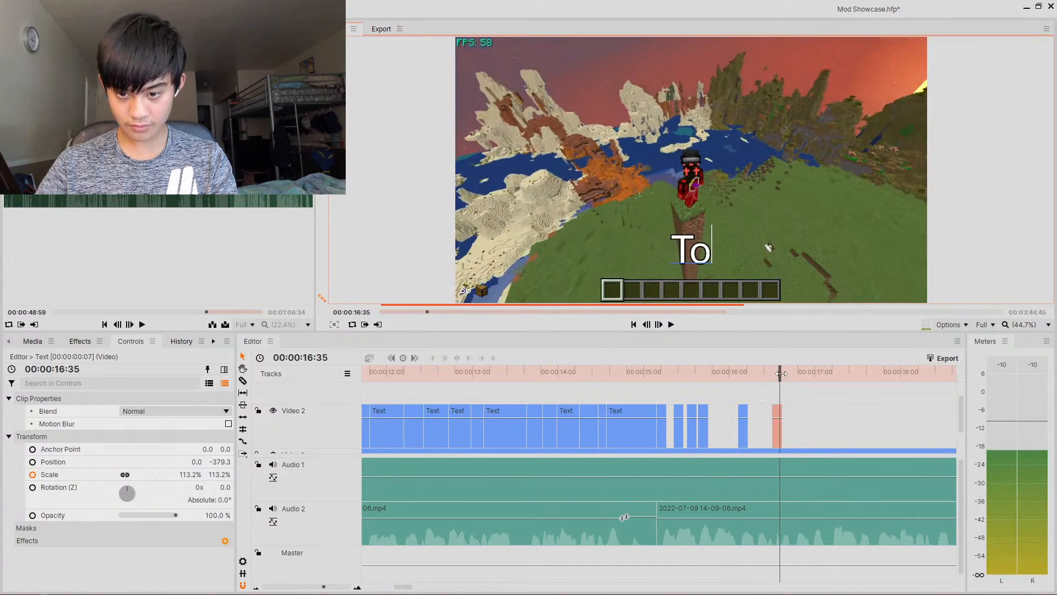
pyautogui.moveTo(781, 373); pyautogui.dragTo(707, 377)
pyautogui.click(671, 324)
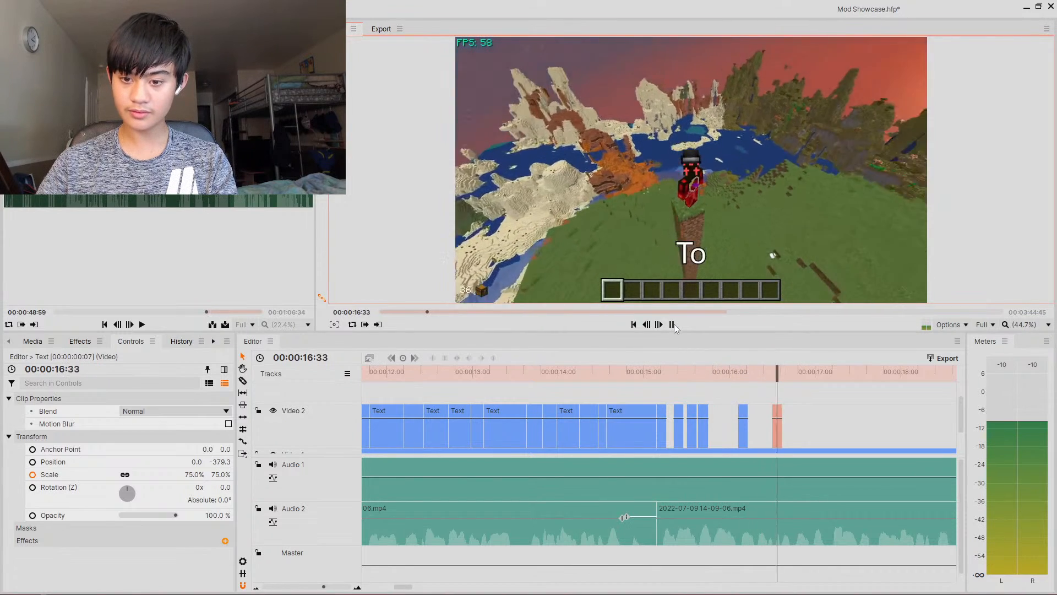
pyautogui.click(672, 324)
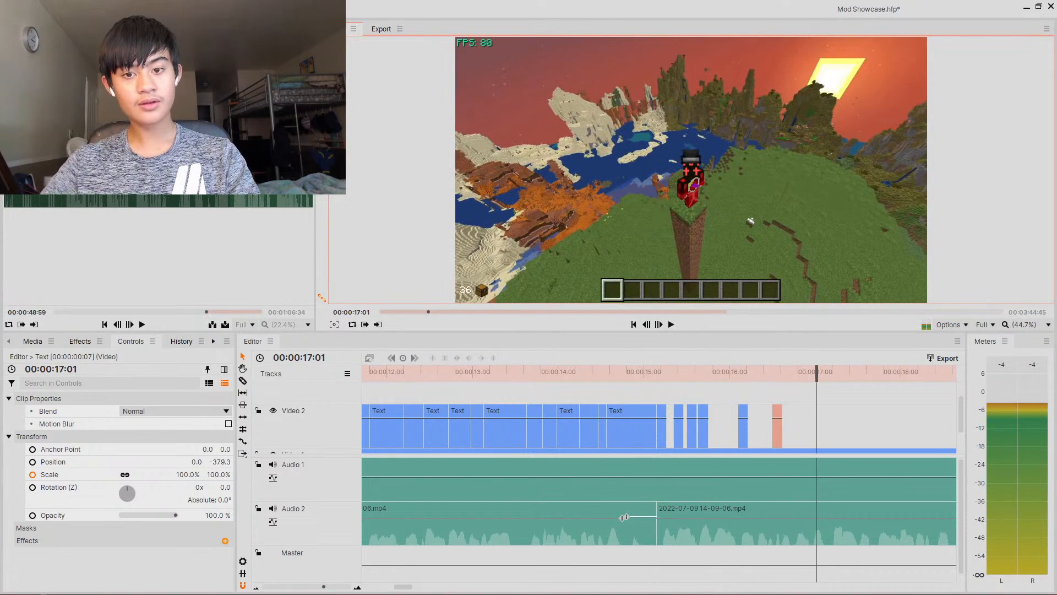
pyautogui.moveTo(807, 380); pyautogui.dragTo(782, 386)
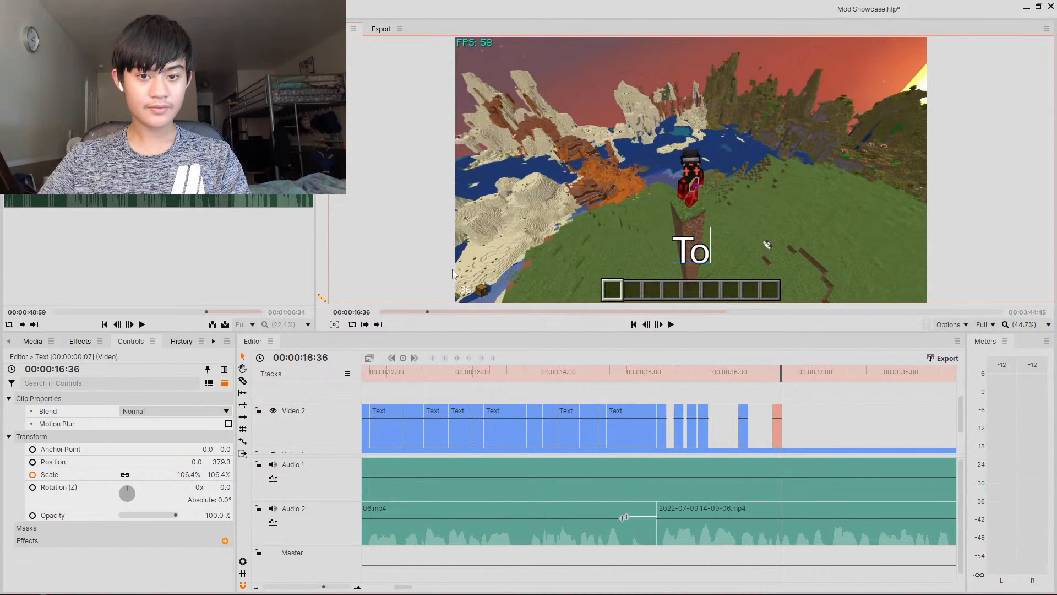
pyautogui.hotkey('ctrl', 'v')
pyautogui.press('BackSpace')
pyautogui.press('BackSpace')
pyautogui.write('Make')
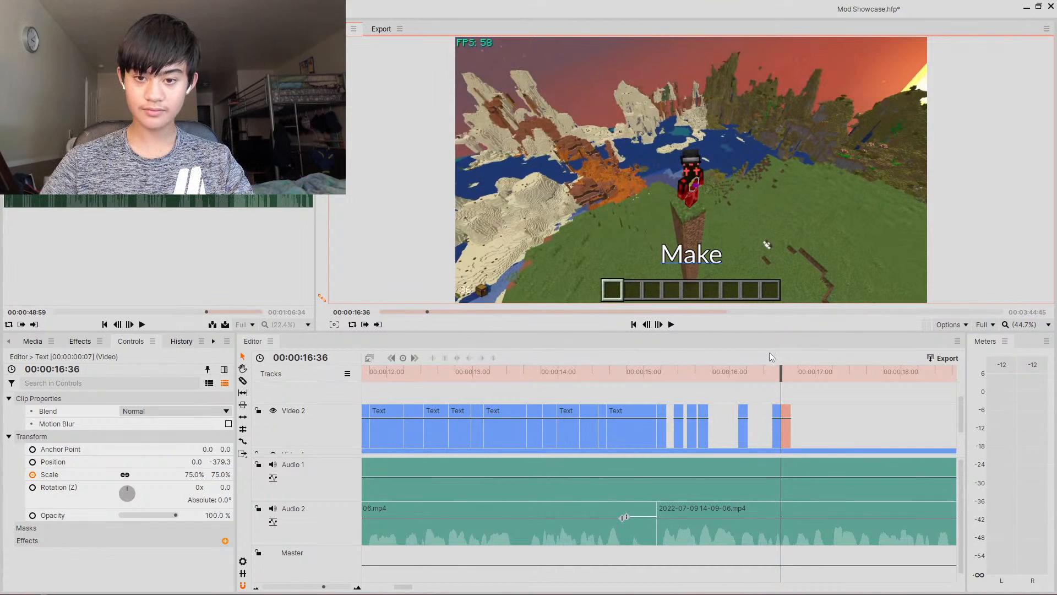
# - Paste a caption clip at about 16.44 s and set its text to Minecraft
pyautogui.moveTo(781, 374); pyautogui.dragTo(796, 379)
pyautogui.hotkey('ctrl', 'v')
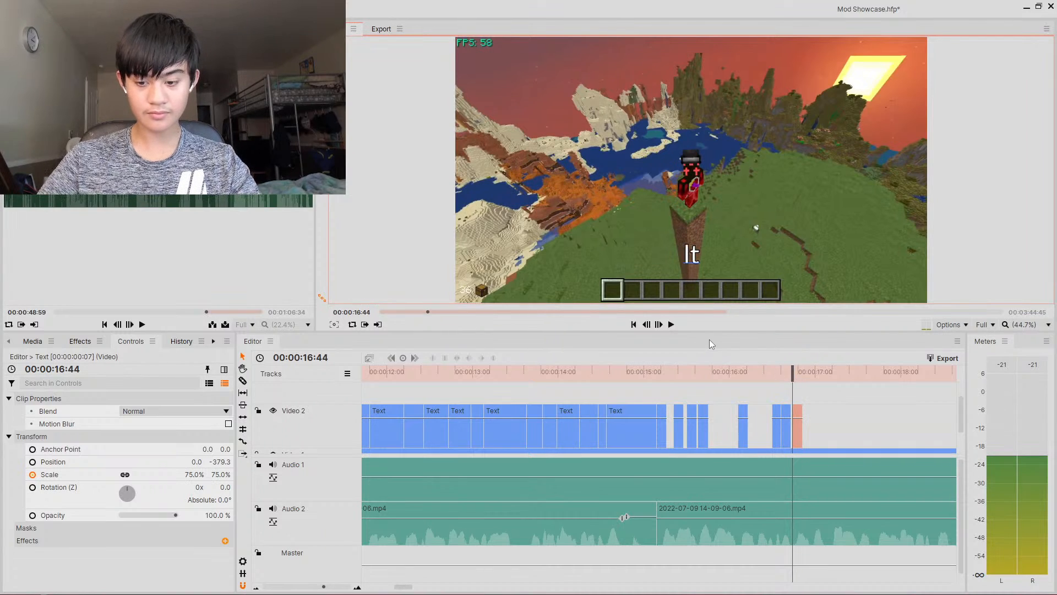
pyautogui.press('BackSpace')
pyautogui.press('BackSpace')
pyautogui.write('Mie')
pyautogui.press('BackSpace')
pyautogui.write('nec')
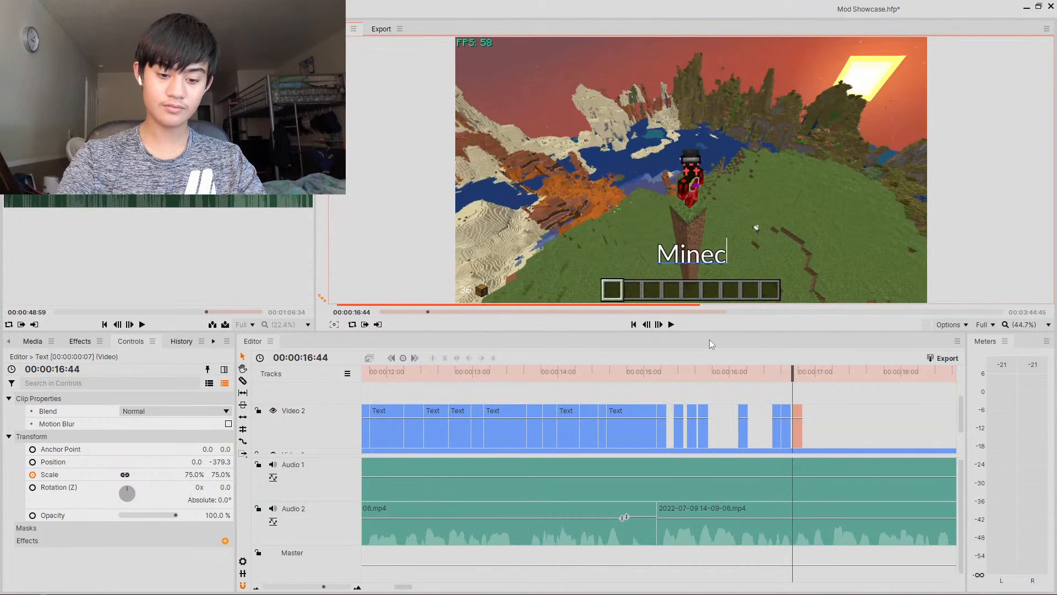
pyautogui.write('raft')
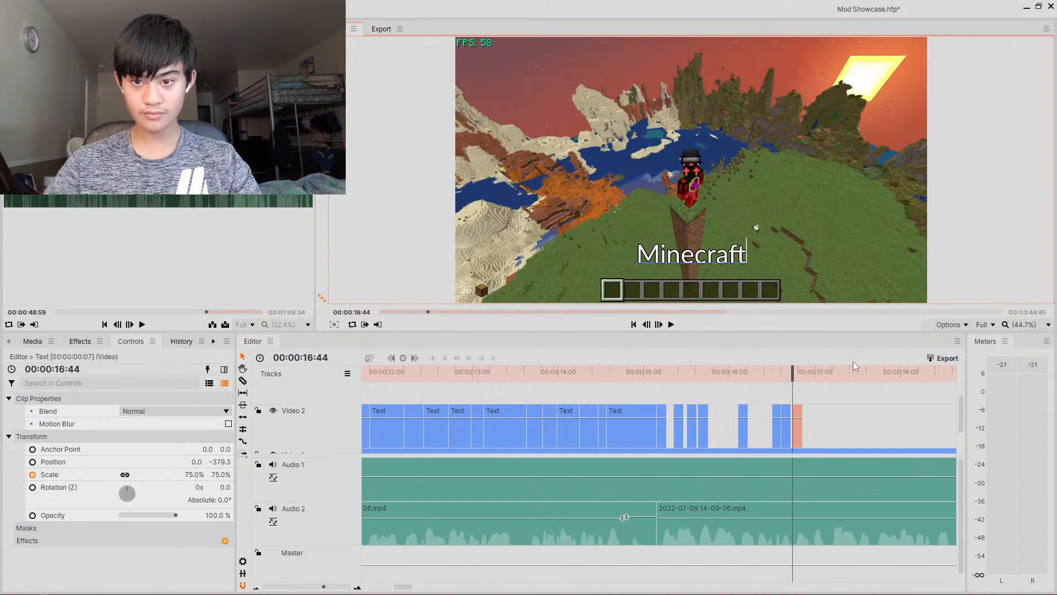
# - Paste a caption clip at about 17.10 s and set its text to Better
pyautogui.click(800, 372)
pyautogui.moveTo(800, 372); pyautogui.dragTo(832, 376)
pyautogui.hotkey('ctrl', 'v')
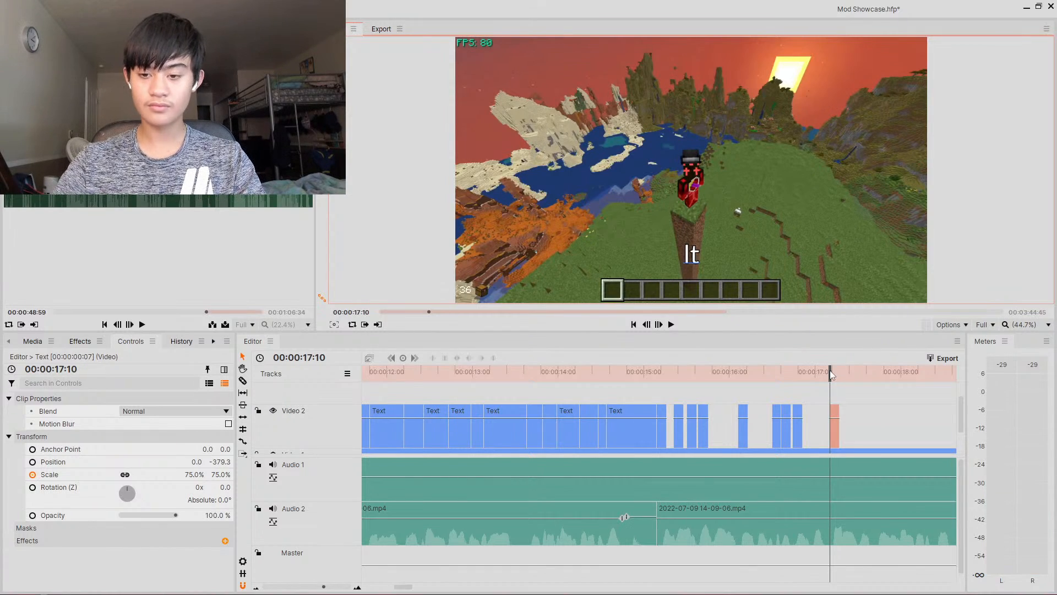
pyautogui.moveTo(830, 370)
pyautogui.mouseDown()
pyautogui.moveTo(845, 370)
pyautogui.moveTo(819, 371)
pyautogui.mouseUp()
pyautogui.click(671, 325)
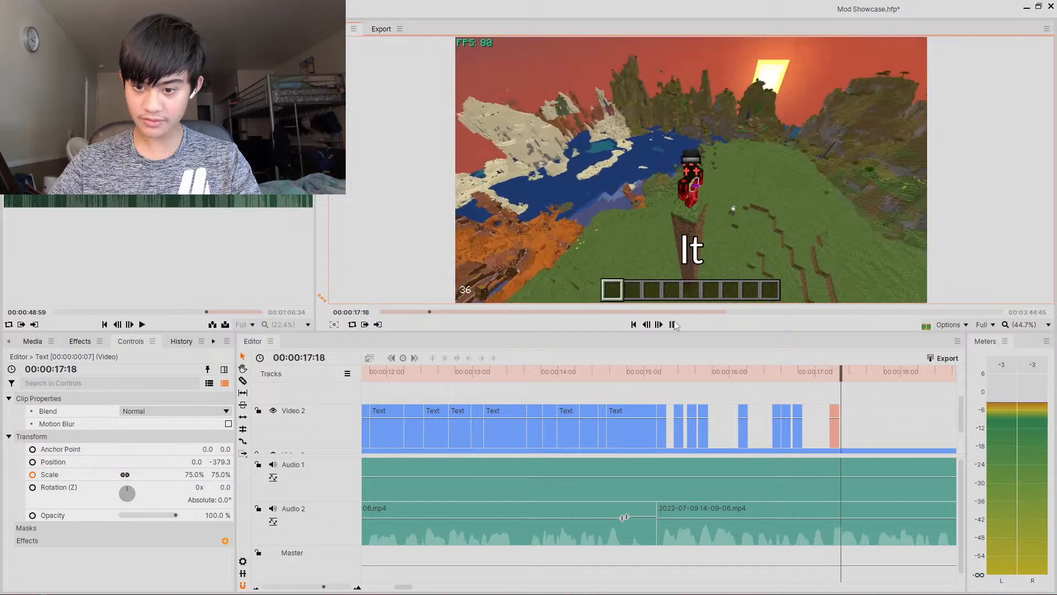
pyautogui.click(670, 325)
pyautogui.moveTo(815, 372); pyautogui.dragTo(739, 370)
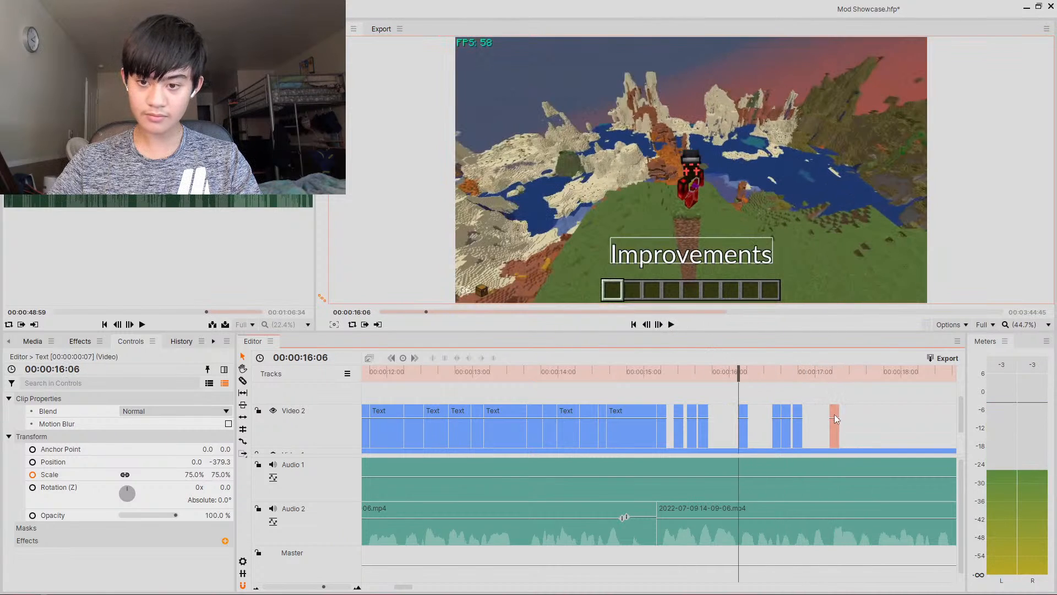
pyautogui.click(834, 378)
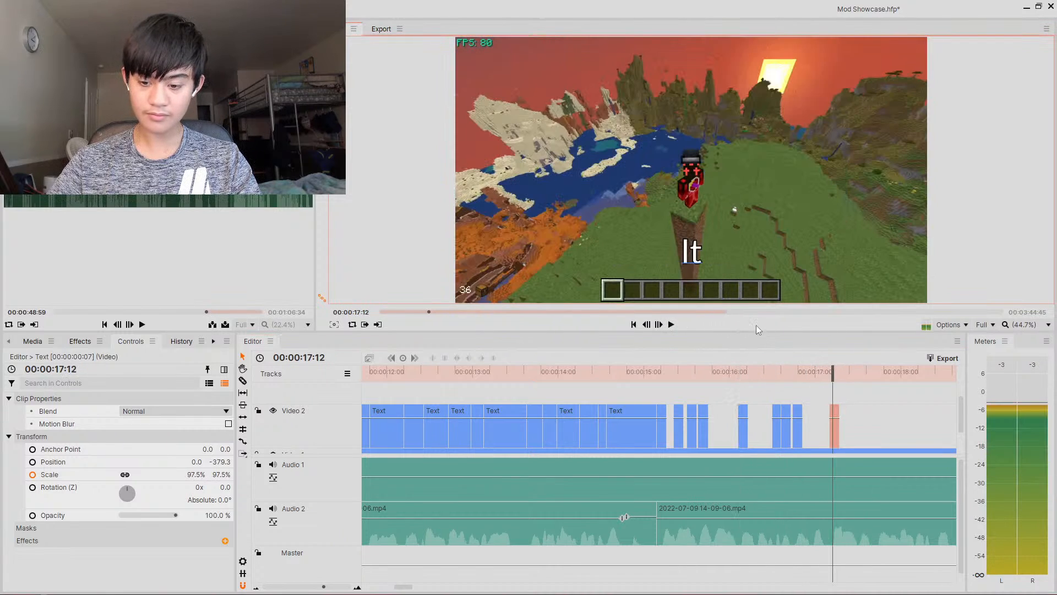
pyautogui.press('BackSpace')
pyautogui.press('BackSpace')
pyautogui.write('Better')
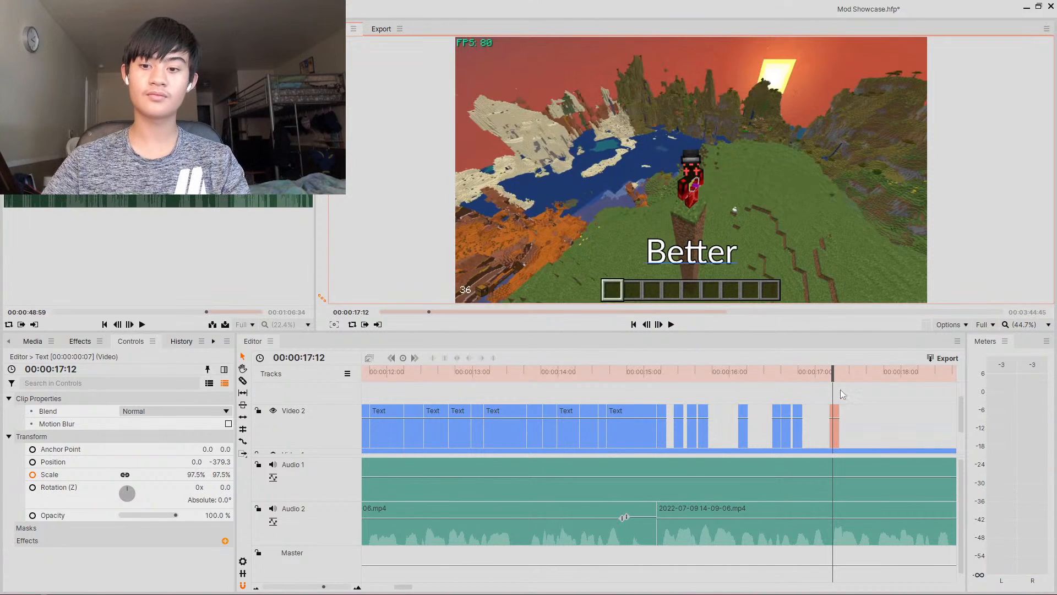
# - Paste a caption clip at about 17.28 s and set its text to Like
pyautogui.click(849, 372)
pyautogui.moveTo(852, 373); pyautogui.dragTo(859, 374)
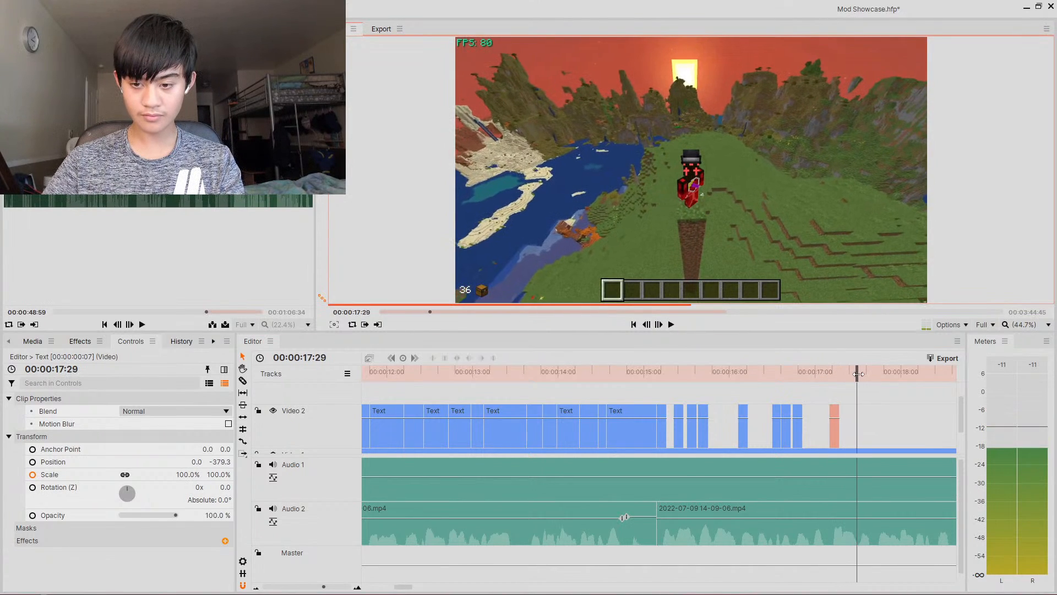
pyautogui.hotkey('ctrl', 'v')
pyautogui.press('BackSpace')
pyautogui.press('BackSpace')
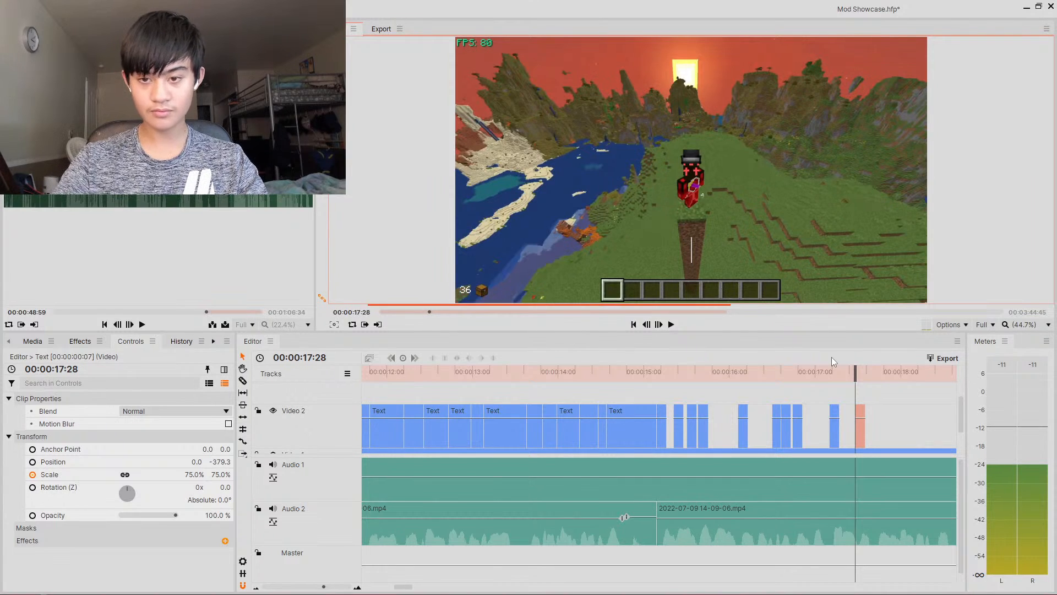
pyautogui.write('Like')
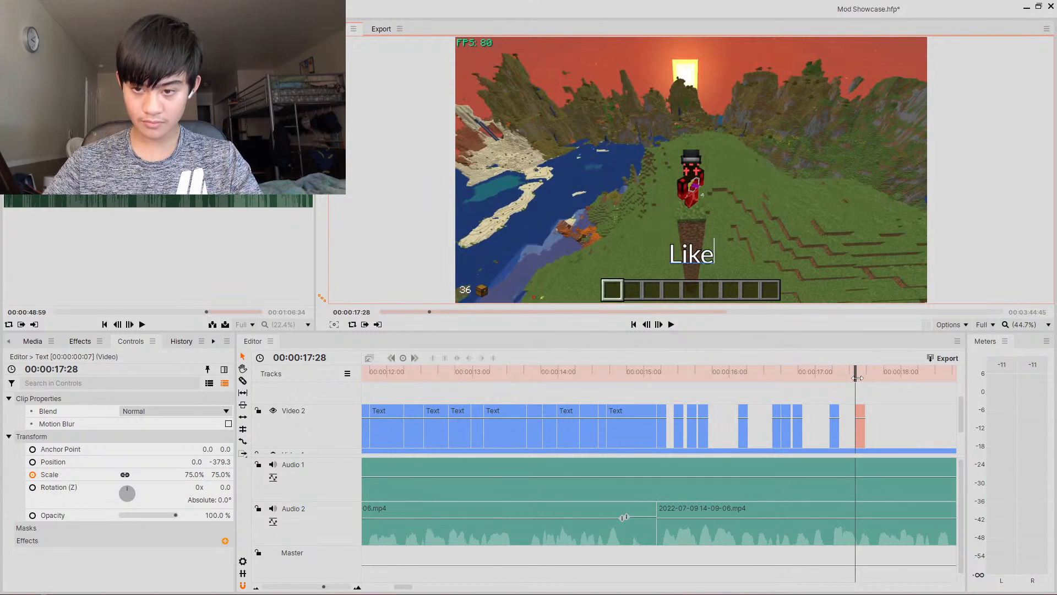
# - Paste a caption clip at about 17.43 s and set its text to Render
pyautogui.moveTo(856, 378); pyautogui.dragTo(878, 379)
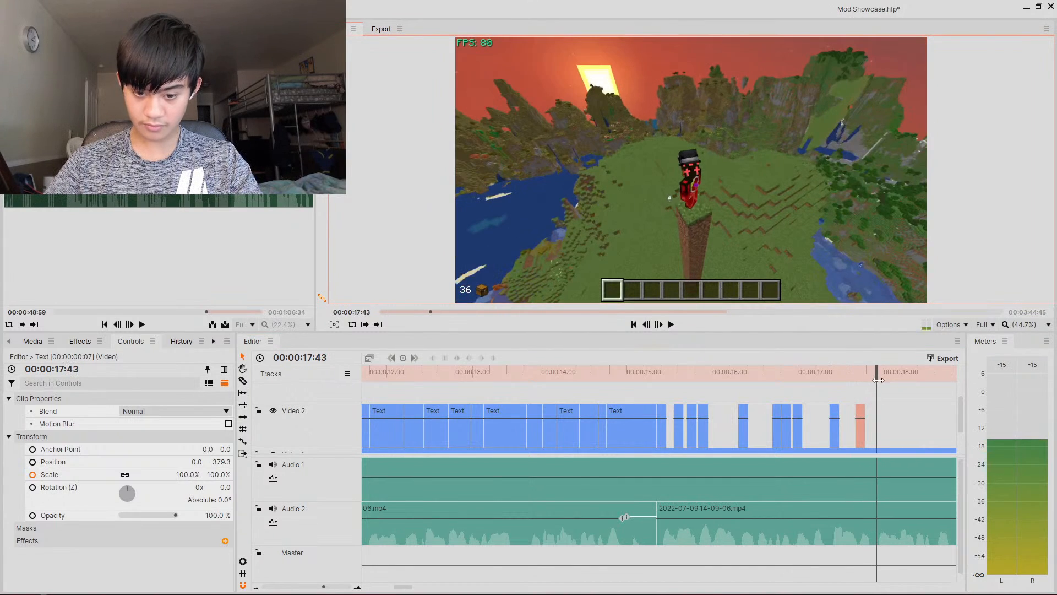
pyautogui.hotkey('ctrl', 'v')
pyautogui.press('BackSpace')
pyautogui.press('BackSpace')
pyautogui.write('ren')
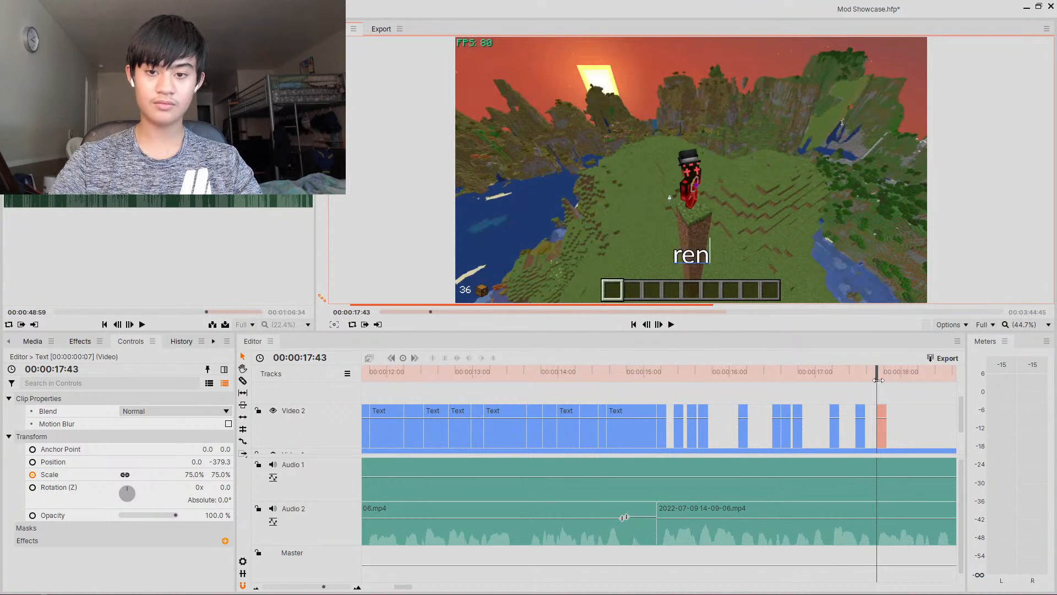
pyautogui.press('BackSpace')
pyautogui.press('BackSpace')
pyautogui.press('BackSpace')
pyautogui.write('Render')
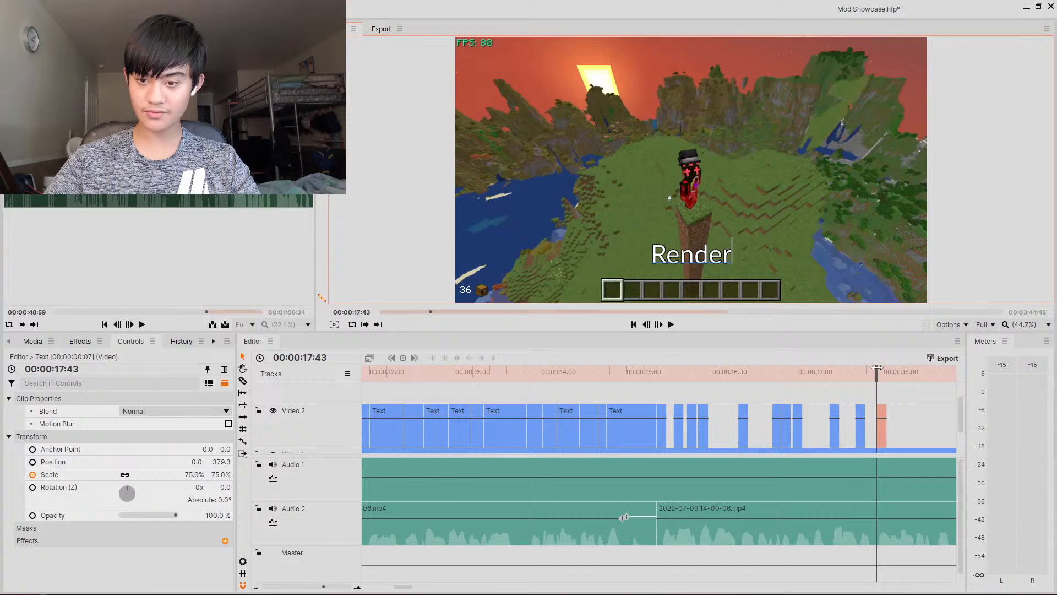
# - Paste a caption clip at about 17.57 s and set its text to Distance
pyautogui.moveTo(877, 368); pyautogui.dragTo(896, 372)
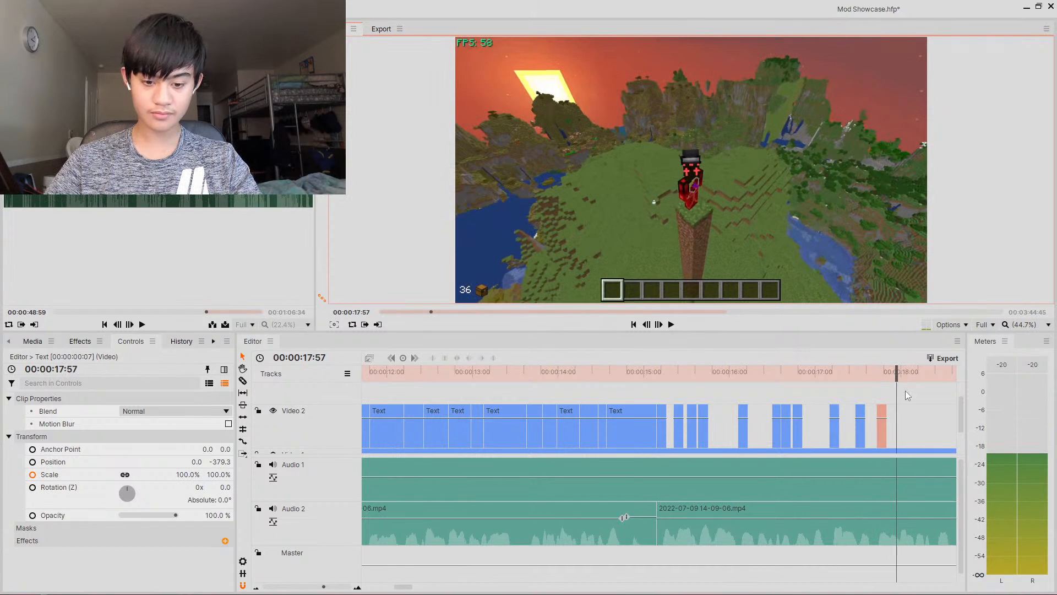
pyautogui.hotkey('ctrl', 'v')
pyautogui.press('BackSpace')
pyautogui.press('BackSpace')
pyautogui.write('Distance')
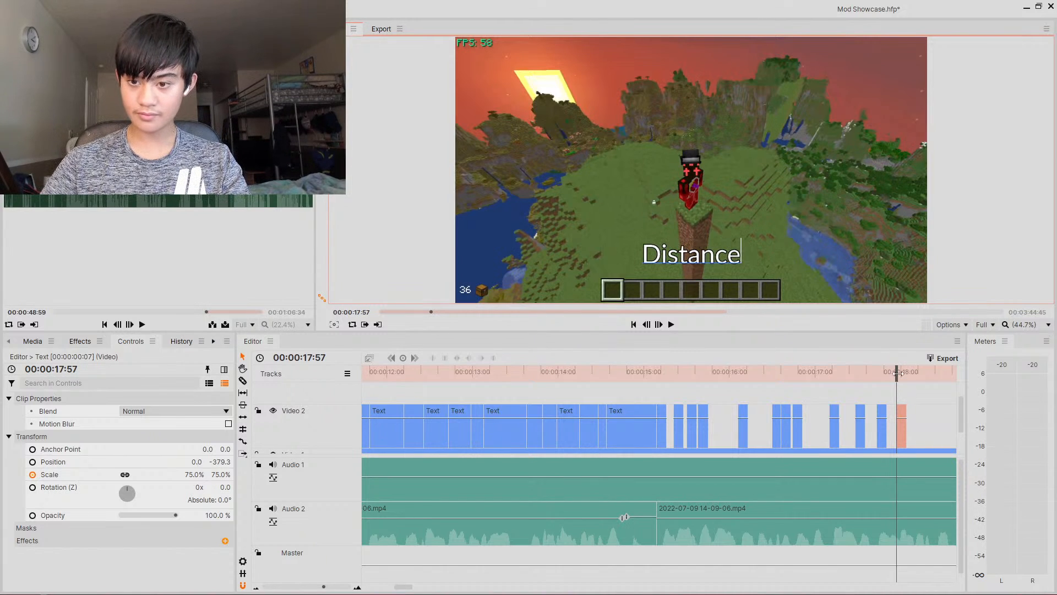
# - Paste a caption clip at about 18.24 s and set its text to FPS
pyautogui.moveTo(897, 373); pyautogui.dragTo(925, 385)
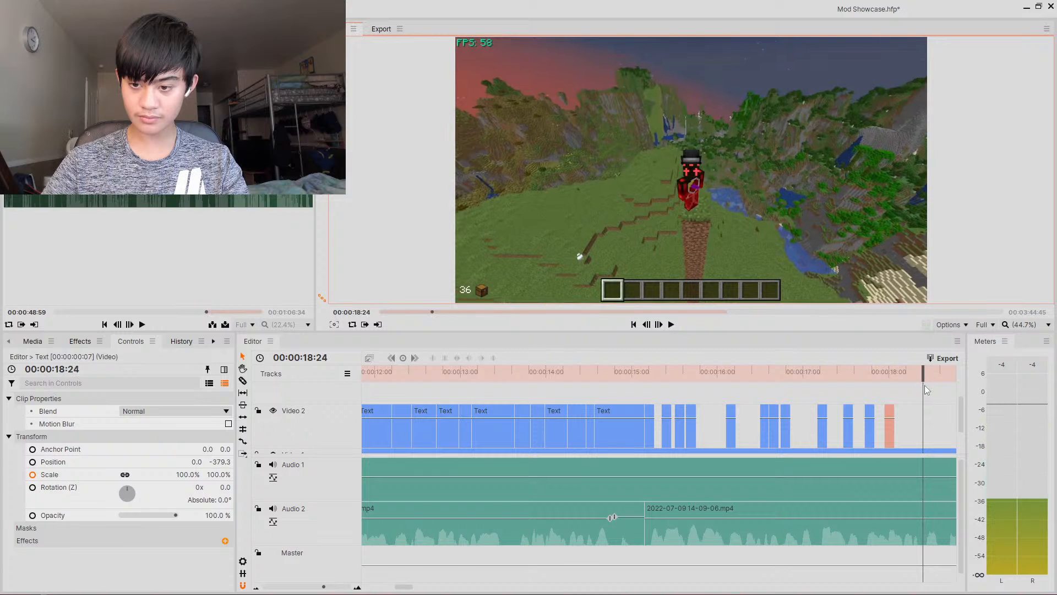
pyautogui.hotkey('ctrl', 'v')
pyautogui.press('BackSpace')
pyautogui.press('BackSpace')
pyautogui.write('FPS')
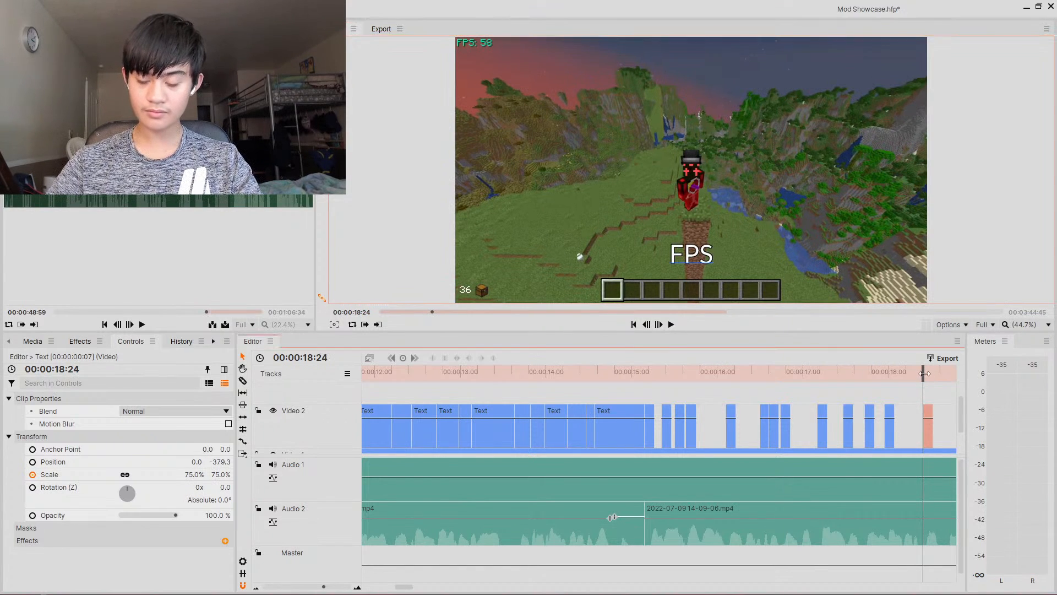
# - Change the latest caption's text to F3
pyautogui.moveTo(924, 376); pyautogui.dragTo(927, 378)
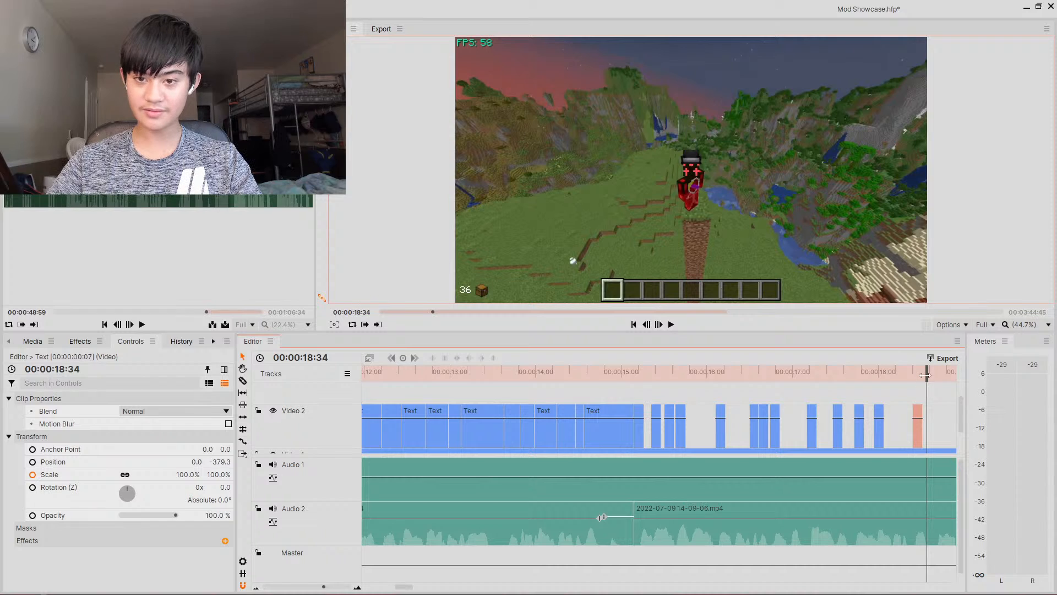
pyautogui.moveTo(925, 375); pyautogui.dragTo(916, 375)
pyautogui.press('BackSpace')
pyautogui.press('BackSpace')
pyautogui.write('3')
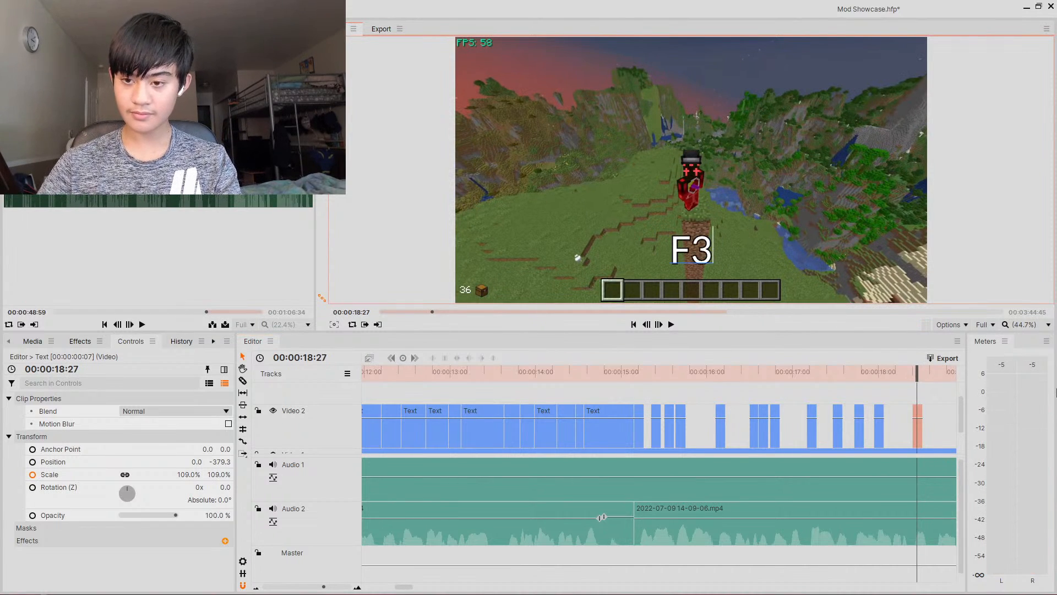
# - Paste a caption clip at about 18.58 s and set its text to Zoom
pyautogui.press('space')
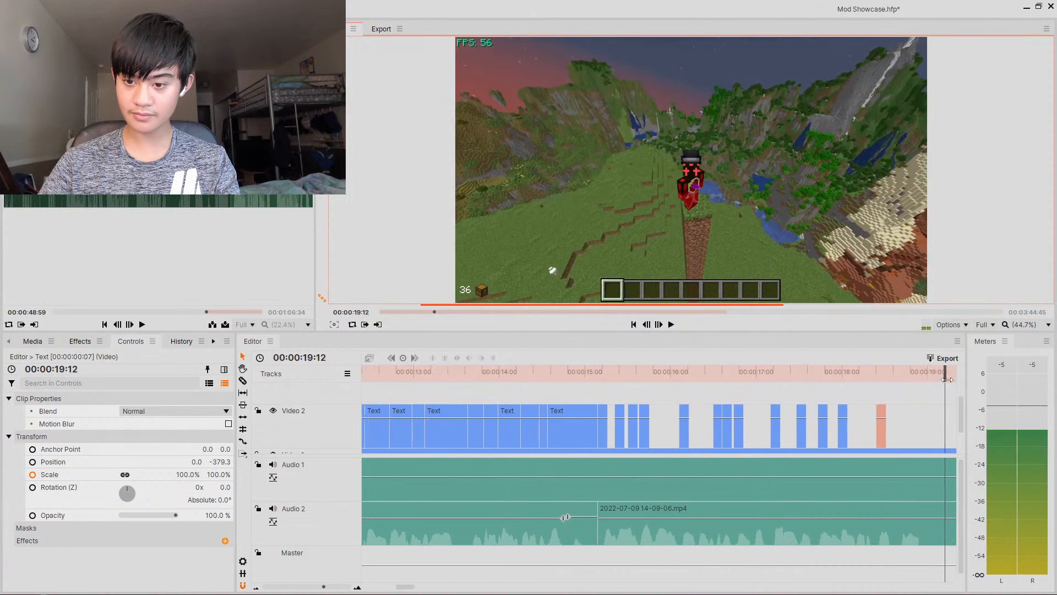
pyautogui.moveTo(1020, 381); pyautogui.dragTo(509, 374)
pyautogui.click(671, 324)
pyautogui.click(670, 324)
pyautogui.click(514, 371)
pyautogui.hotkey('ctrl', 'v')
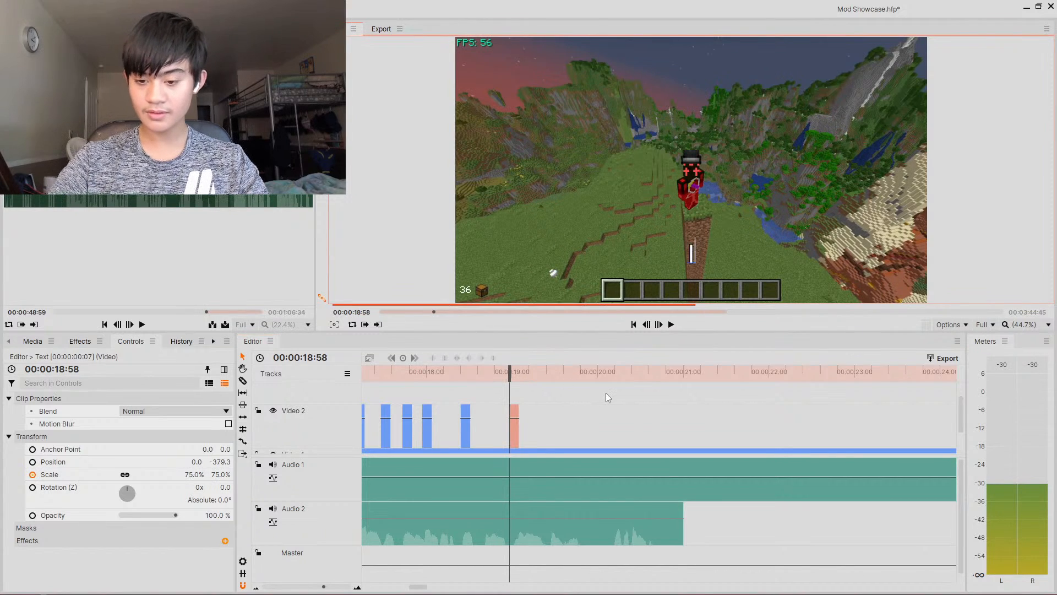
pyautogui.write('Zoom')
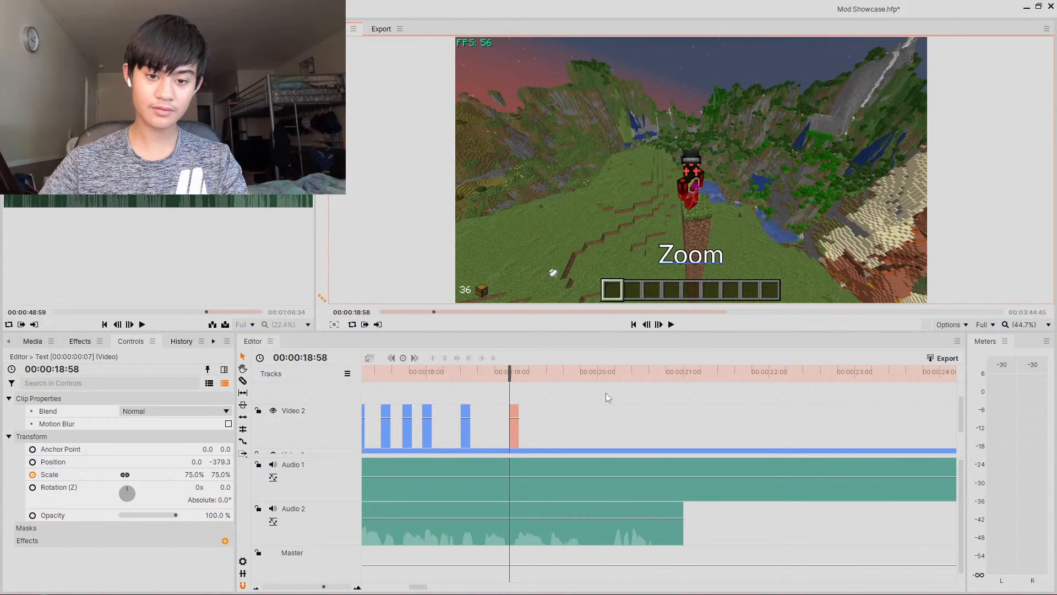
# - Paste a caption clip at about 19.25 s and set its text to And
pyautogui.click(548, 375)
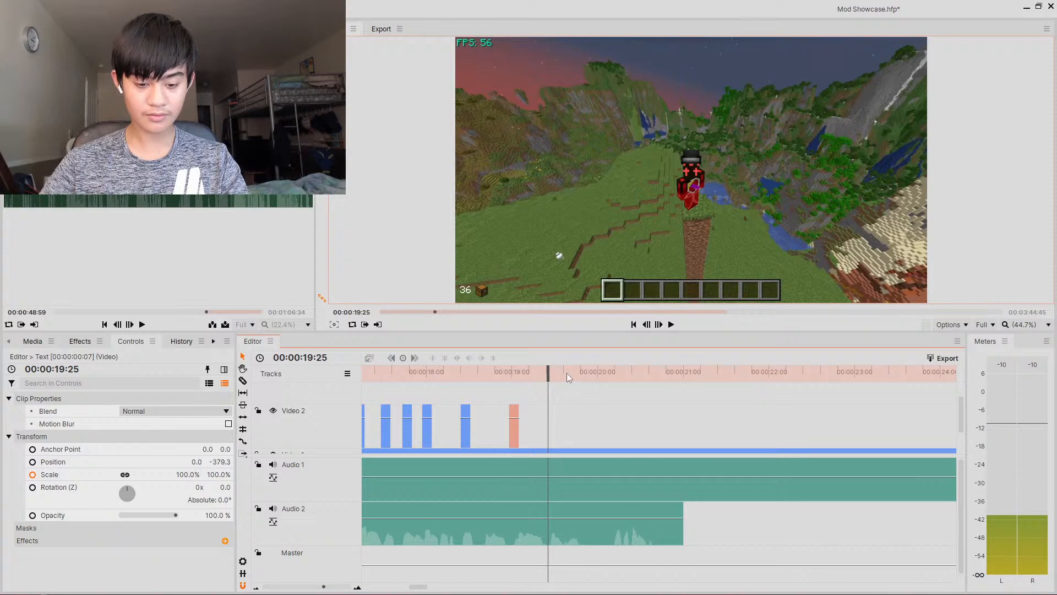
pyautogui.hotkey('ctrl', 'v')
pyautogui.write('And')
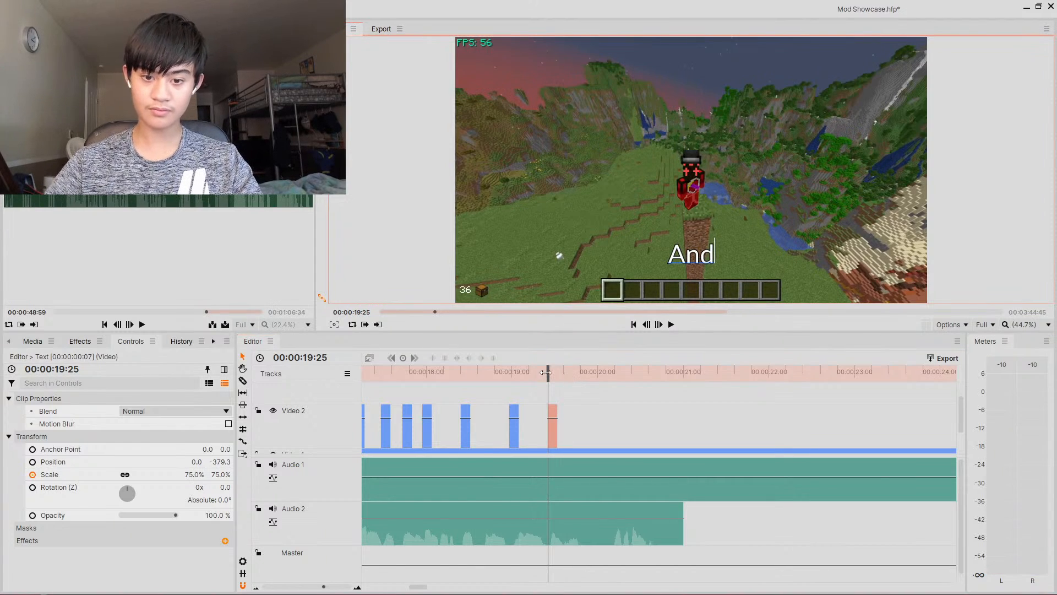
# - Paste a caption clip at about 19.37 s and set its text to More
pyautogui.moveTo(549, 372); pyautogui.dragTo(562, 374)
pyautogui.hotkey('ctrl', 'v')
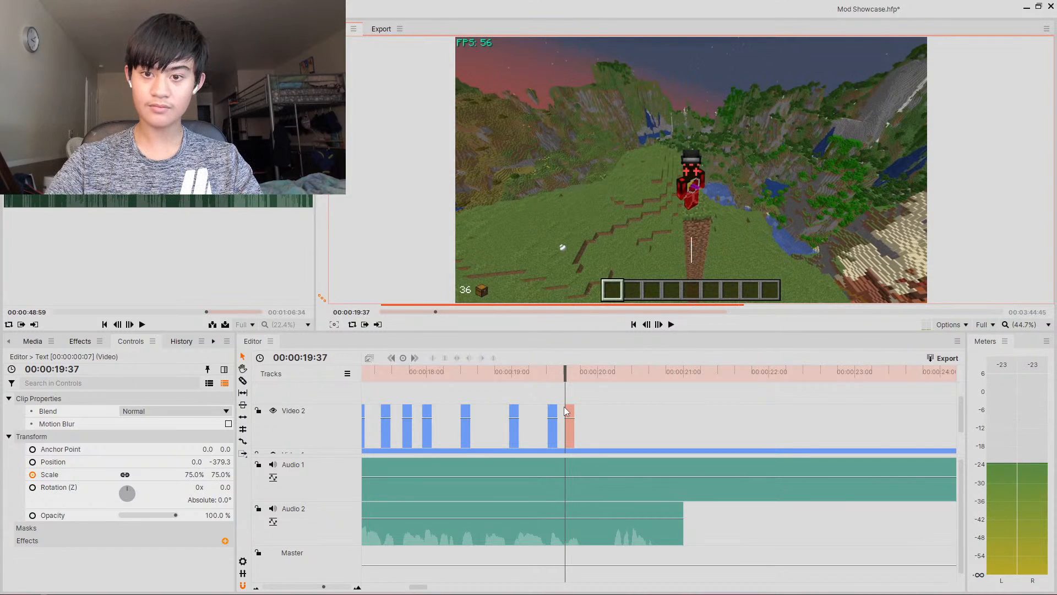
pyautogui.write('More')
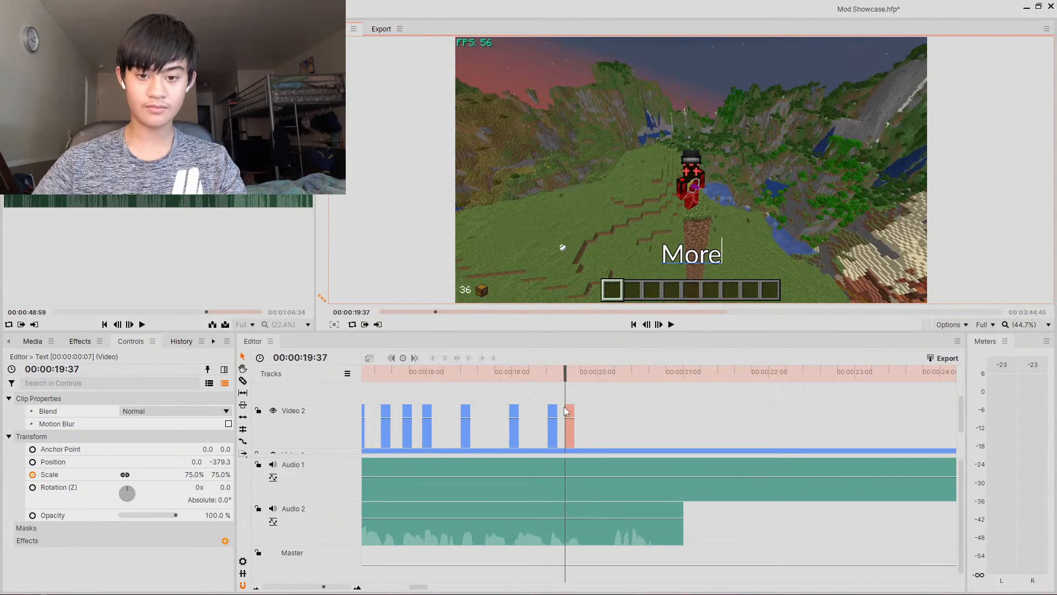
# - Paste a caption clip at about 20.10 s and set its text to Let
pyautogui.moveTo(568, 372); pyautogui.dragTo(619, 374)
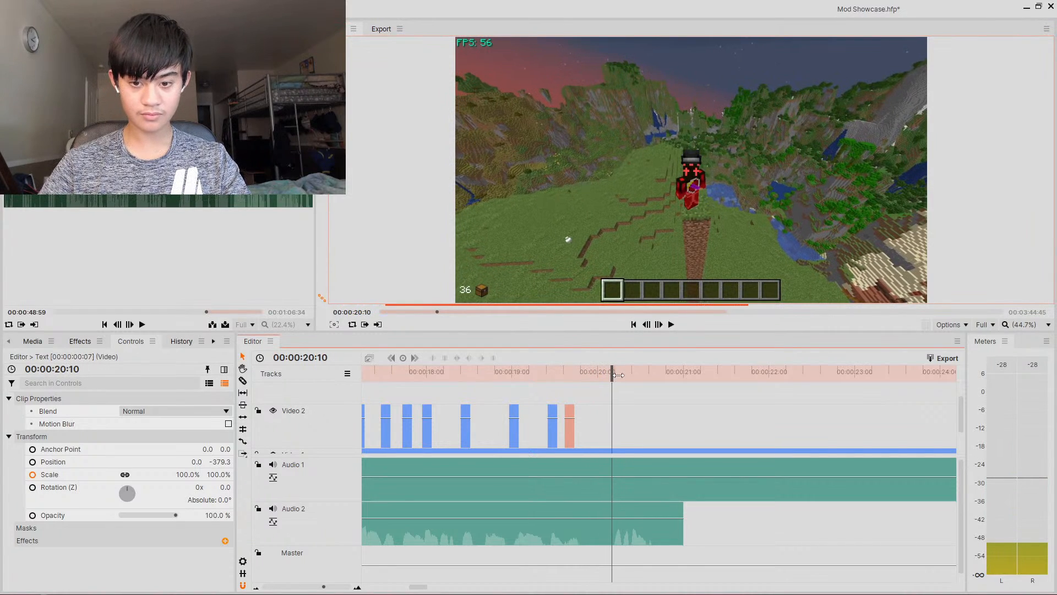
pyautogui.hotkey('ctrl', 'v')
pyautogui.write("Let's")
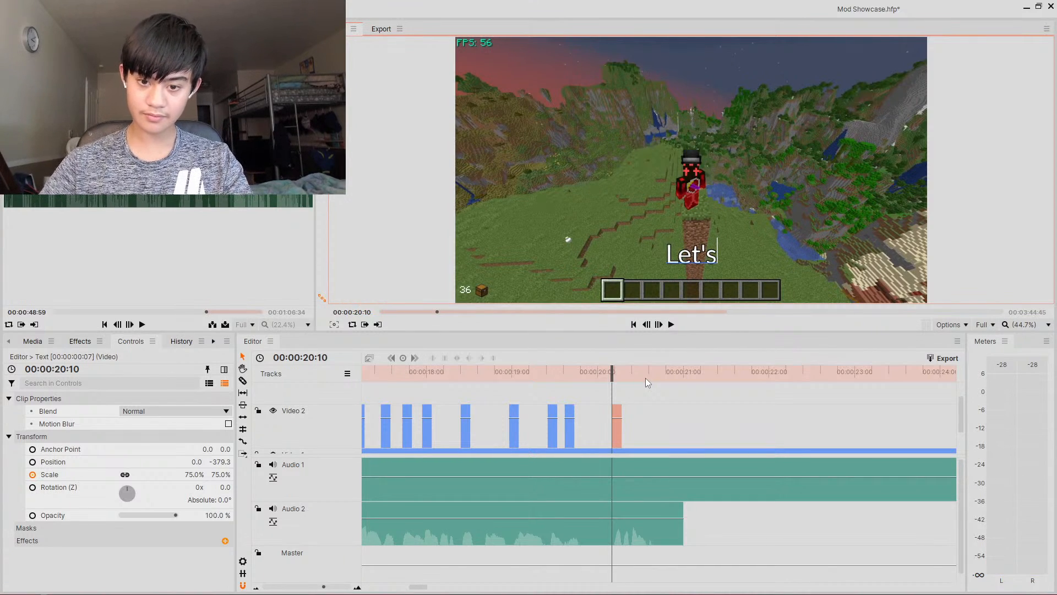
# - Paste a caption clip at about 20.17 s, set its text to Get, and extend its end slightly
pyautogui.moveTo(613, 377); pyautogui.dragTo(622, 378)
pyautogui.hotkey('ctrl', 'v')
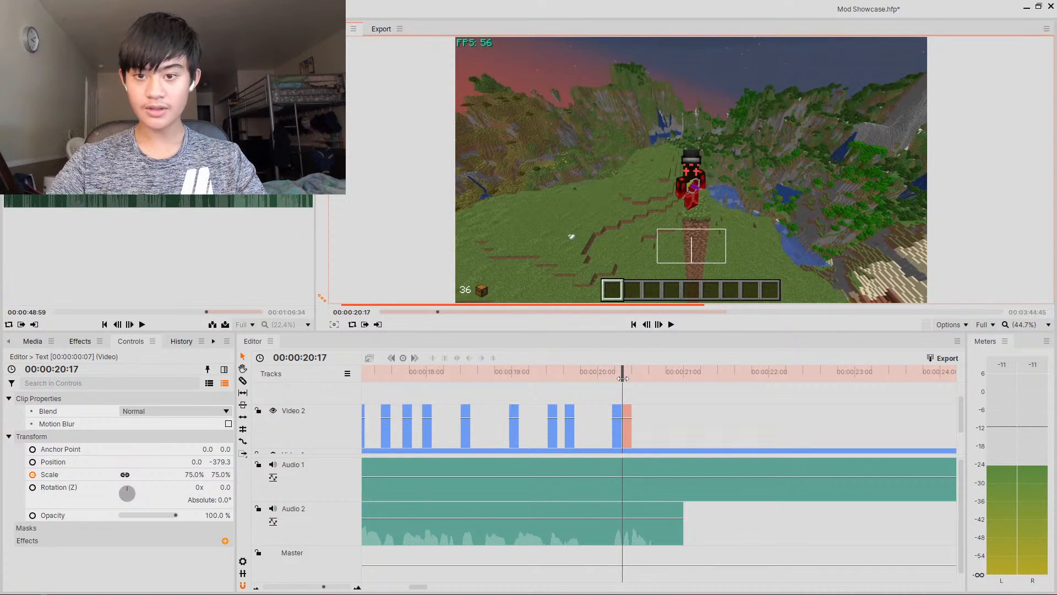
pyautogui.write('Get')
pyautogui.click(622, 378)
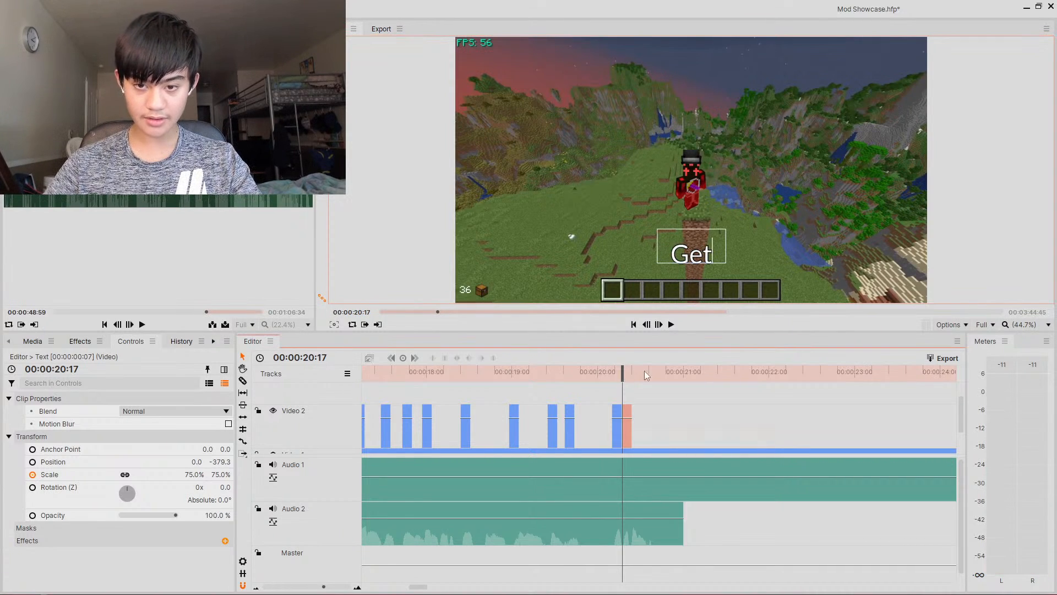
pyautogui.moveTo(624, 368); pyautogui.dragTo(631, 368)
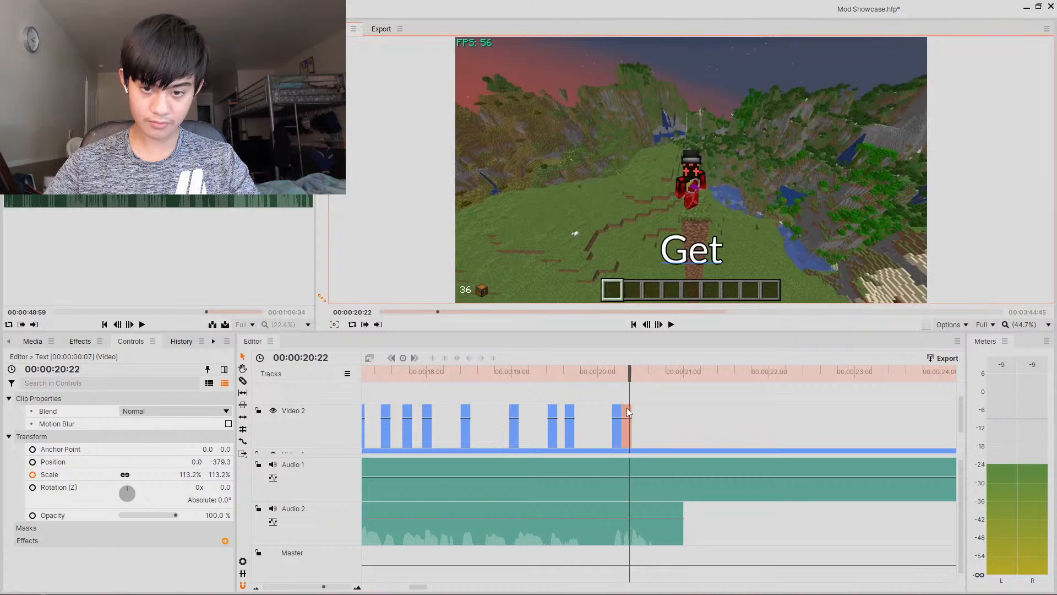
pyautogui.moveTo(628, 434); pyautogui.dragTo(635, 430)
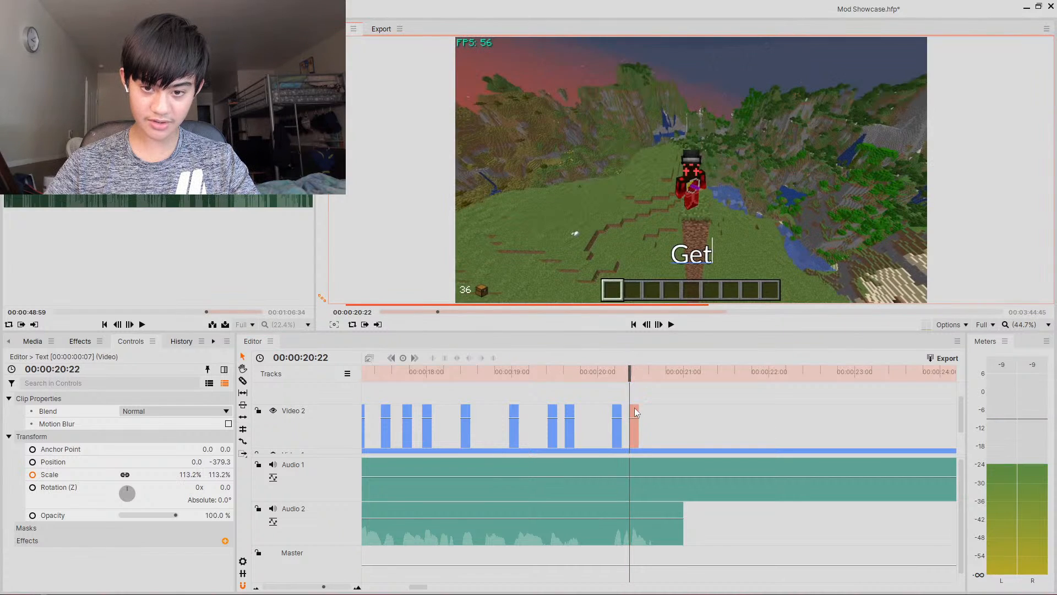
# - Paste a caption clip at about 20.28 s and set its text to Into
pyautogui.click(633, 377)
pyautogui.moveTo(632, 378); pyautogui.dragTo(639, 378)
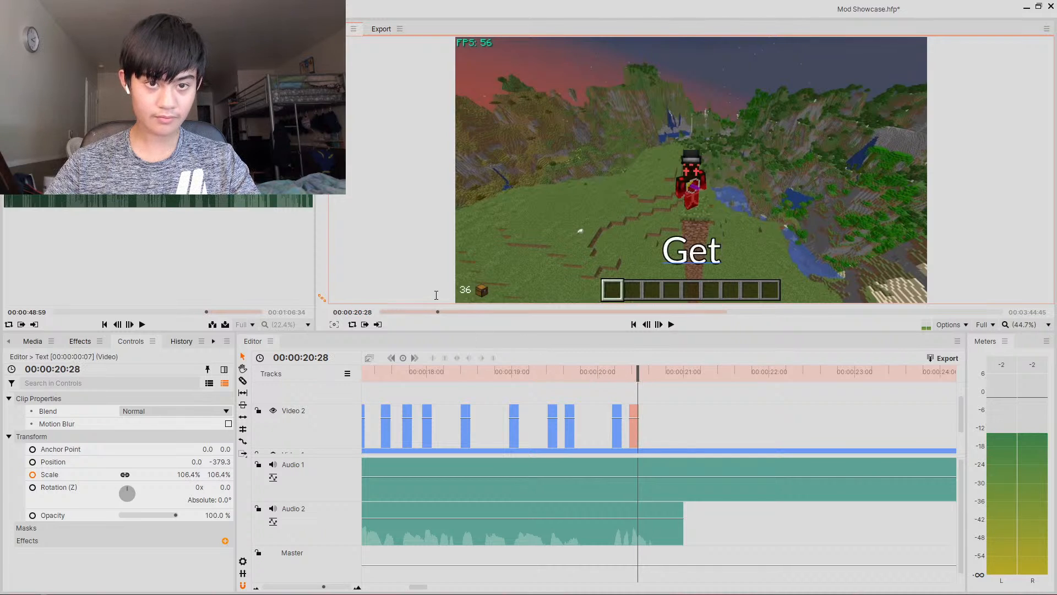
pyautogui.hotkey('ctrl', 'v')
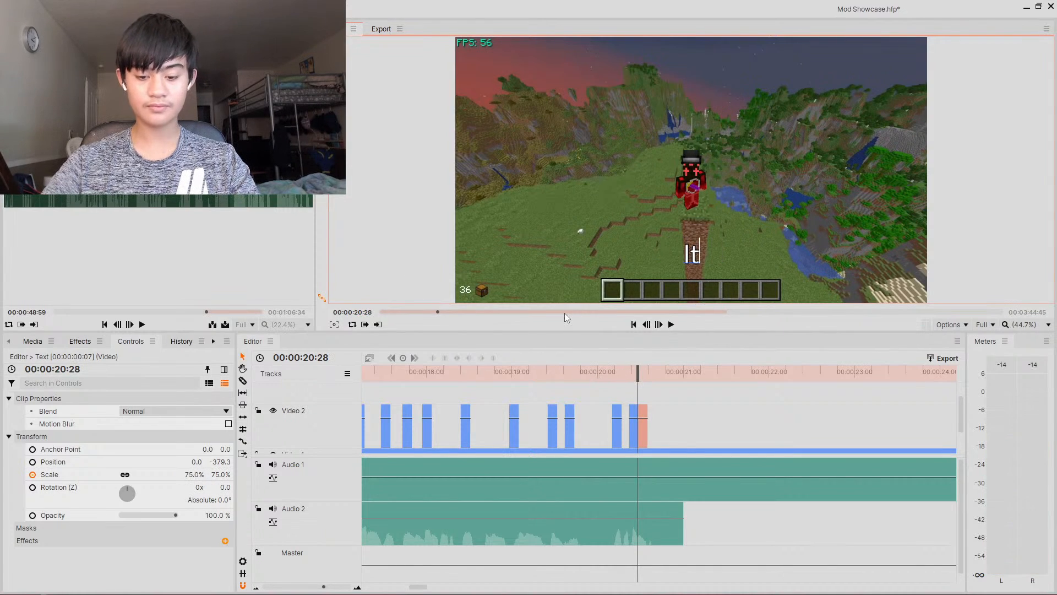
pyautogui.hotkey('ctrl', 'a')
pyautogui.write('It')
pyautogui.write('nto')
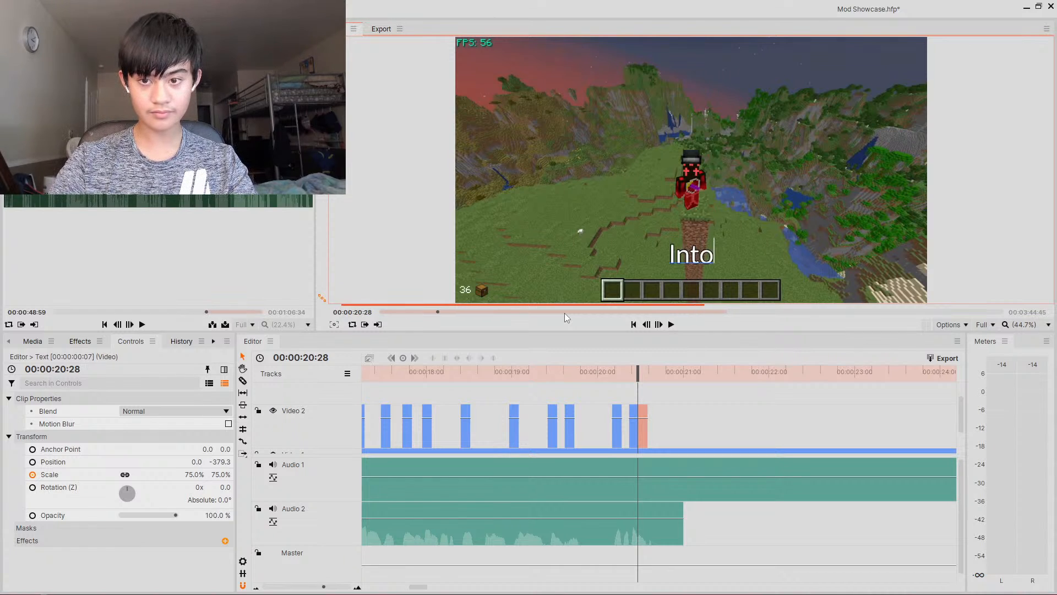
# - Paste another caption clip at about 20.42 s
pyautogui.moveTo(639, 378); pyautogui.dragTo(660, 380)
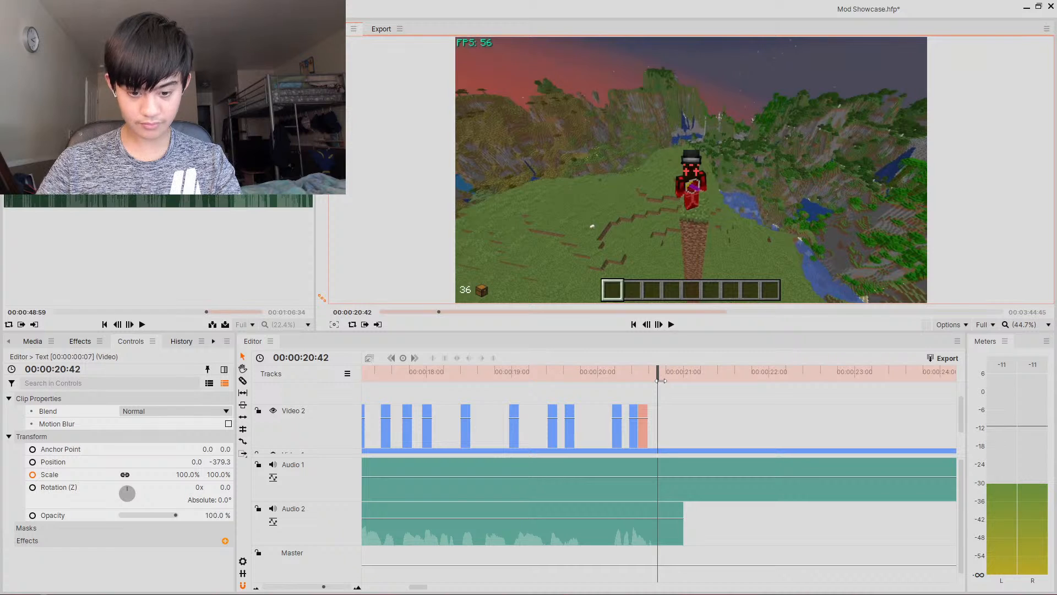
pyautogui.hotkey('ctrl', 'v')
pyautogui.moveTo(323, 587); pyautogui.dragTo(323, 586)
pyautogui.click(436, 376)
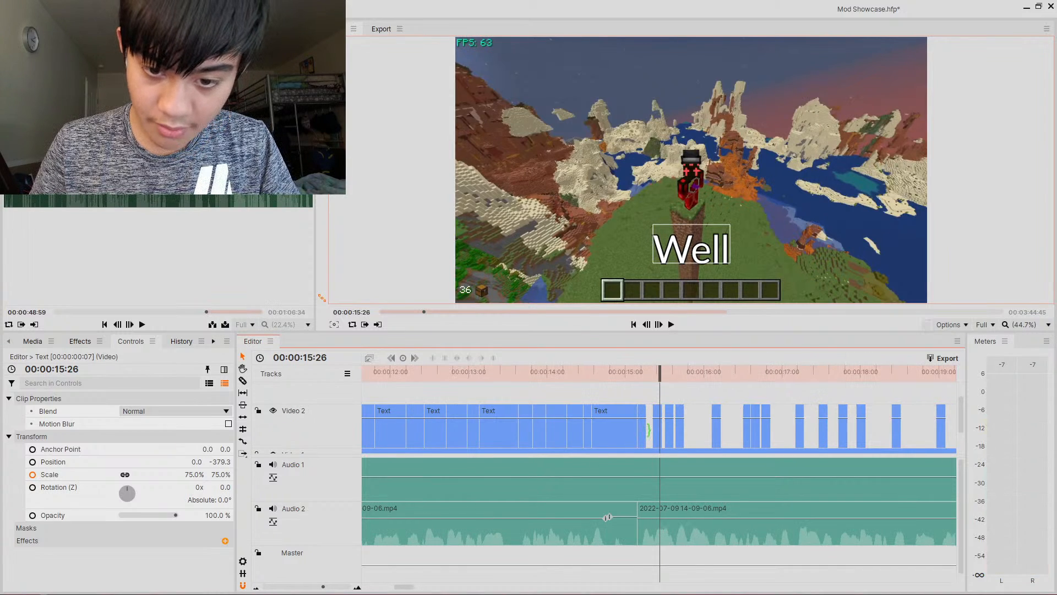
# - Review the caption clips along the Video 2 track of the timeline
pyautogui.moveTo(646, 433); pyautogui.dragTo(892, 413)
pyautogui.click(766, 416)
pyautogui.click(824, 417)
pyautogui.click(861, 417)
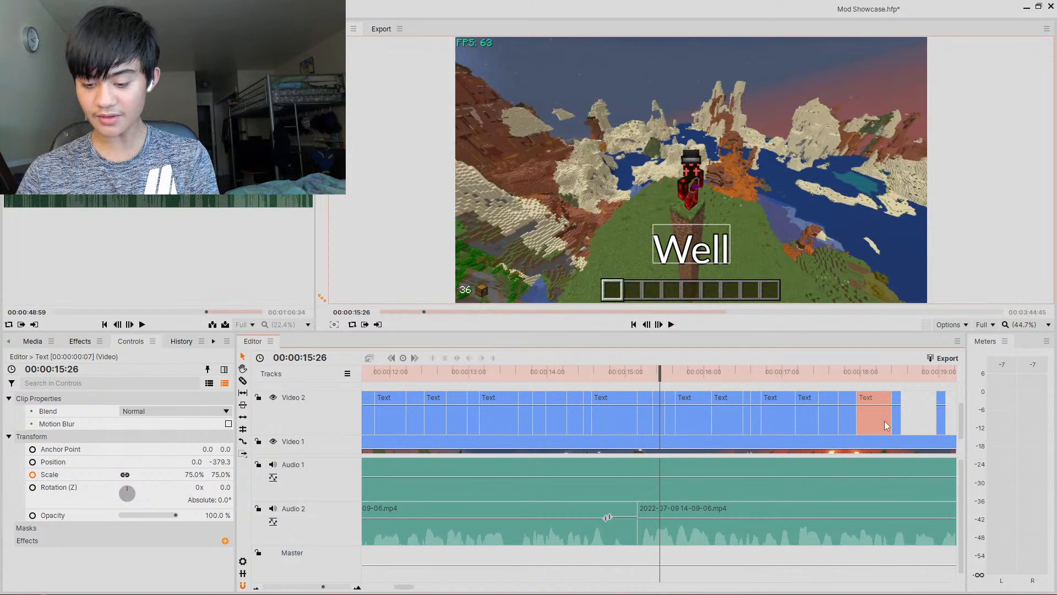
pyautogui.moveTo(904, 400); pyautogui.dragTo(948, 374)
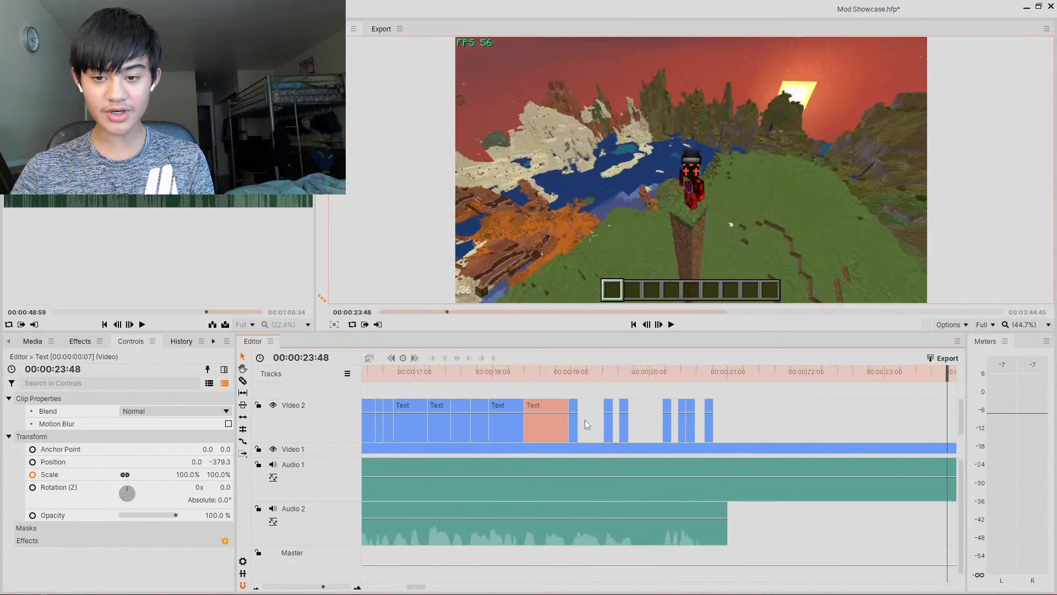
pyautogui.moveTo(586, 414); pyautogui.dragTo(728, 414)
pyautogui.moveTo(322, 587); pyautogui.dragTo(317, 587)
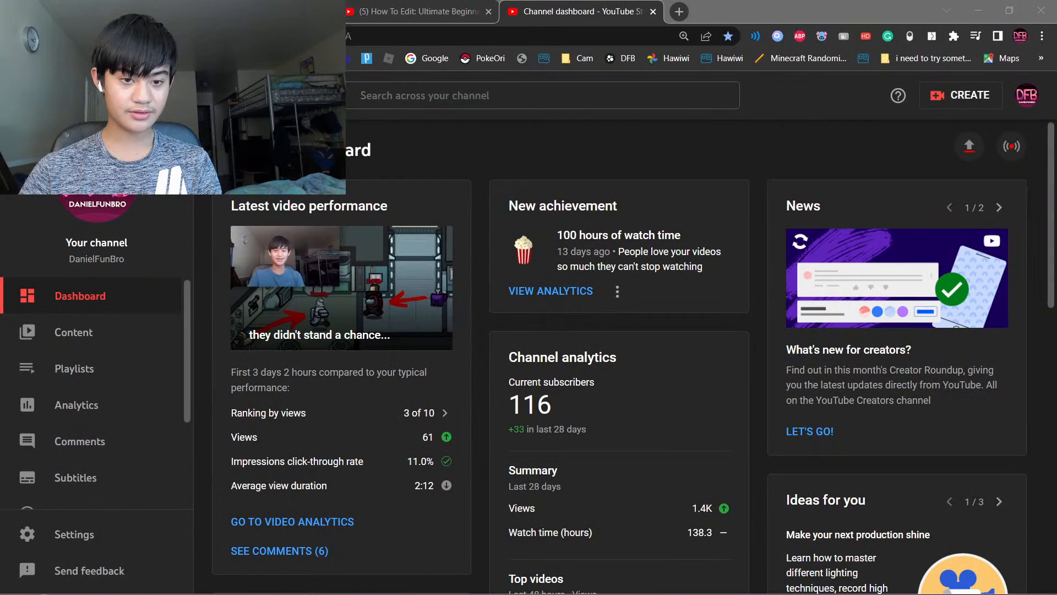
# - Switch to YouTube Studio and examine the latest video's performance figures on the channel dashboard
pyautogui.click(481, 553)
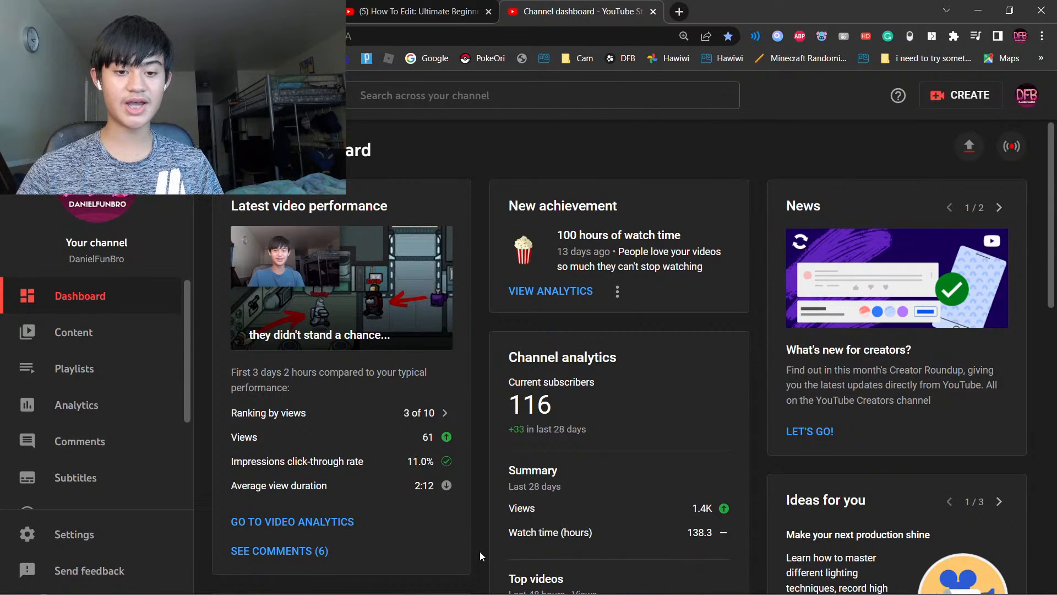
pyautogui.moveTo(430, 423)
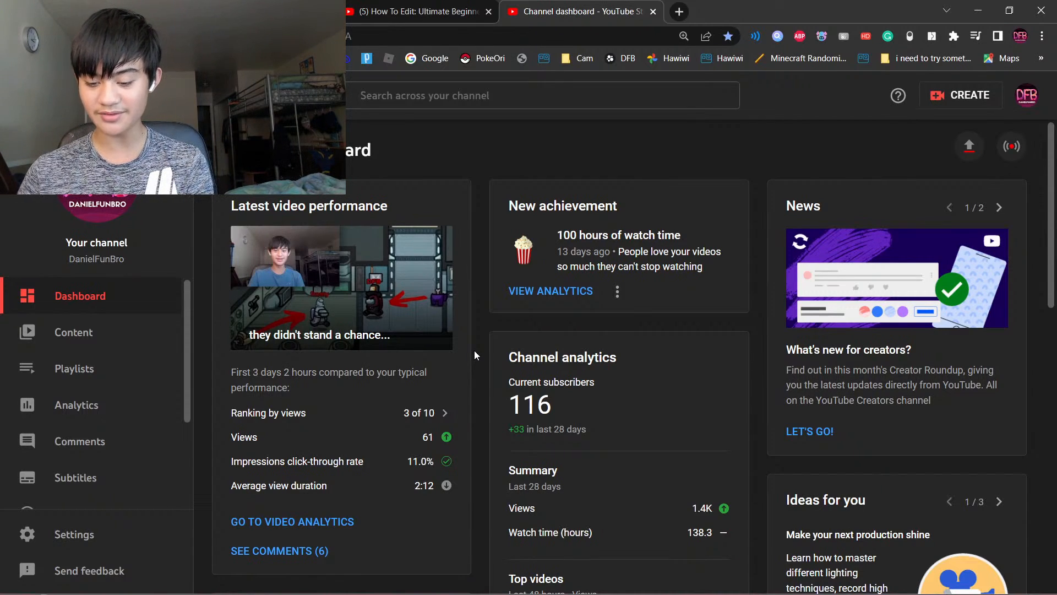
pyautogui.moveTo(428, 414)
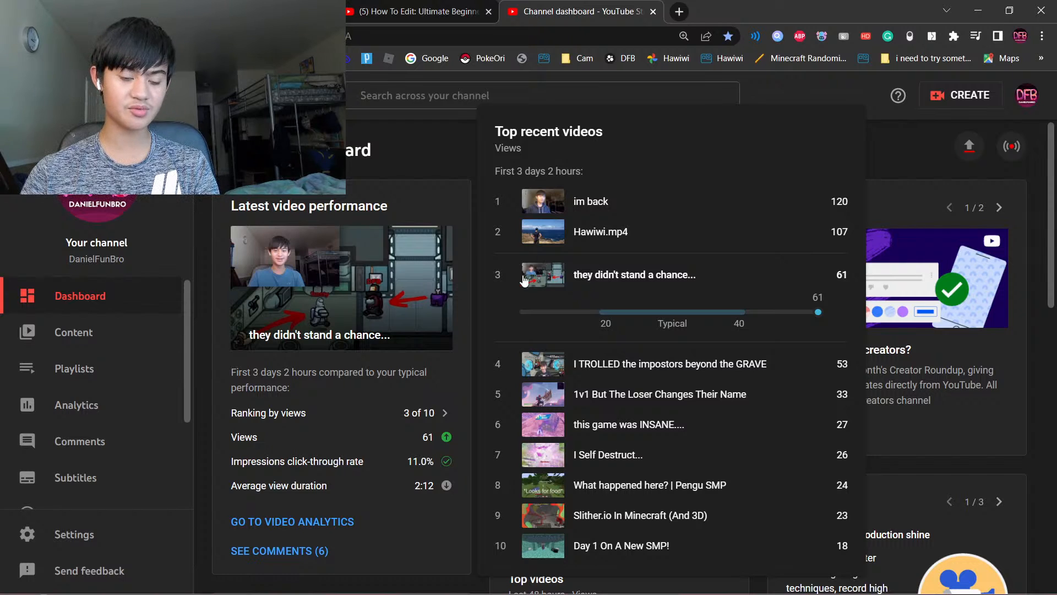
pyautogui.moveTo(424, 468)
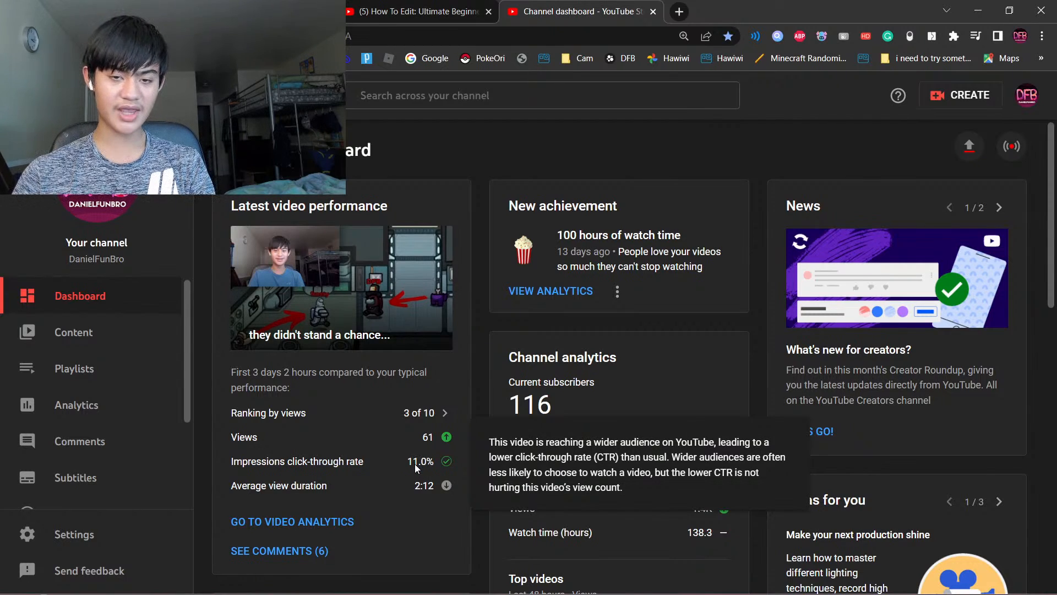
pyautogui.moveTo(421, 489)
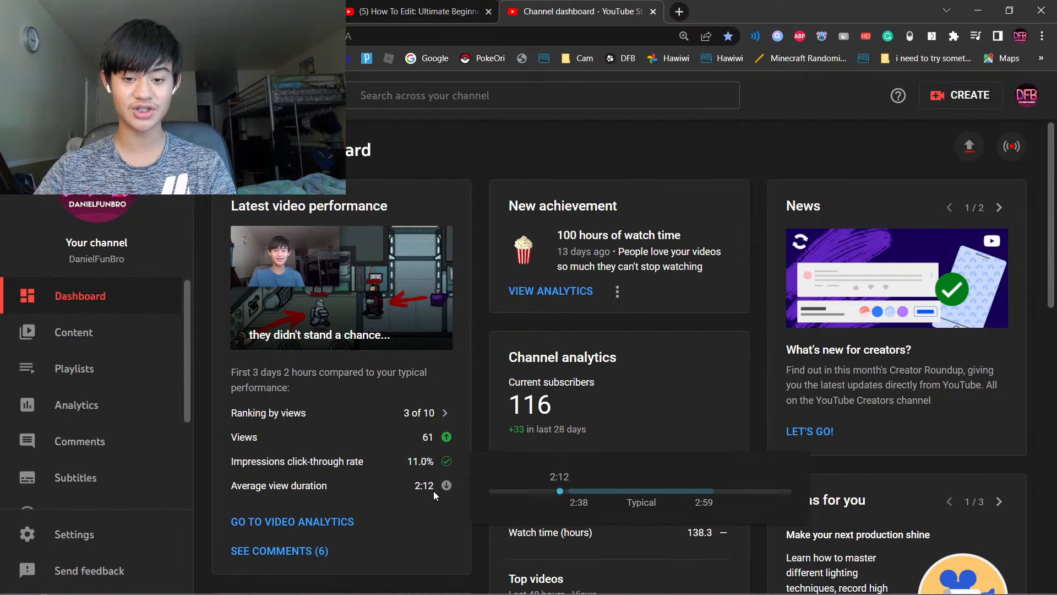
# - Switch back to HitFilm Express and return the playhead to the start of the timeline
pyautogui.hotkey('alt', 'Tab')
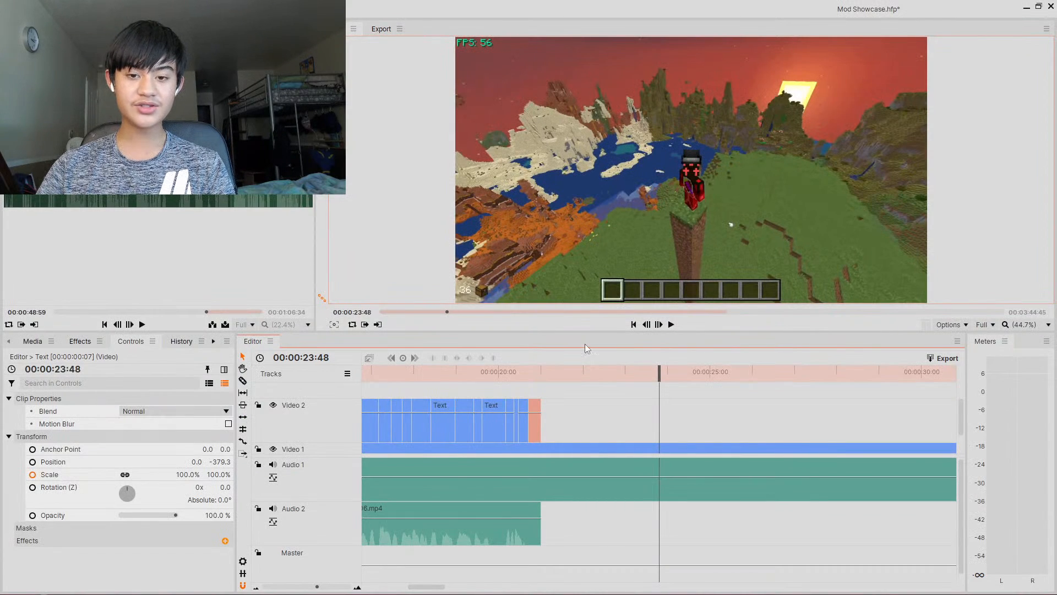
pyautogui.moveTo(634, 370); pyautogui.dragTo(189, 401)
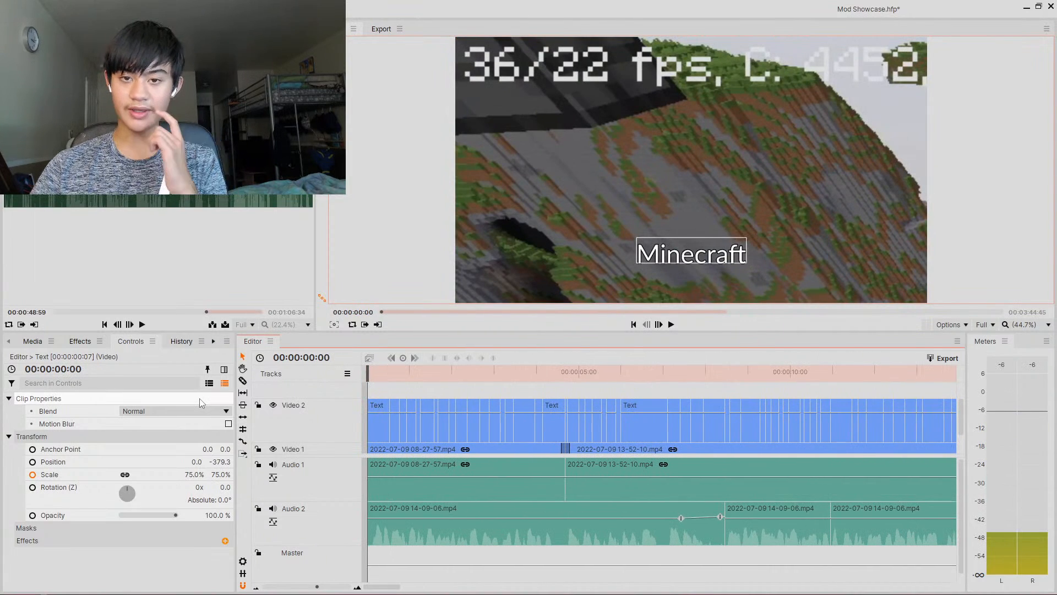
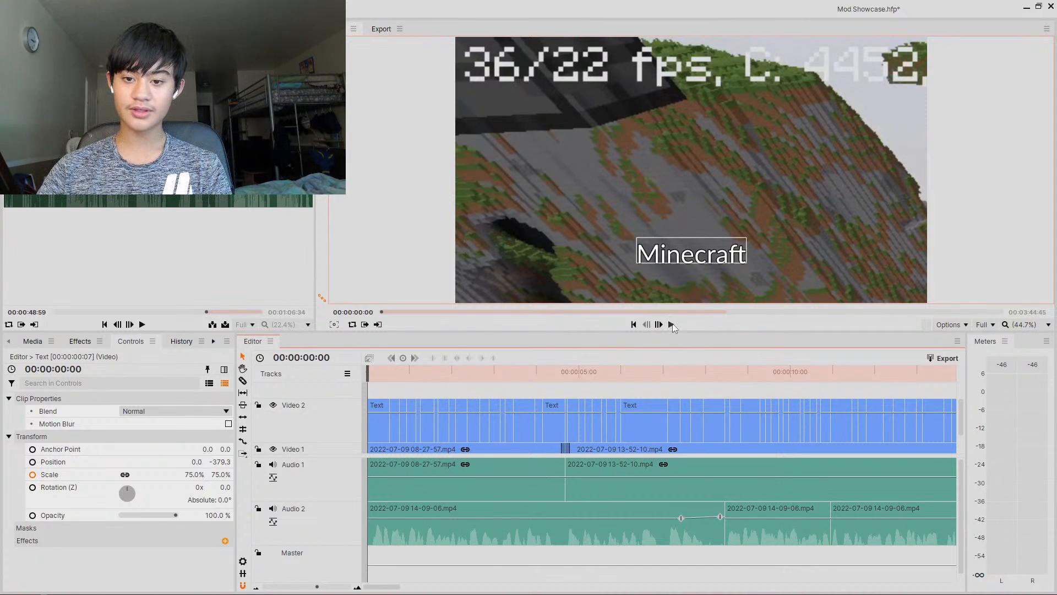
# - Play back the captioned section in the viewer and scrub the playhead back to about 18 s
pyautogui.click(672, 324)
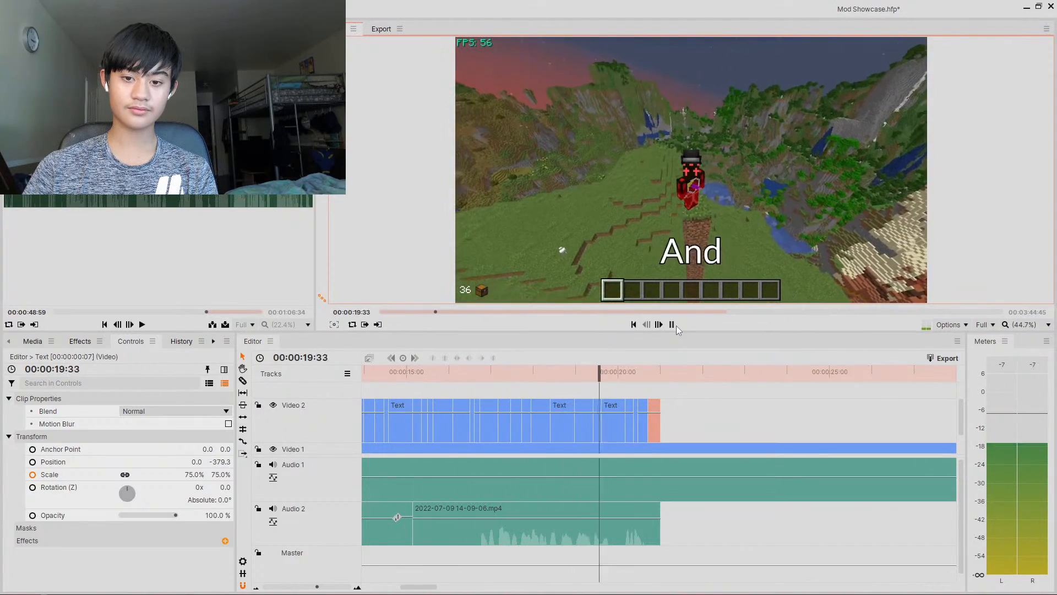
pyautogui.click(672, 325)
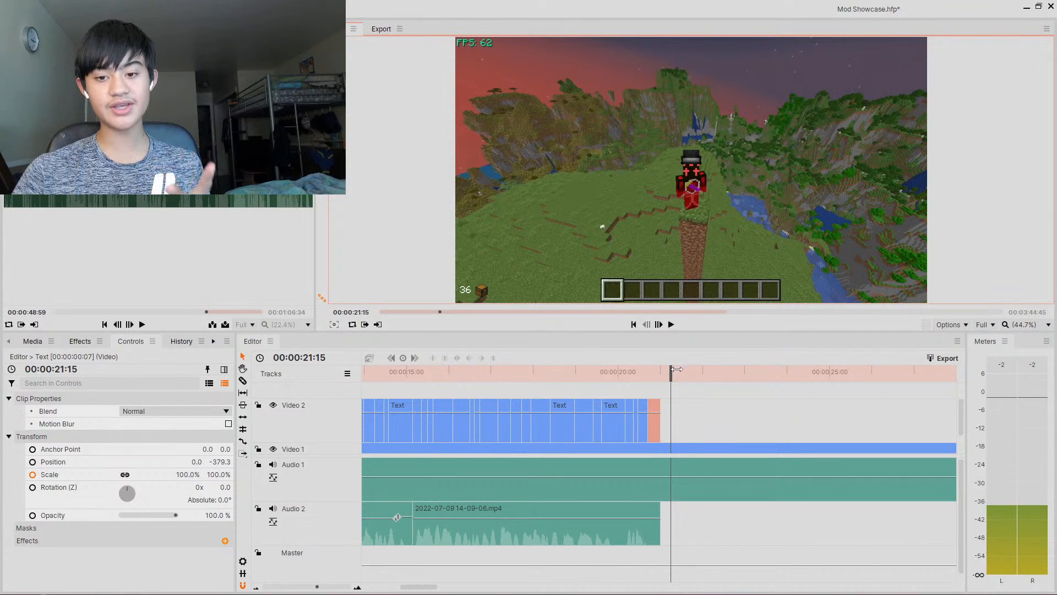
pyautogui.moveTo(677, 366); pyautogui.dragTo(532, 355)
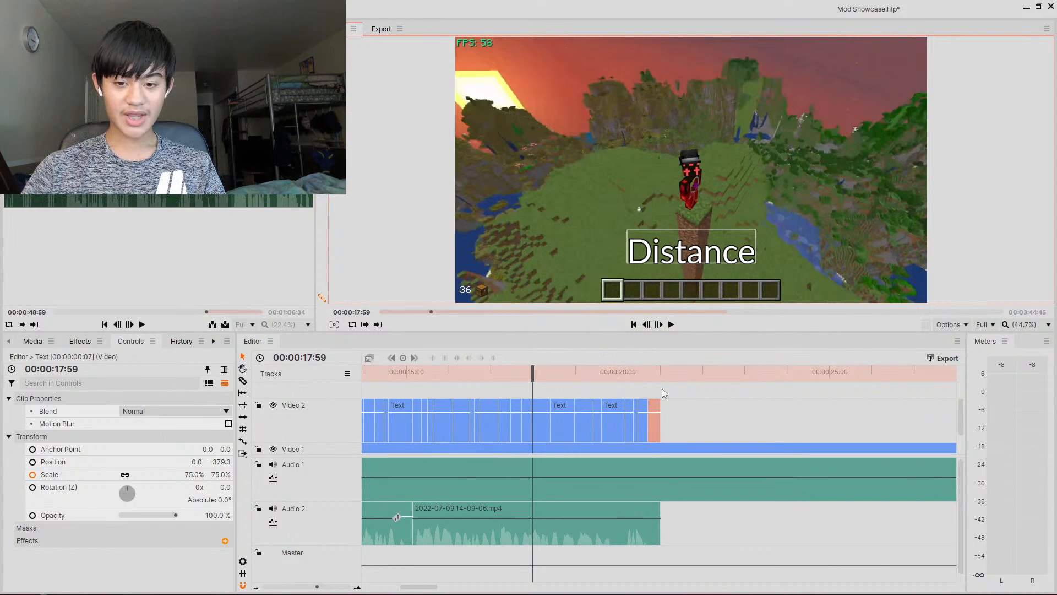
# - Slice the Video 1 gameplay clip at about 21.4 s and delete the footage after the cut
pyautogui.click(677, 374)
pyautogui.press('Left')
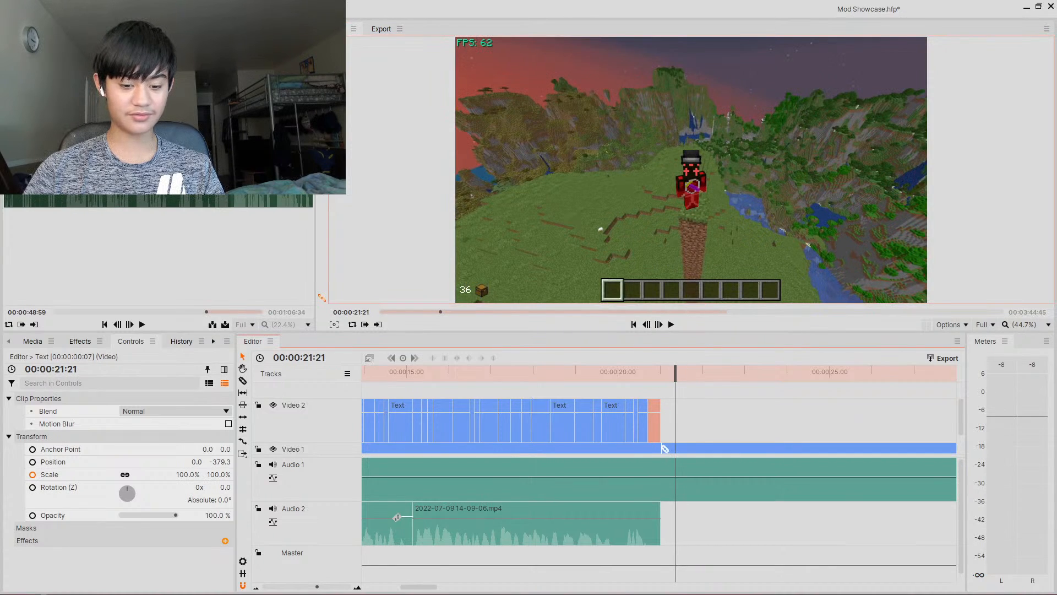
pyautogui.press('c')
pyautogui.click(659, 454)
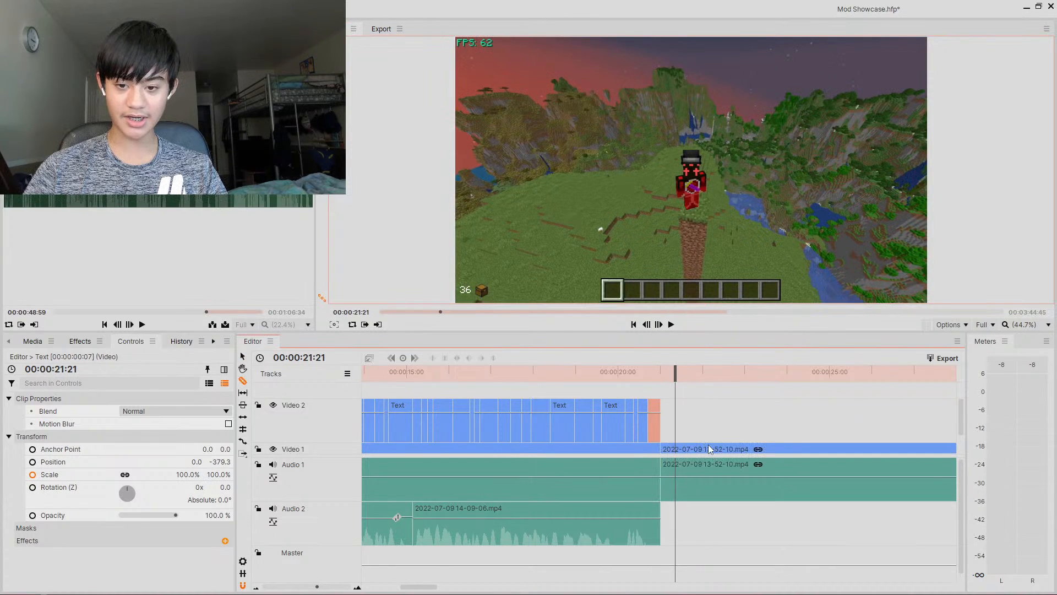
pyautogui.press('v')
pyautogui.click(714, 449)
pyautogui.press('Delete')
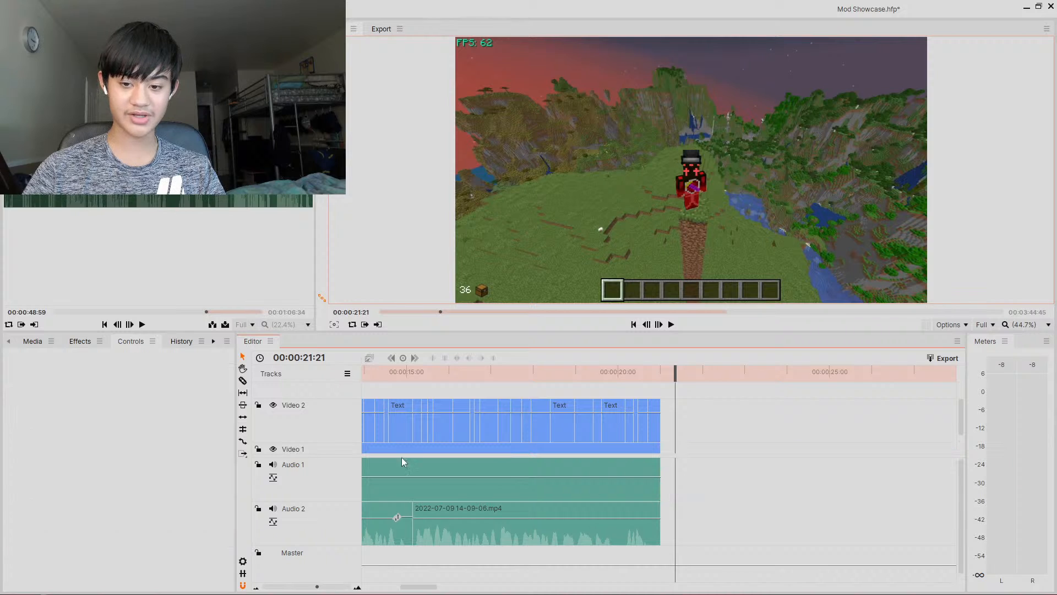
# - Open the media list and load Mod Showcase VOD.mp4 into the trimmer
pyautogui.click(32, 341)
pyautogui.moveTo(113, 537); pyautogui.dragTo(116, 498)
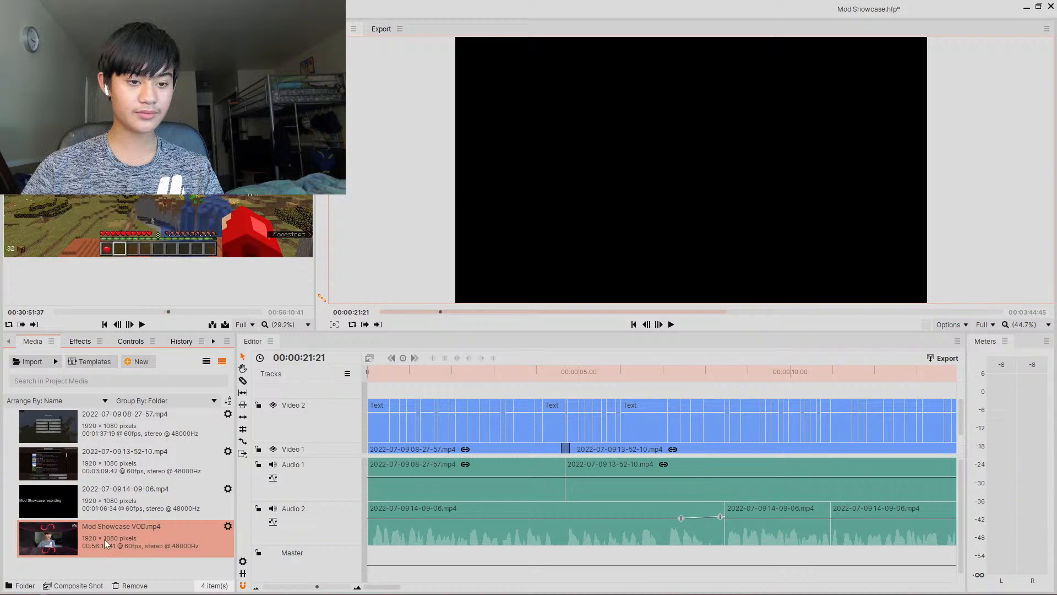
pyautogui.moveTo(104, 539); pyautogui.dragTo(329, 467)
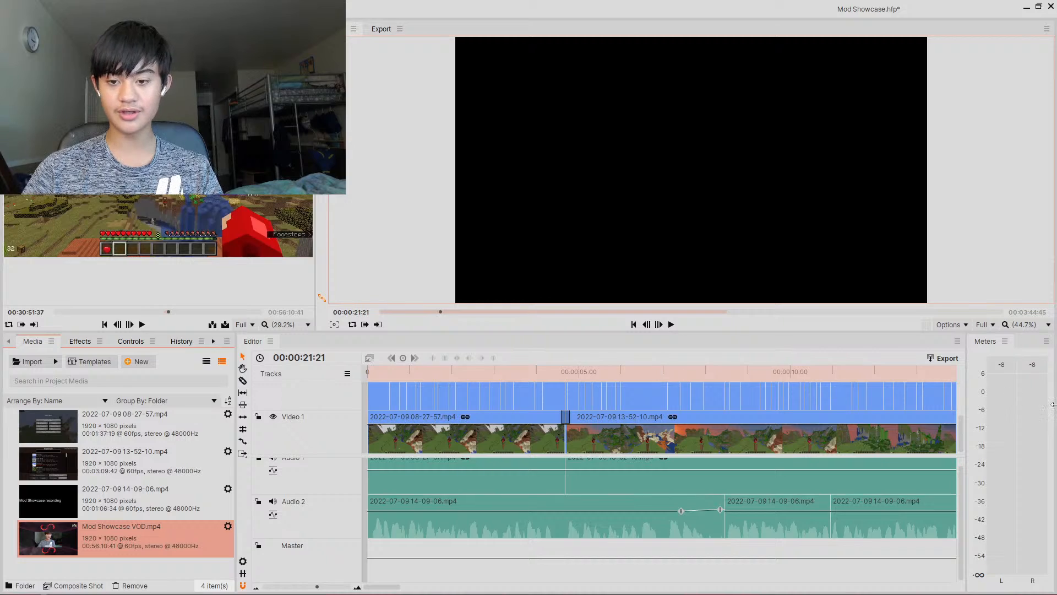
# - Slice the Video 1 clip at about 17.4 s and delete the part after the cut
pyautogui.moveTo(1052, 404); pyautogui.dragTo(506, 375)
pyautogui.press('c')
pyautogui.click(513, 435)
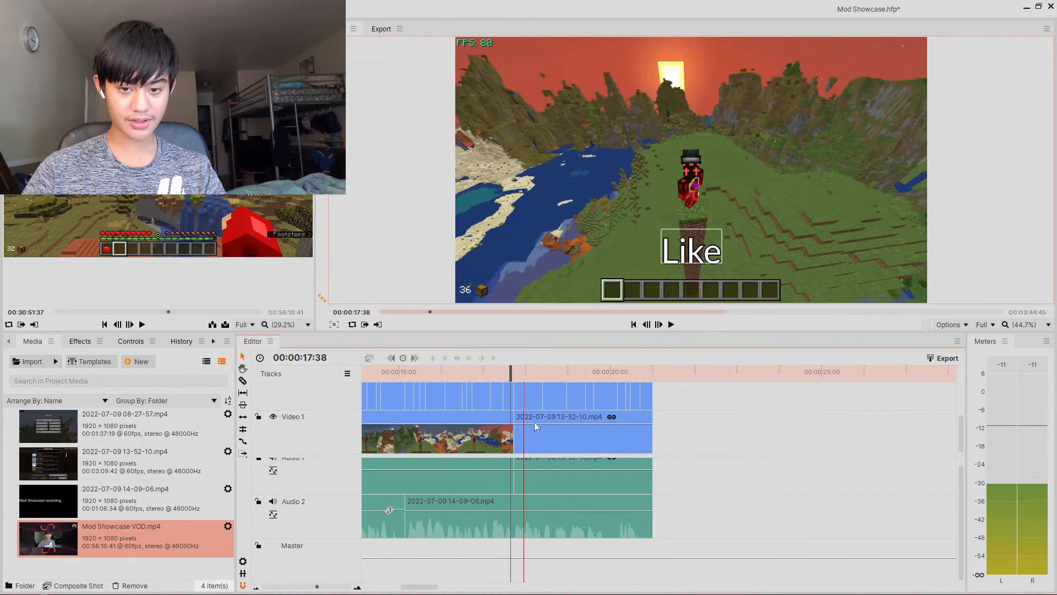
pyautogui.click(534, 422)
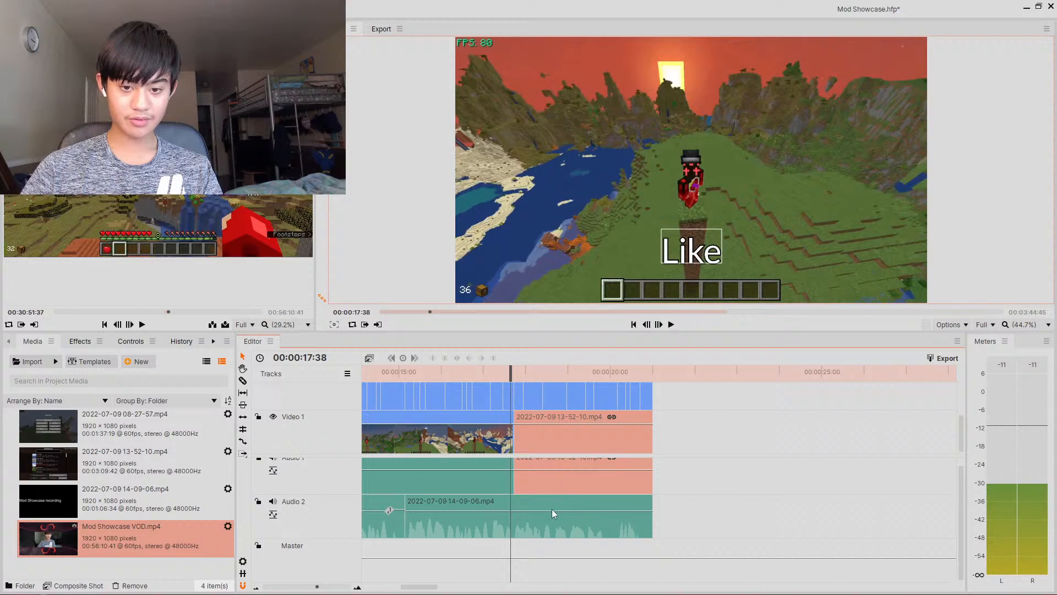
pyautogui.press('Delete')
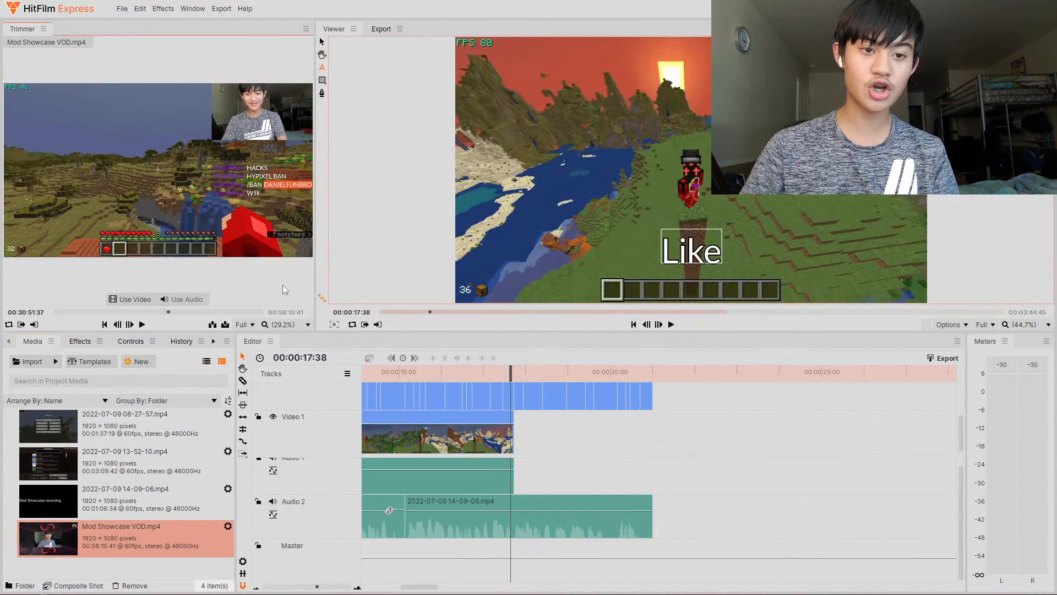
# - Enlarge the trimmer and scrub through the VOD to find the Ender Dragon fight footage around 18:06
pyautogui.moveTo(314, 275); pyautogui.dragTo(597, 257)
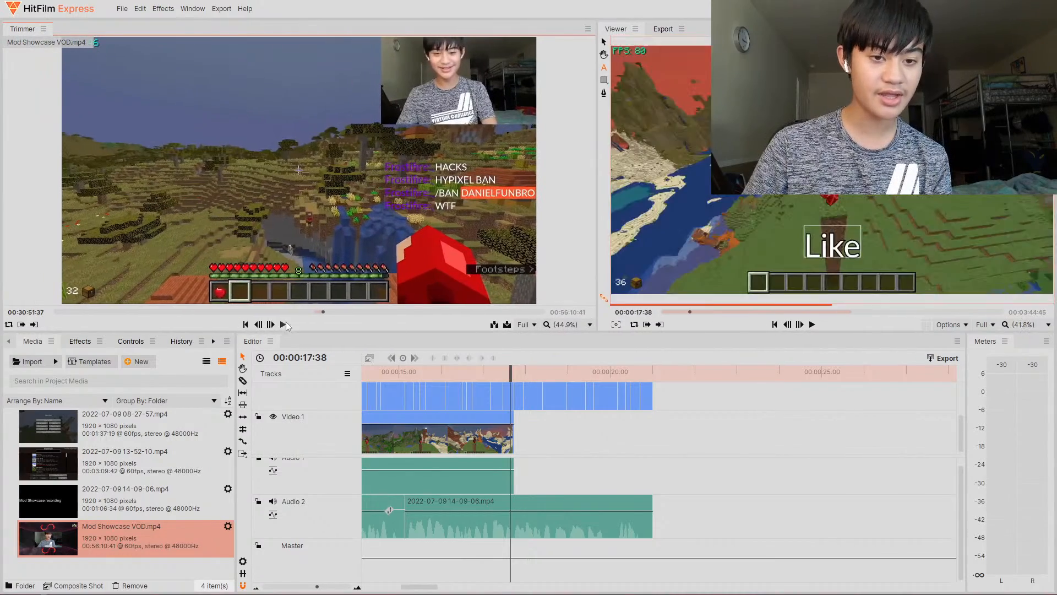
pyautogui.click(209, 312)
pyautogui.moveTo(206, 315)
pyautogui.mouseDown()
pyautogui.moveTo(101, 317)
pyautogui.moveTo(210, 311)
pyautogui.mouseUp()
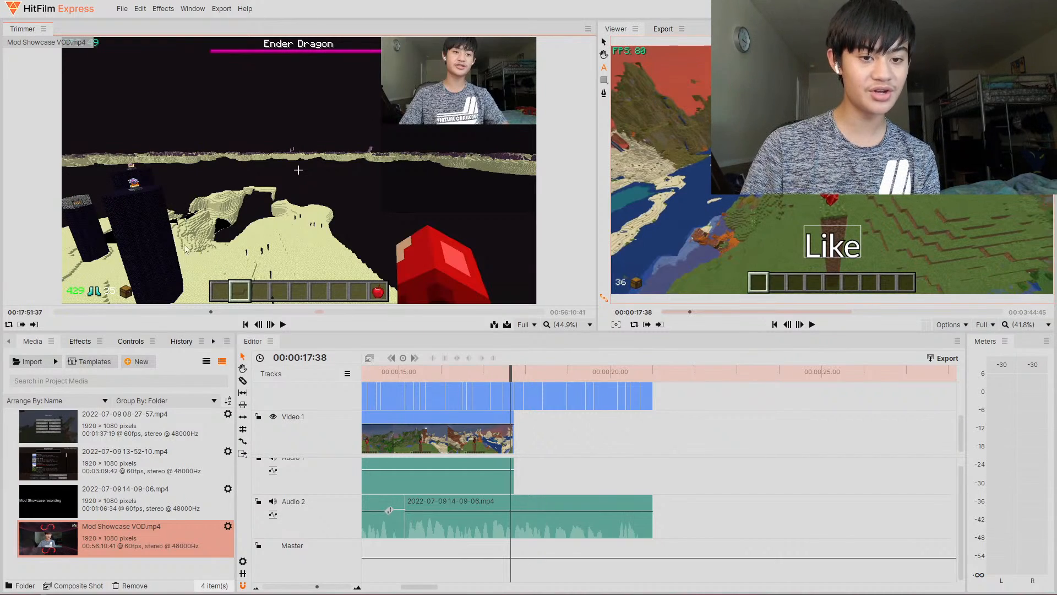
pyautogui.click(209, 312)
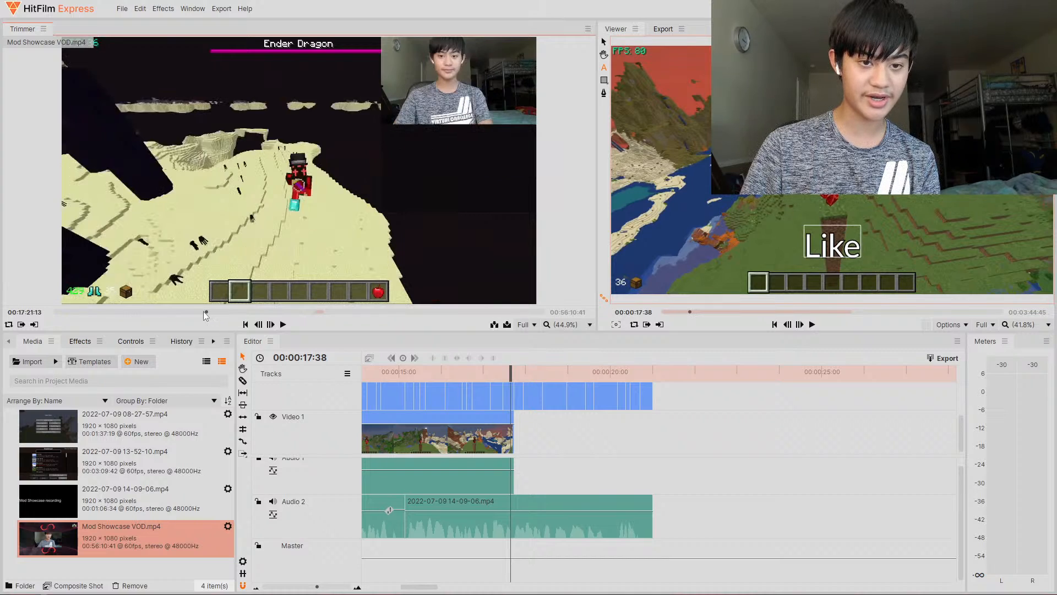
pyautogui.moveTo(209, 312); pyautogui.dragTo(207, 311)
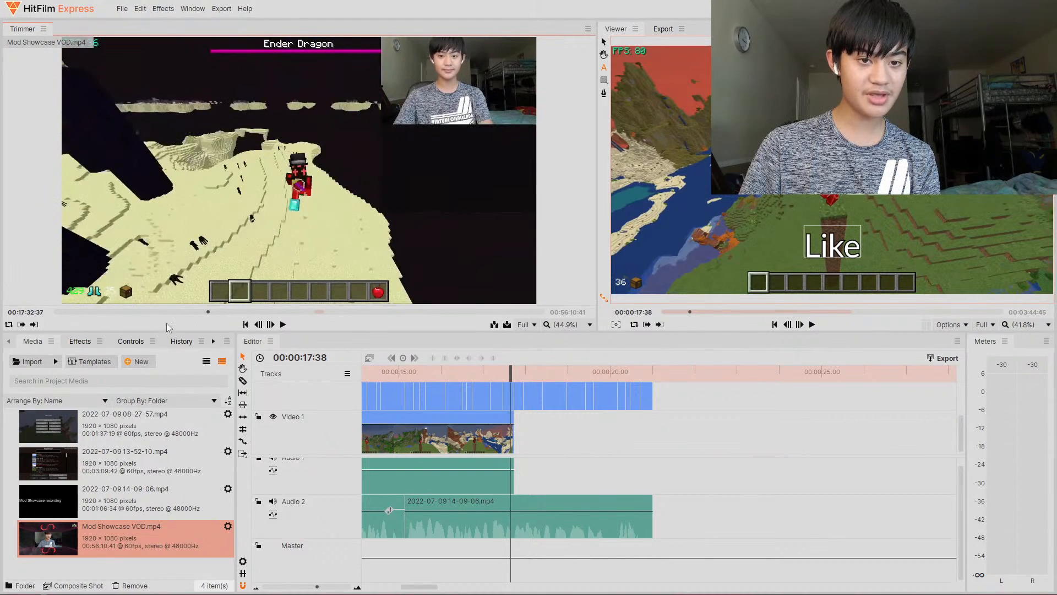
pyautogui.click(22, 325)
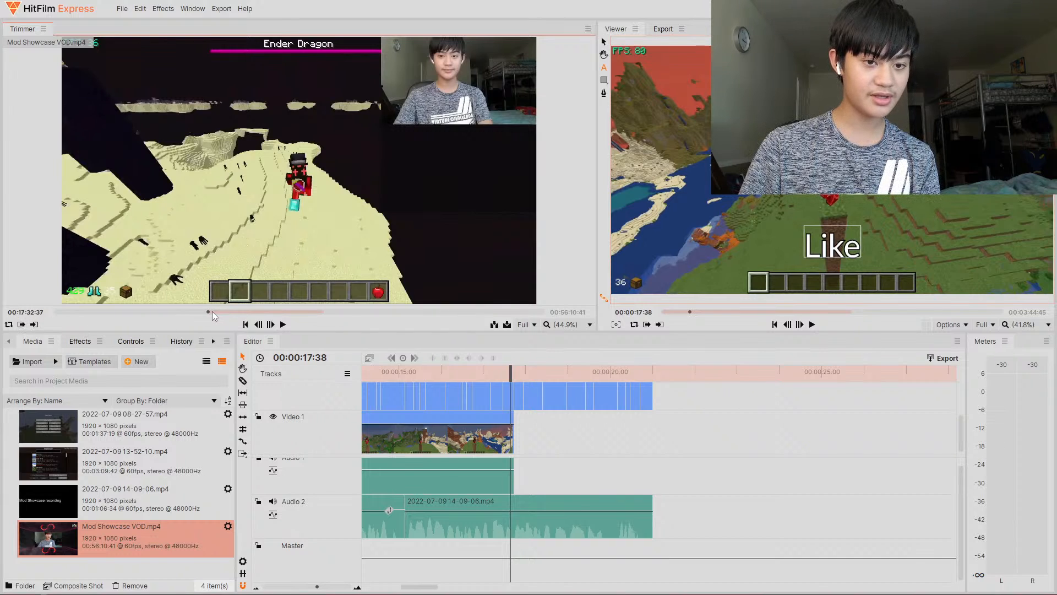
pyautogui.click(212, 311)
pyautogui.click(35, 325)
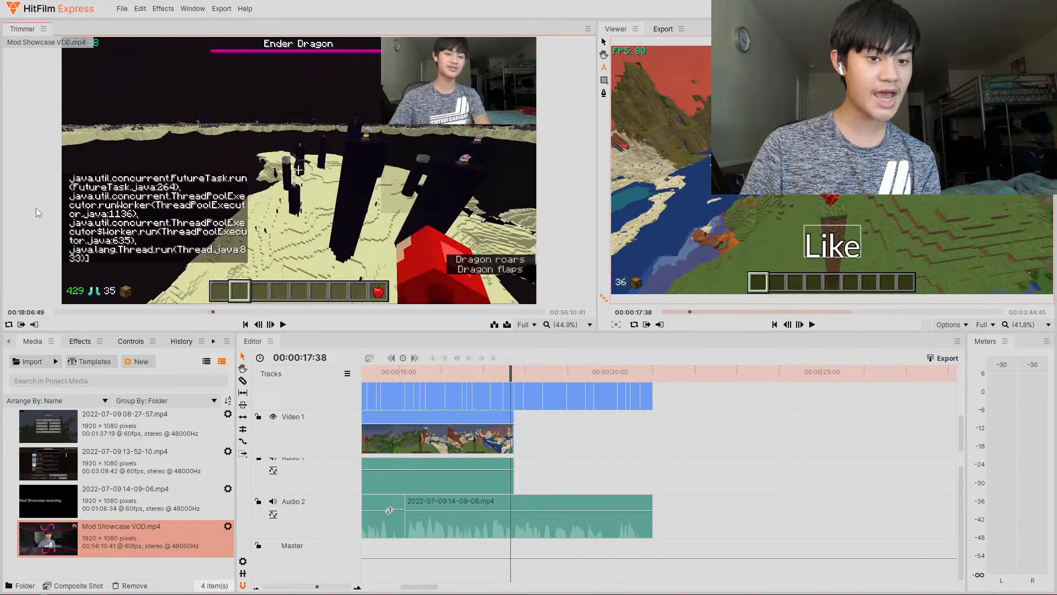
# - Drop the VOD footage onto Video 1 and cut away everything before about 28.4 s
pyautogui.moveTo(156, 186); pyautogui.dragTo(723, 392)
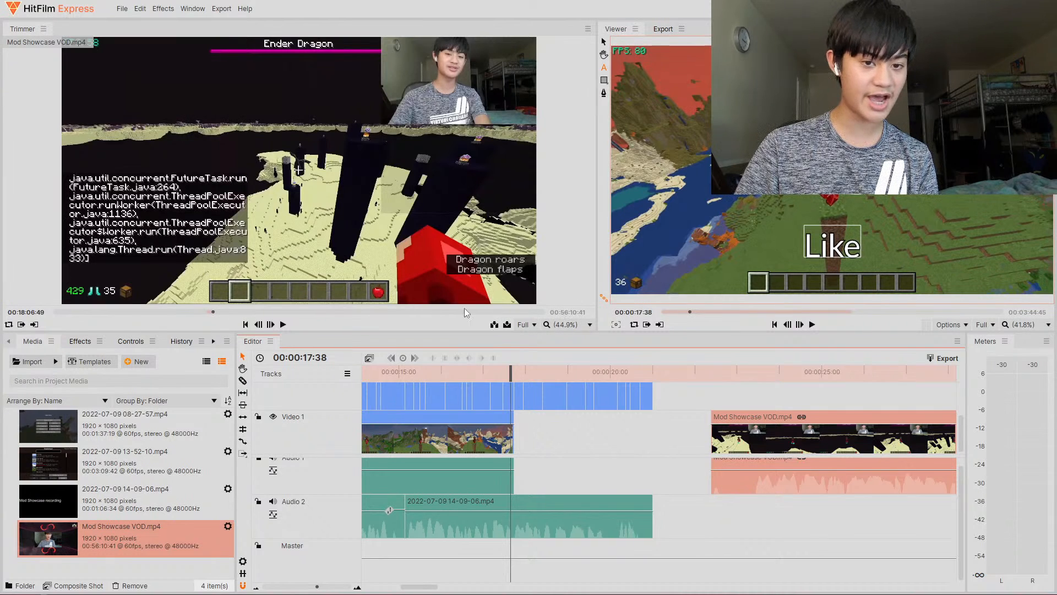
pyautogui.moveTo(738, 374); pyautogui.dragTo(641, 365)
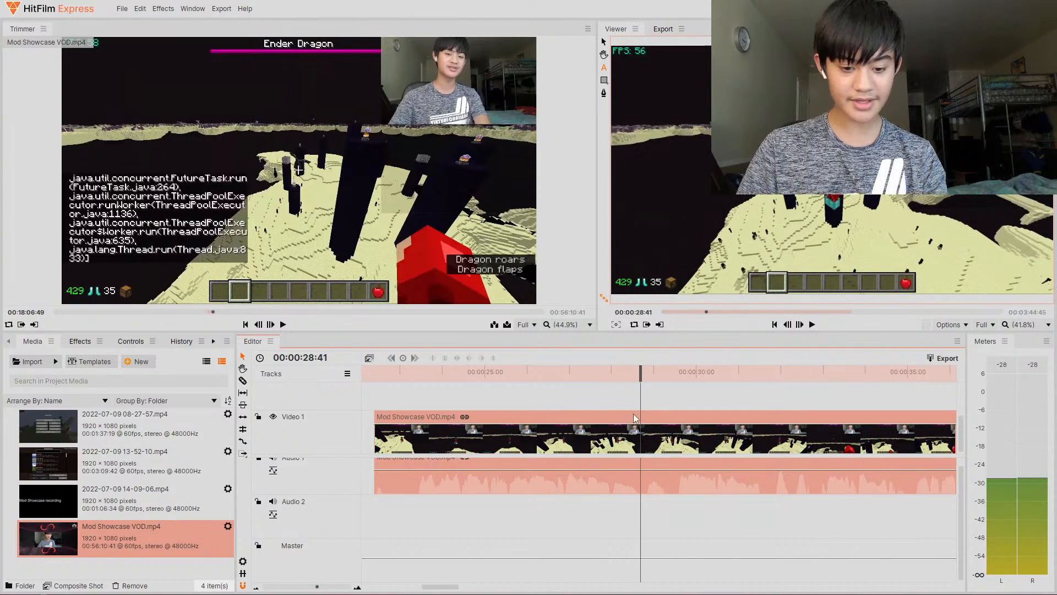
pyautogui.press('c')
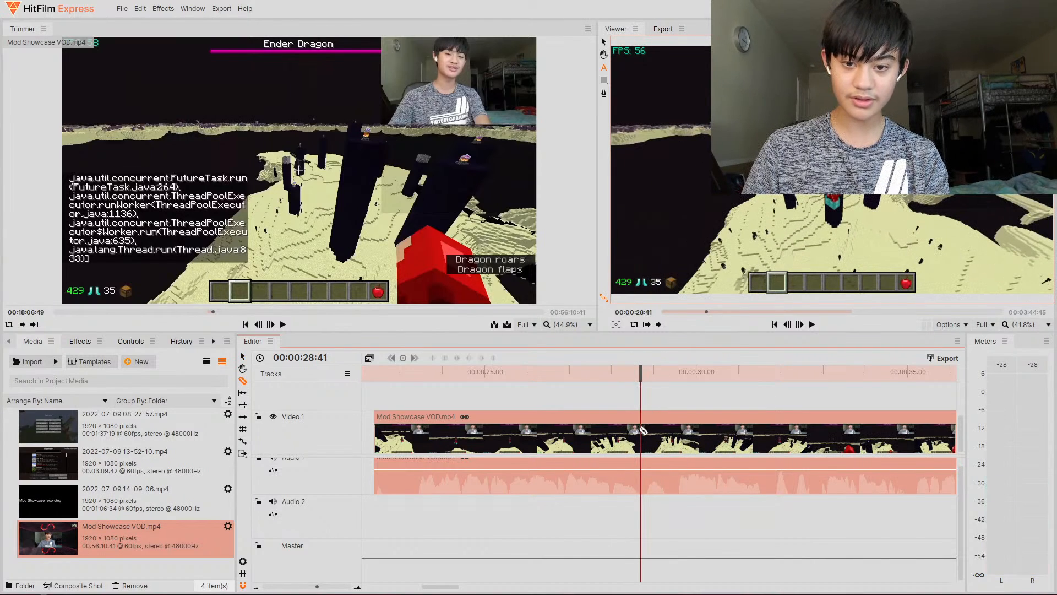
pyautogui.click(640, 427)
pyautogui.press('Delete')
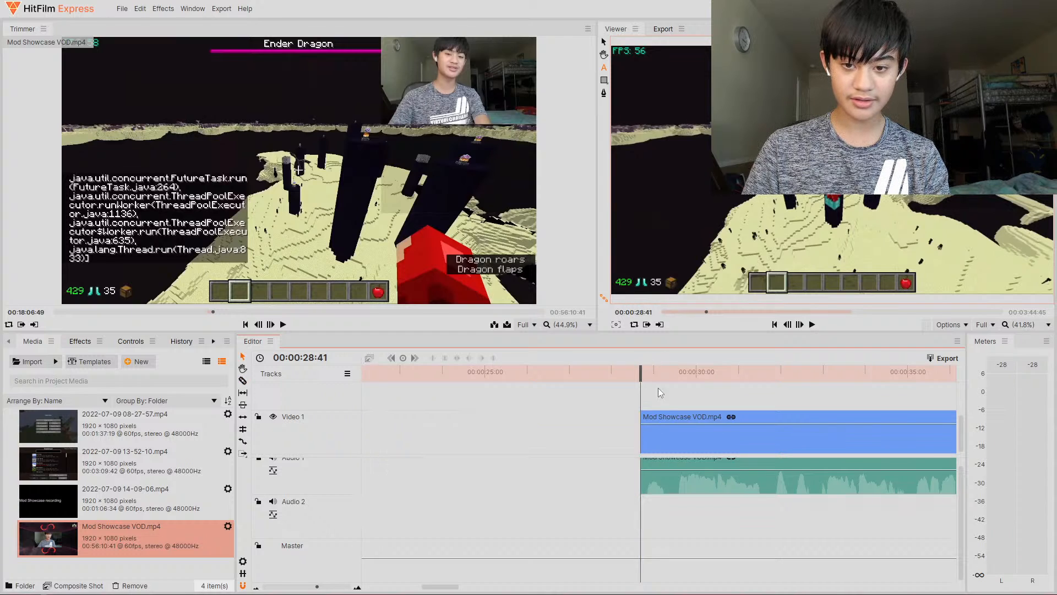
# - Slice the VOD clip about 2 s further on and delete the remainder
pyautogui.press('c')
pyautogui.click(722, 434)
pyautogui.press('v')
pyautogui.click(744, 435)
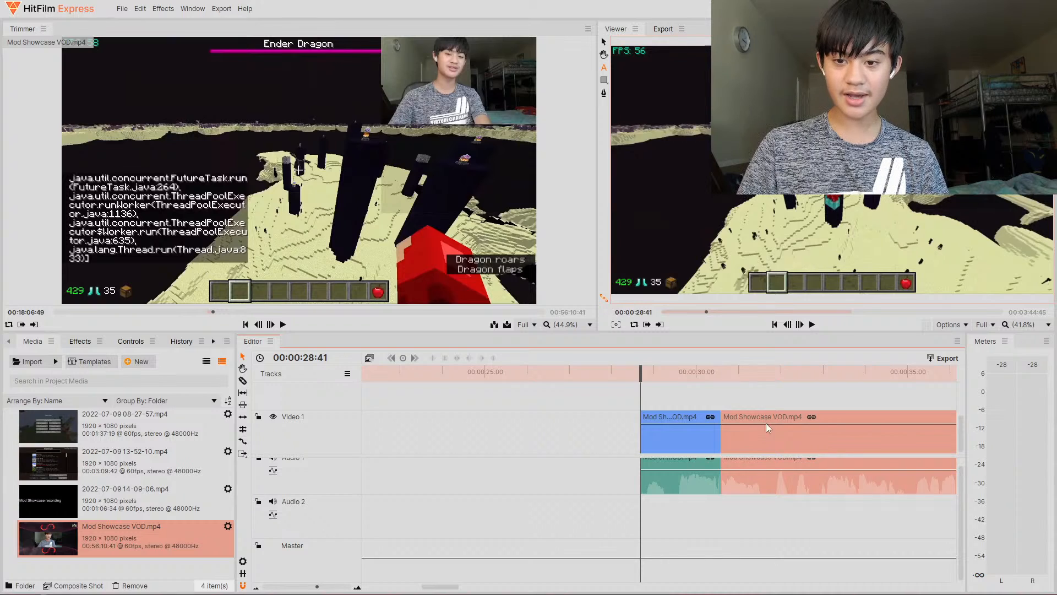
pyautogui.press('Delete')
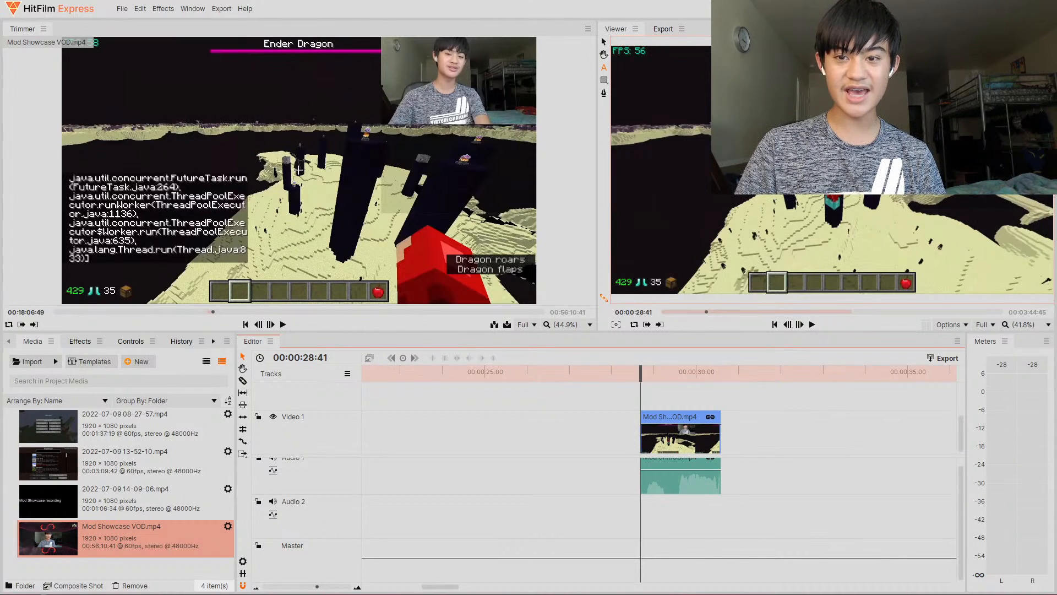
# - Move the short VOD clip to follow the gameplay footage at about 17.7 s on Video 1
pyautogui.moveTo(685, 429); pyautogui.dragTo(851, 428)
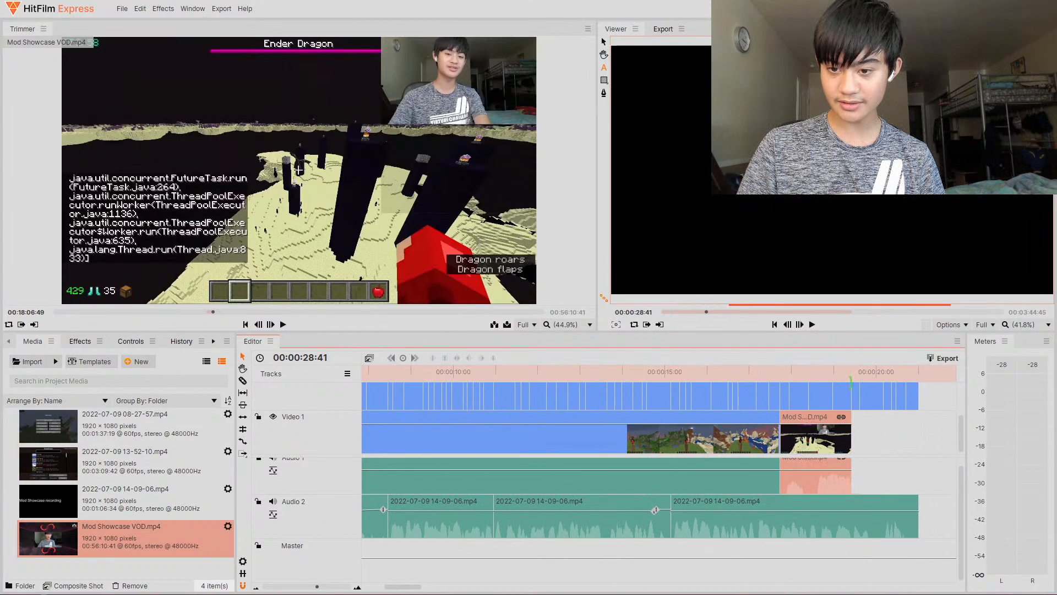
pyautogui.click(838, 377)
pyautogui.moveTo(838, 377); pyautogui.dragTo(807, 382)
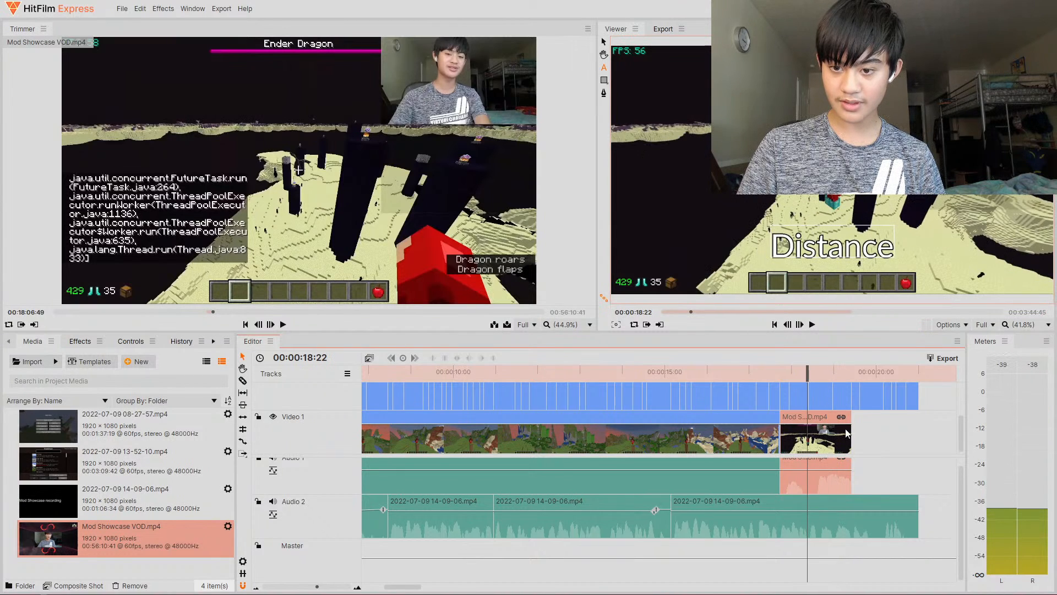
pyautogui.moveTo(814, 435); pyautogui.dragTo(537, 392)
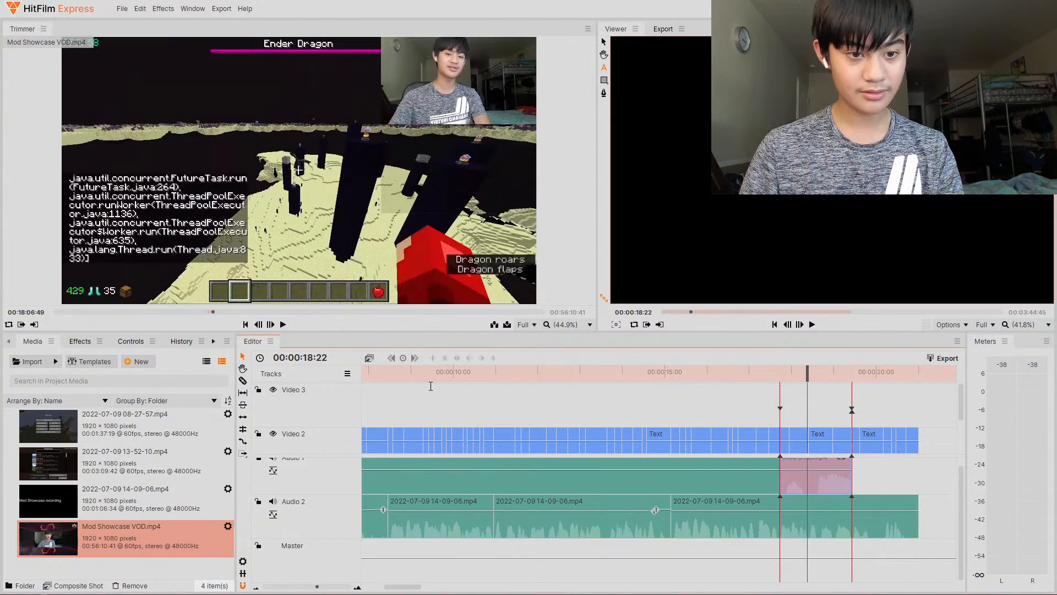
pyautogui.scroll(-3, 514, 440)
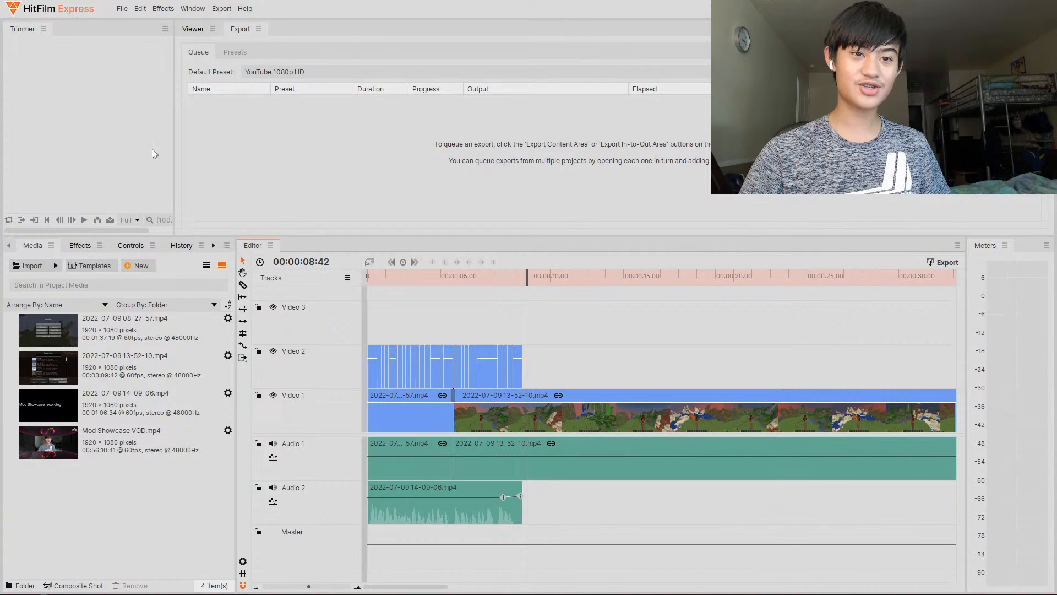
# - Return to the Viewer and scrub the playhead around 17.5 s to check captions against the footage
pyautogui.click(193, 28)
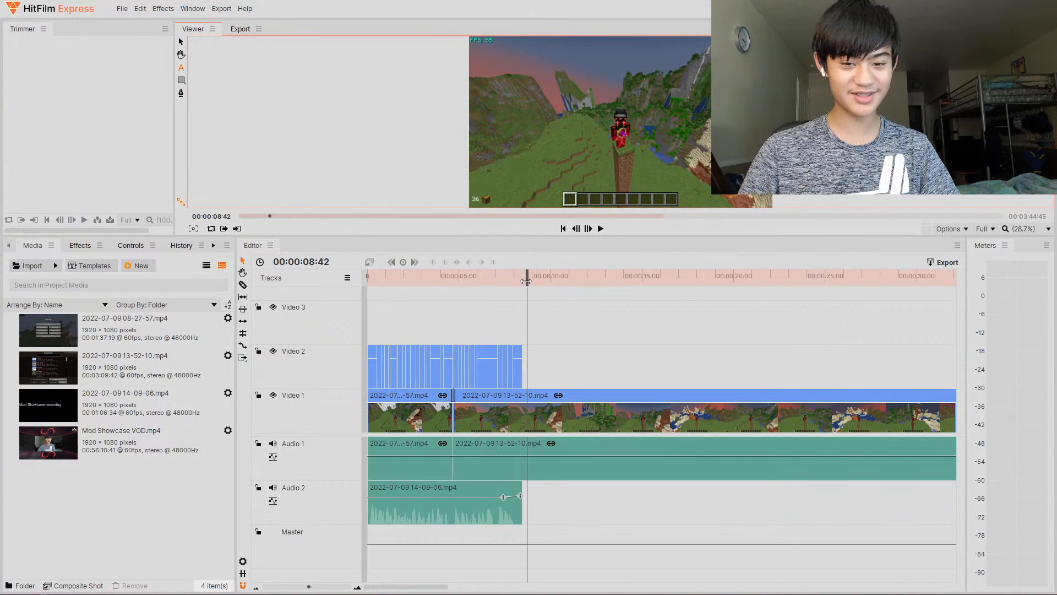
pyautogui.moveTo(526, 281)
pyautogui.mouseDown()
pyautogui.moveTo(500, 289)
pyautogui.moveTo(527, 295)
pyautogui.mouseUp()
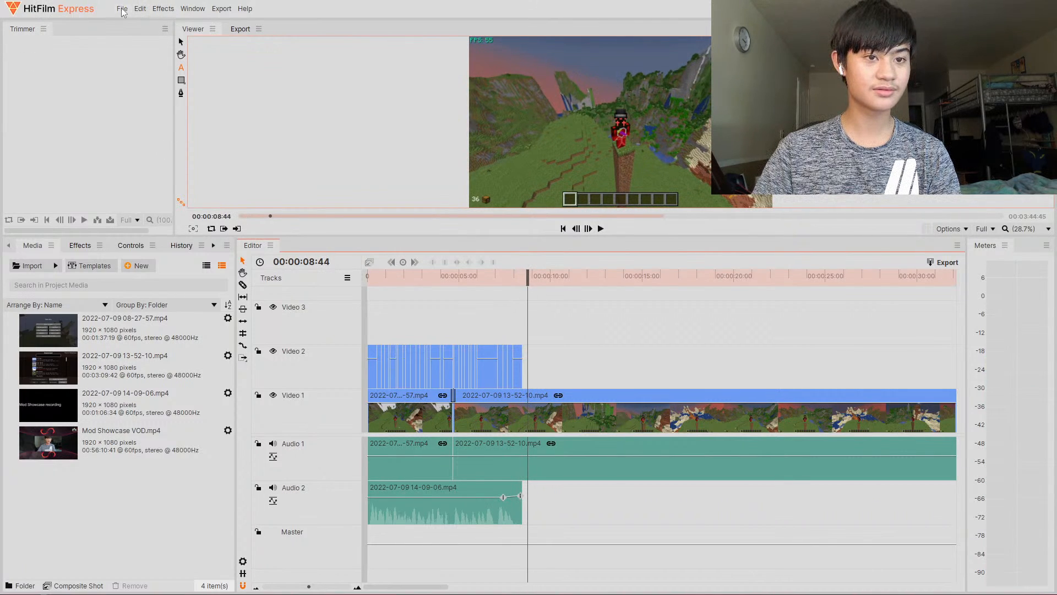
pyautogui.moveTo(532, 275)
pyautogui.mouseDown()
pyautogui.moveTo(544, 280)
pyautogui.moveTo(524, 289)
pyautogui.moveTo(493, 280)
pyautogui.moveTo(530, 280)
pyautogui.mouseUp()
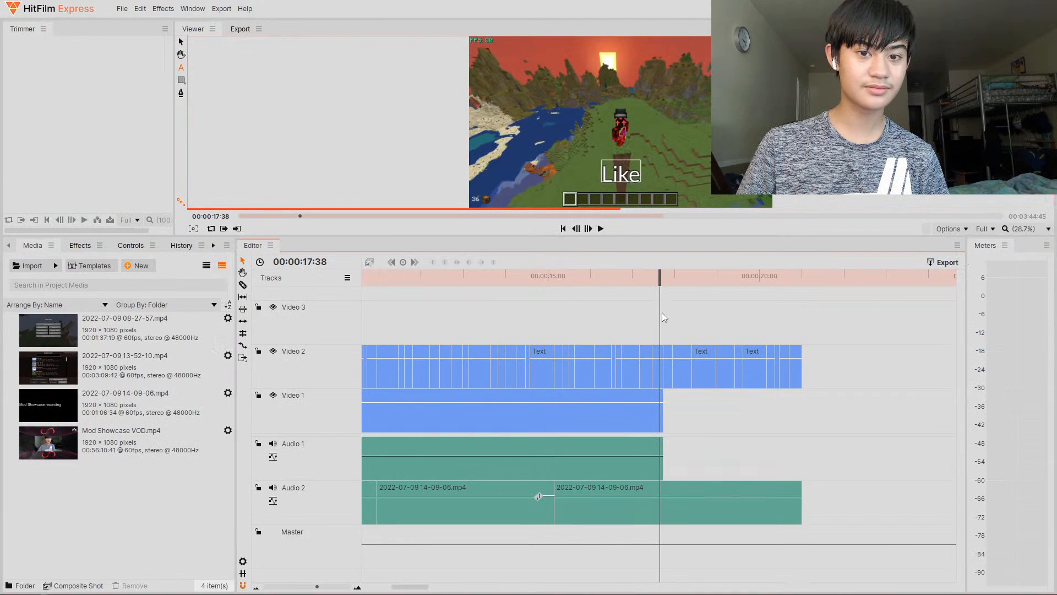
pyautogui.click(670, 282)
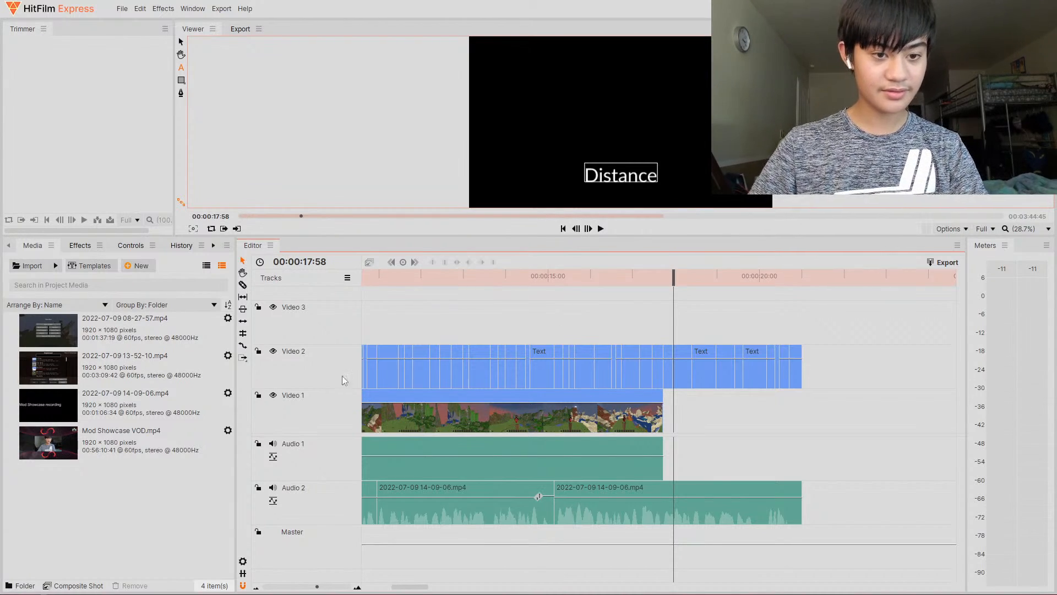
pyautogui.click(667, 275)
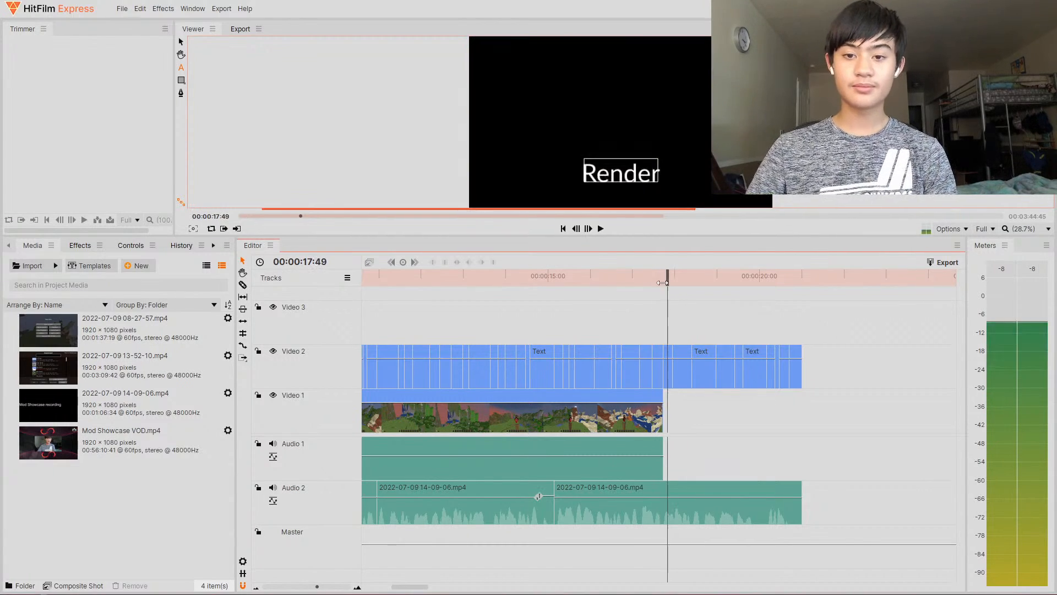
# - Load Mod Showcase VOD.mp4 into the trimmer again
pyautogui.moveTo(317, 587); pyautogui.dragTo(265, 588)
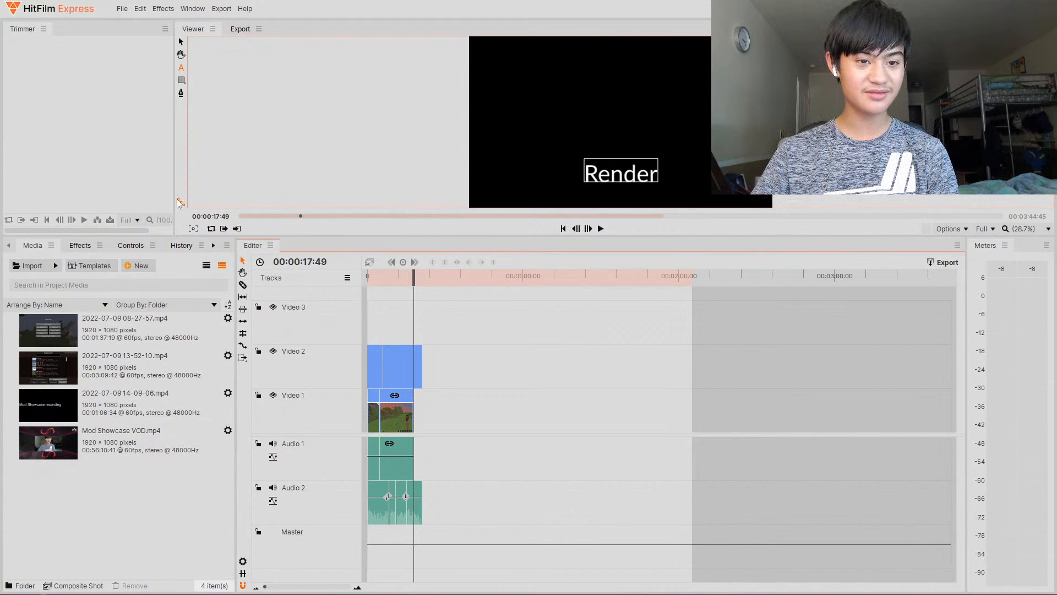
pyautogui.moveTo(303, 587); pyautogui.dragTo(321, 589)
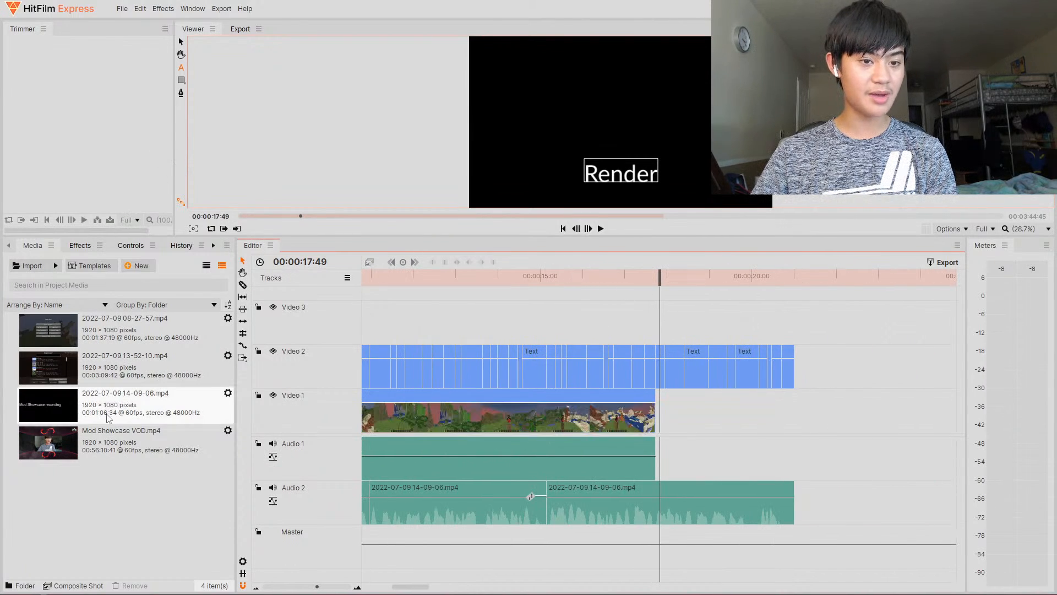
pyautogui.click(121, 439)
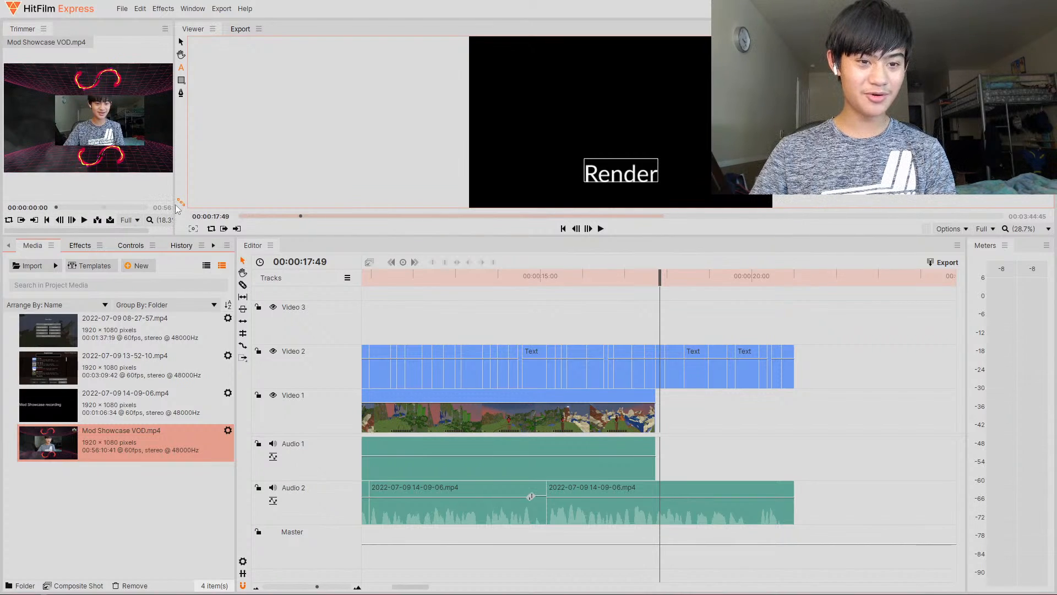
# - Scrub Mod Showcase VOD.mp4 in the trimmer to about 00:19:11 and add it to Video 1 at about 22 s
pyautogui.moveTo(175, 193); pyautogui.dragTo(446, 194)
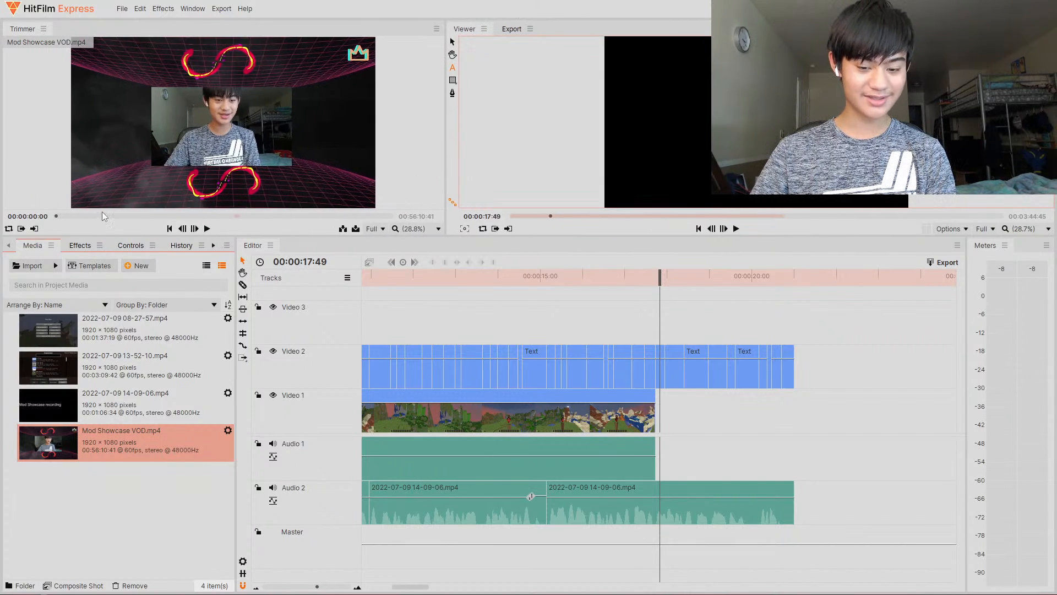
pyautogui.moveTo(102, 215); pyautogui.dragTo(161, 215)
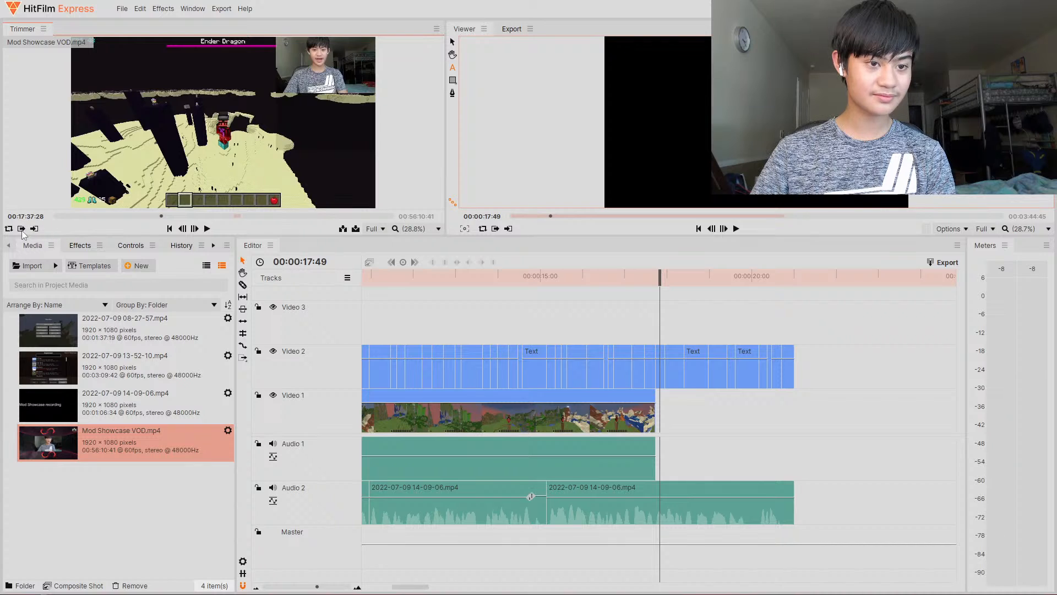
pyautogui.click(170, 216)
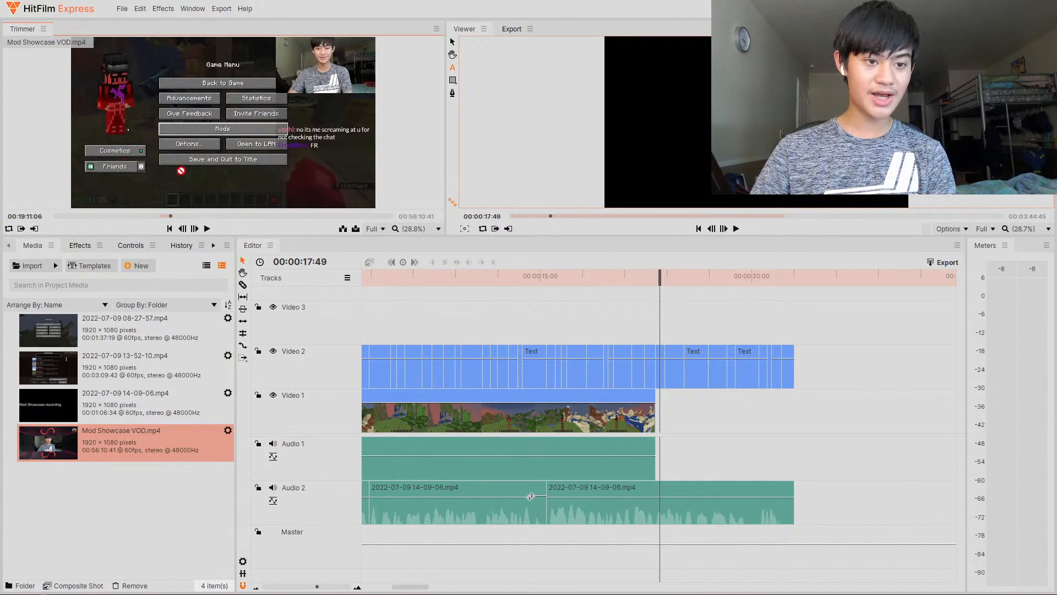
pyautogui.moveTo(181, 170); pyautogui.dragTo(842, 428)
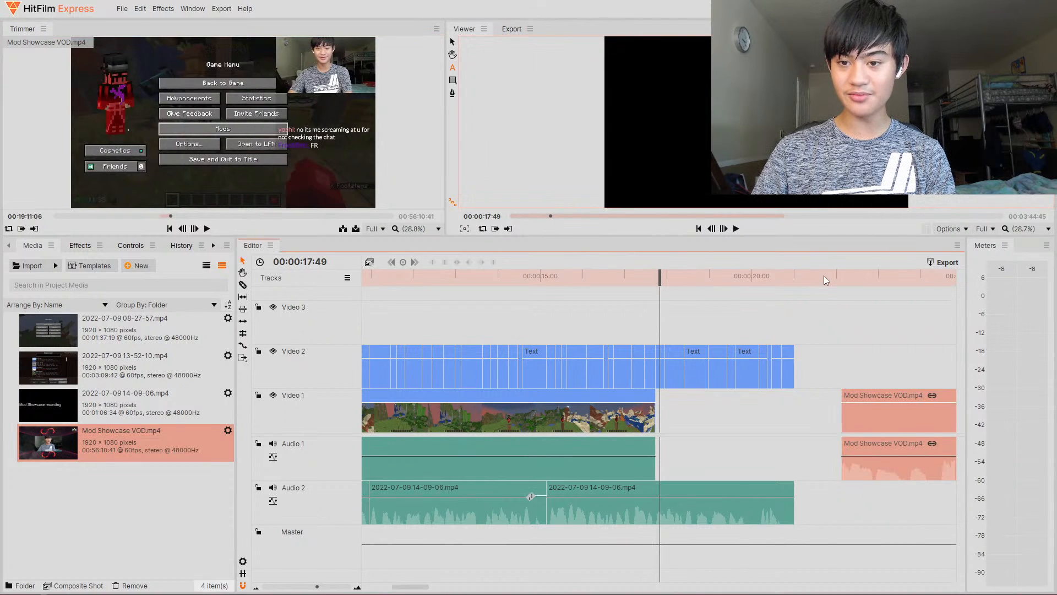
# - Split the new VOD clip a moment after its start and delete the surrounding parts, keeping only a short piece
pyautogui.moveTo(825, 276); pyautogui.dragTo(400, 449)
pyautogui.hotkey('ctrl', 'shift', 'd')
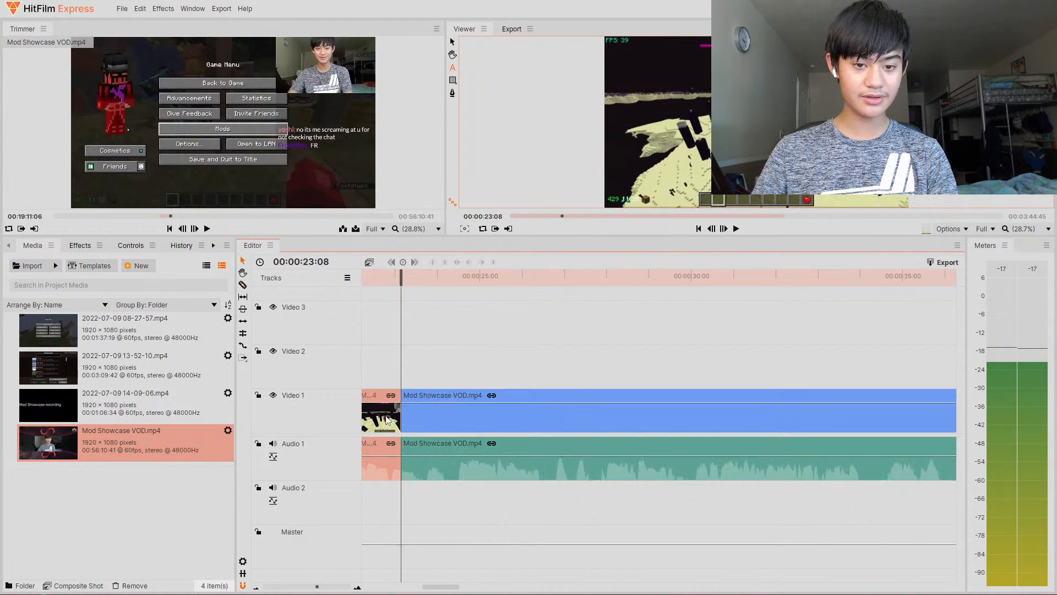
pyautogui.press('Delete')
pyautogui.click(431, 419)
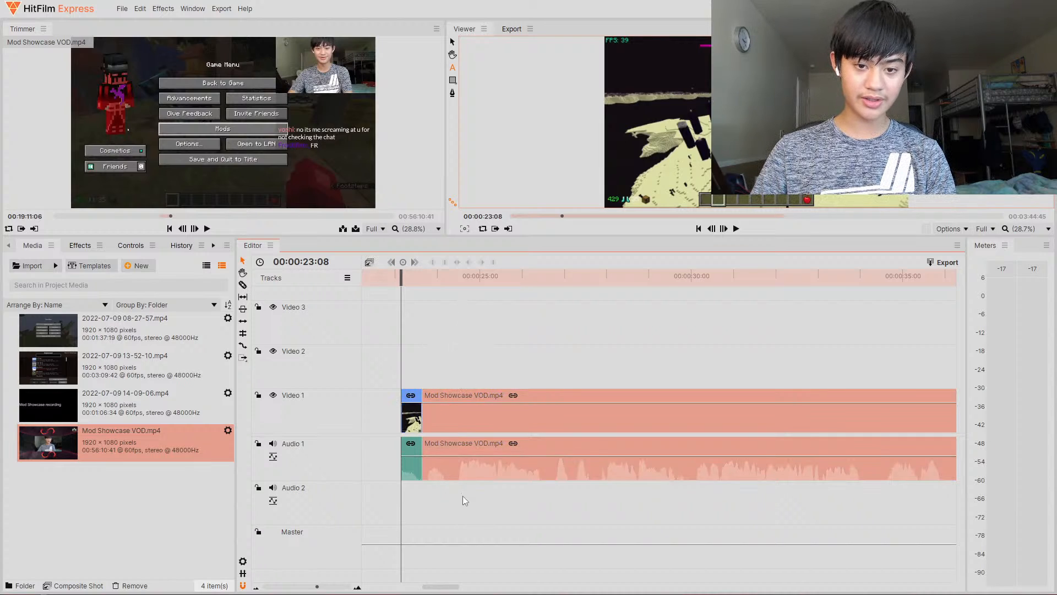
pyautogui.press('Delete')
# - Move the short VOD piece to follow the gameplay footage at about 17.7 s and play back the join
pyautogui.moveTo(413, 419); pyautogui.dragTo(743, 388)
pyautogui.moveTo(710, 281); pyautogui.dragTo(660, 287)
pyautogui.click(735, 230)
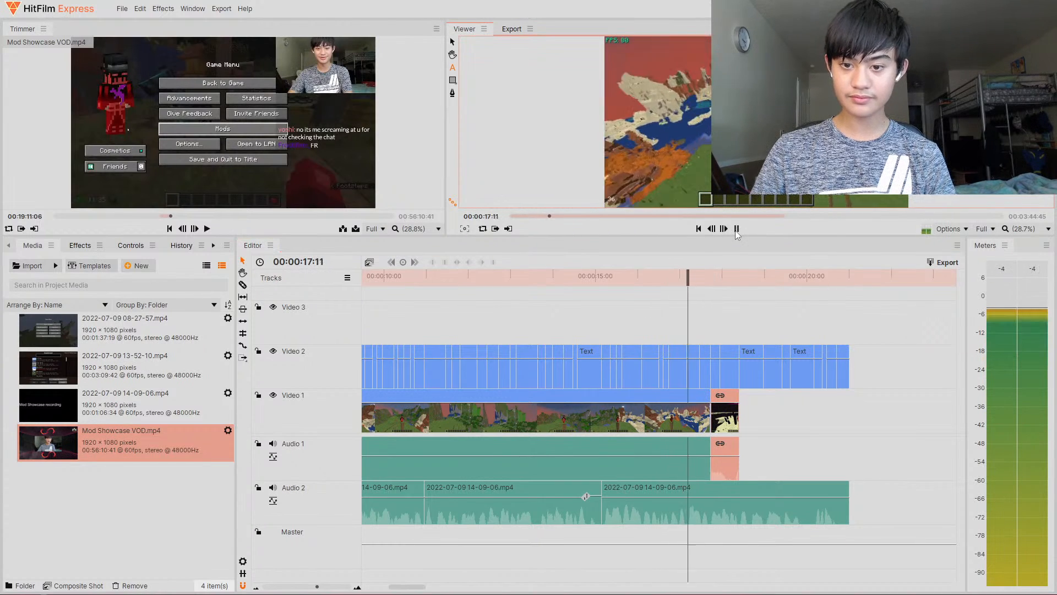
pyautogui.click(737, 229)
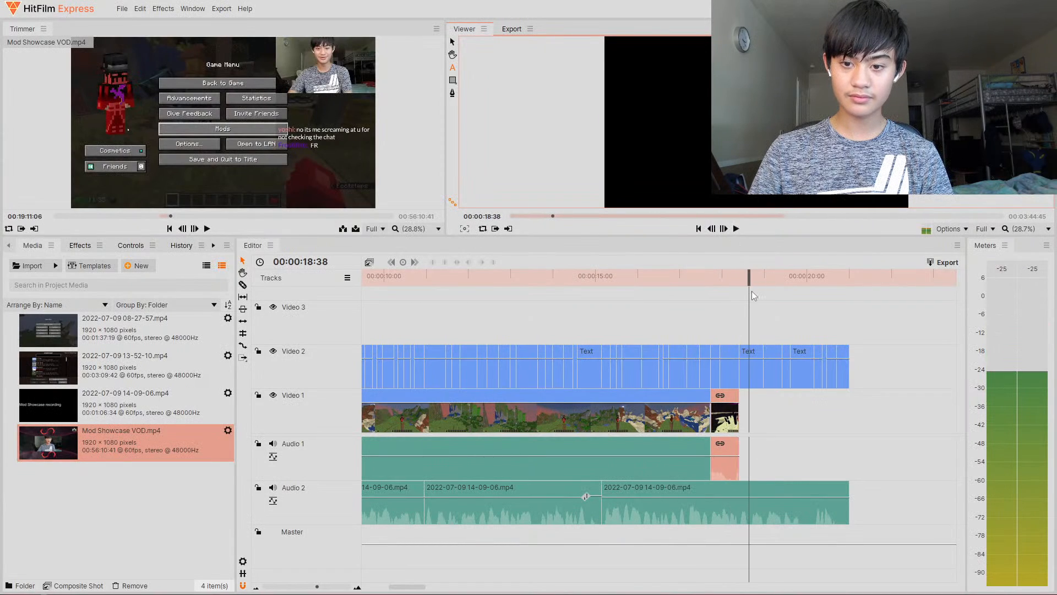
pyautogui.moveTo(736, 283)
pyautogui.mouseDown()
pyautogui.moveTo(718, 285)
pyautogui.moveTo(733, 285)
pyautogui.mouseUp()
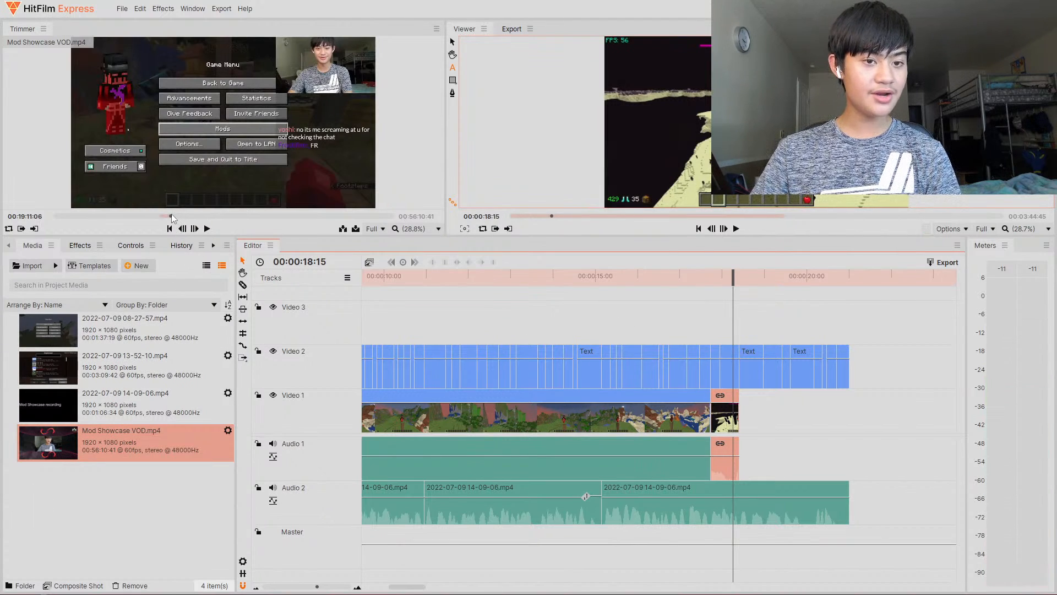
# - Mark a section of the VOD near 00:08:55 in the trimmer and add its video only to Video 1 after the short VOD piece
pyautogui.click(170, 215)
pyautogui.moveTo(170, 215); pyautogui.dragTo(117, 216)
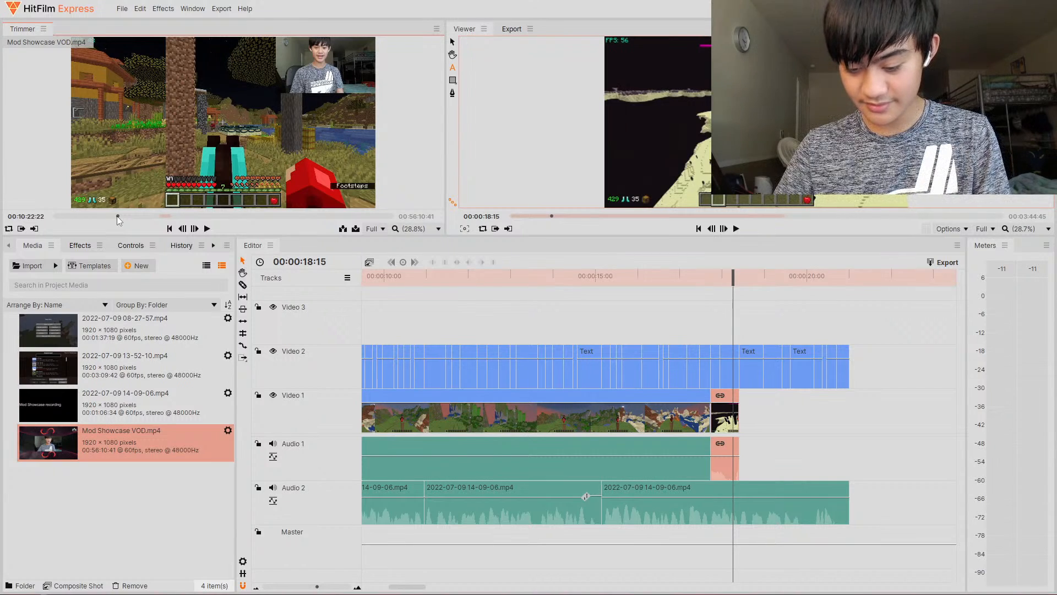
pyautogui.moveTo(117, 220); pyautogui.dragTo(116, 221)
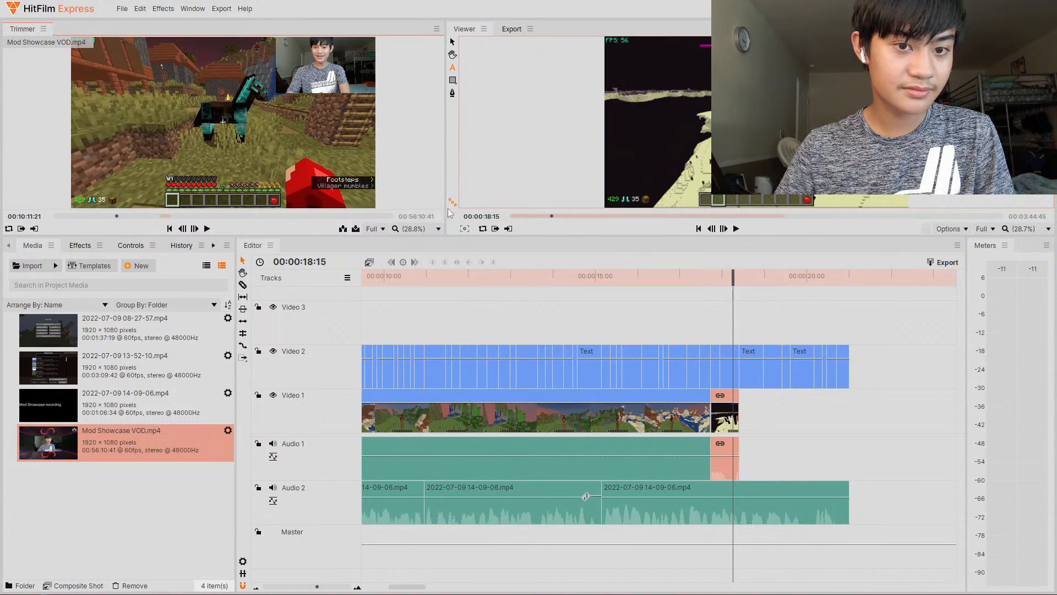
pyautogui.moveTo(427, 236); pyautogui.dragTo(435, 532)
pyautogui.moveTo(452, 372); pyautogui.dragTo(792, 372)
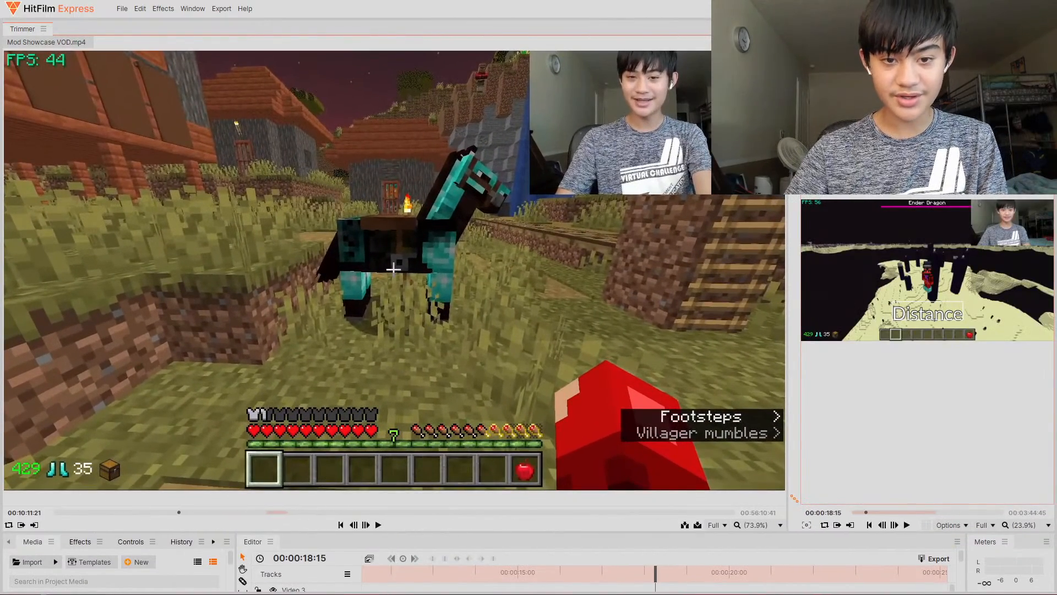
pyautogui.moveTo(177, 511); pyautogui.dragTo(158, 514)
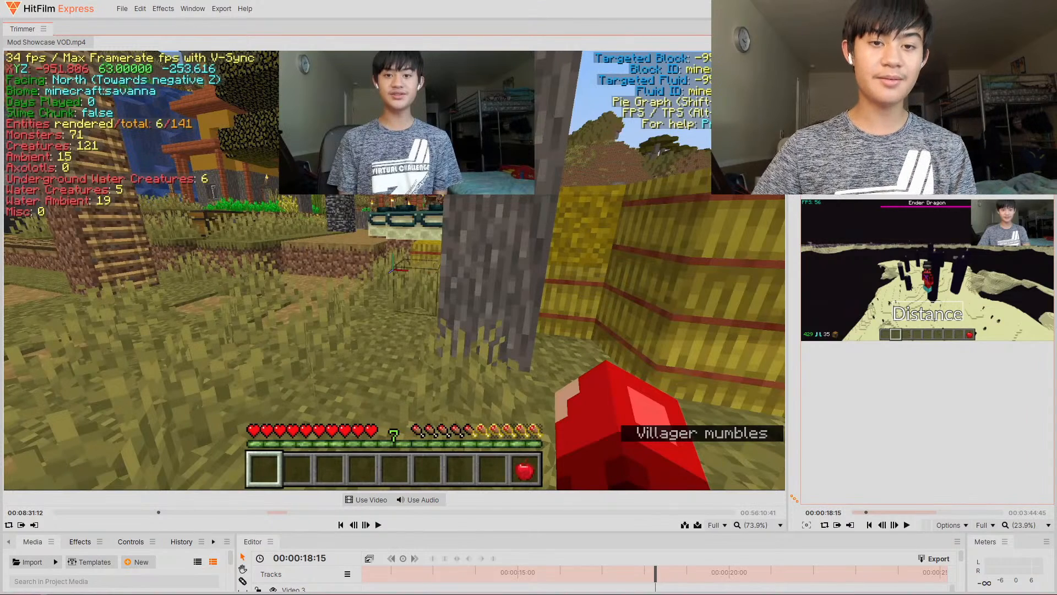
pyautogui.click(21, 524)
pyautogui.click(163, 511)
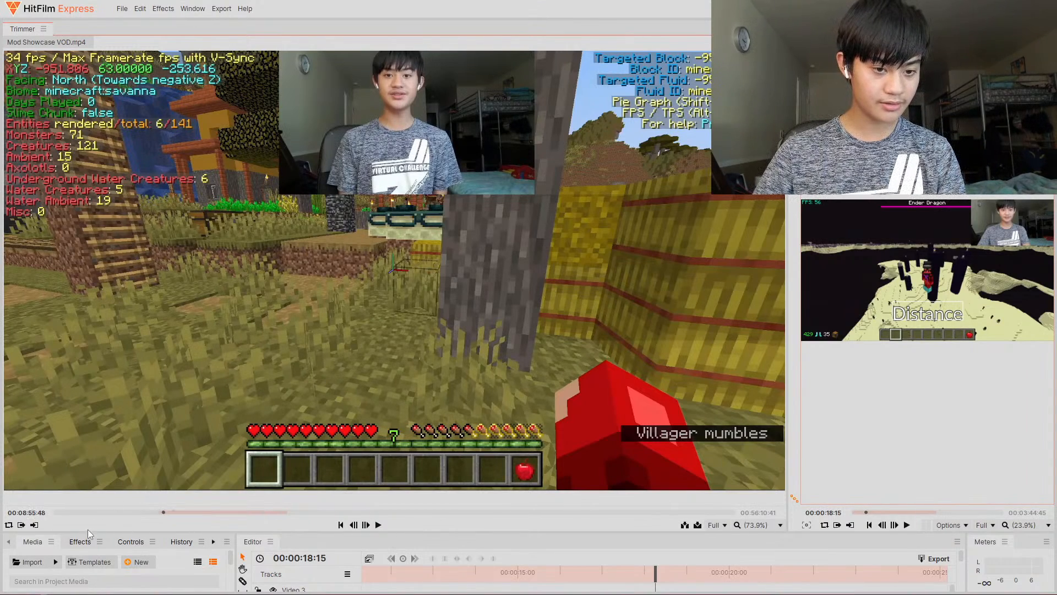
pyautogui.click(34, 526)
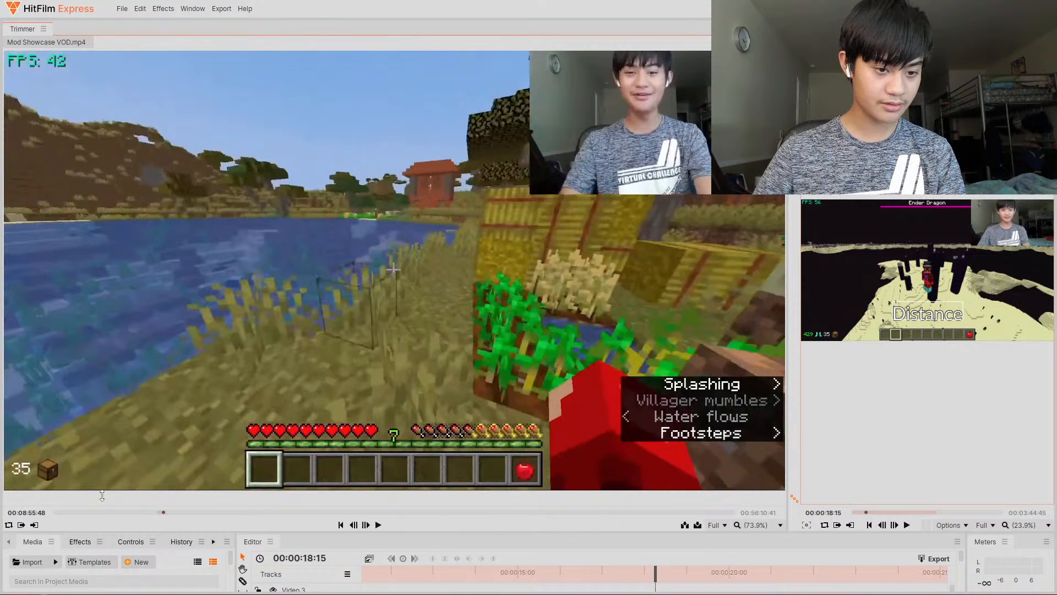
pyautogui.moveTo(102, 496); pyautogui.dragTo(142, 240)
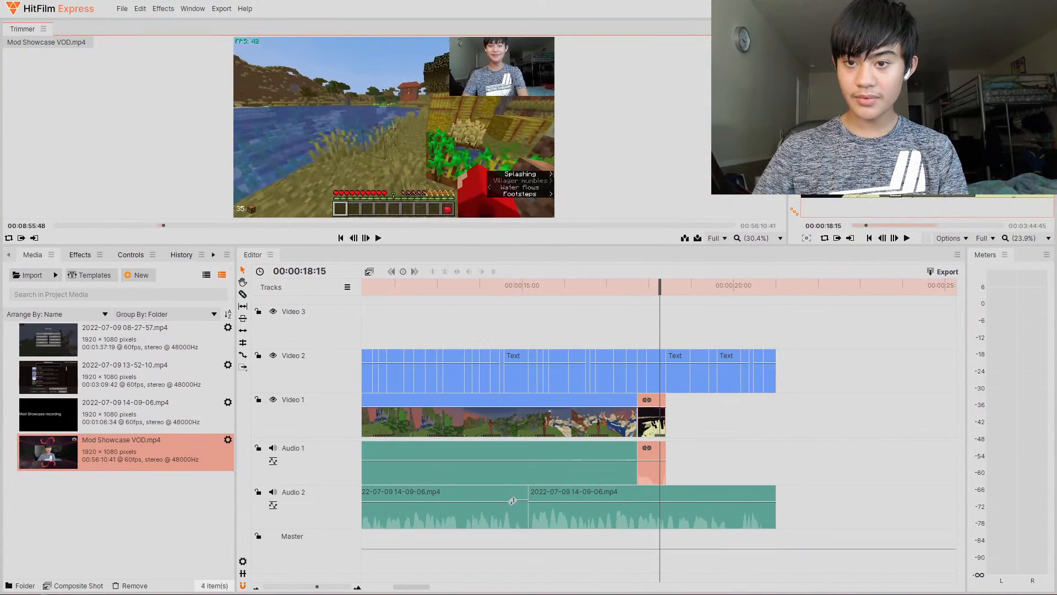
pyautogui.moveTo(788, 132); pyautogui.dragTo(478, 132)
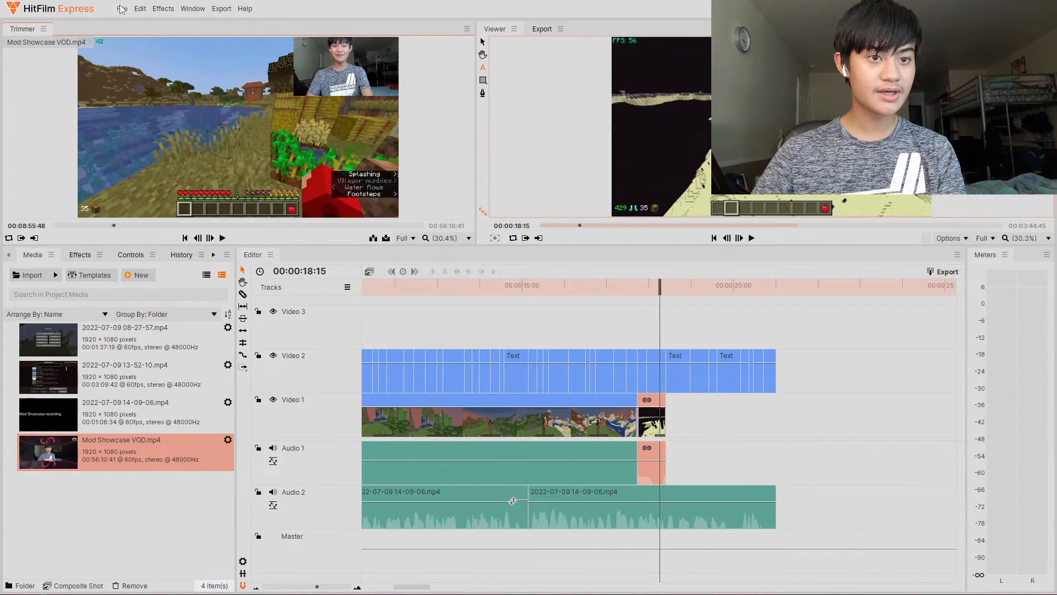
pyautogui.moveTo(202, 213)
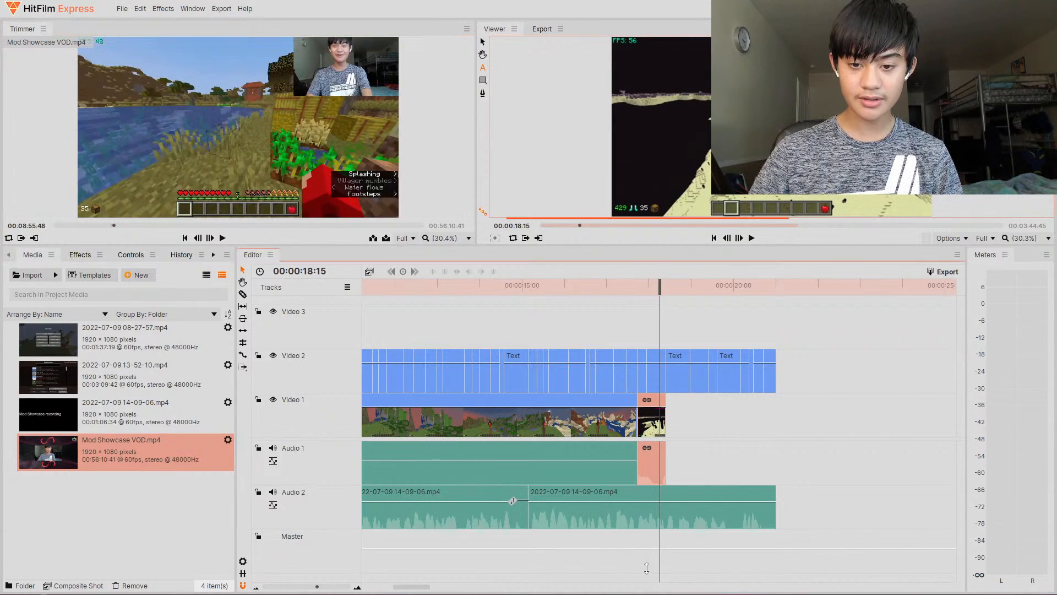
pyautogui.moveTo(199, 213); pyautogui.dragTo(690, 418)
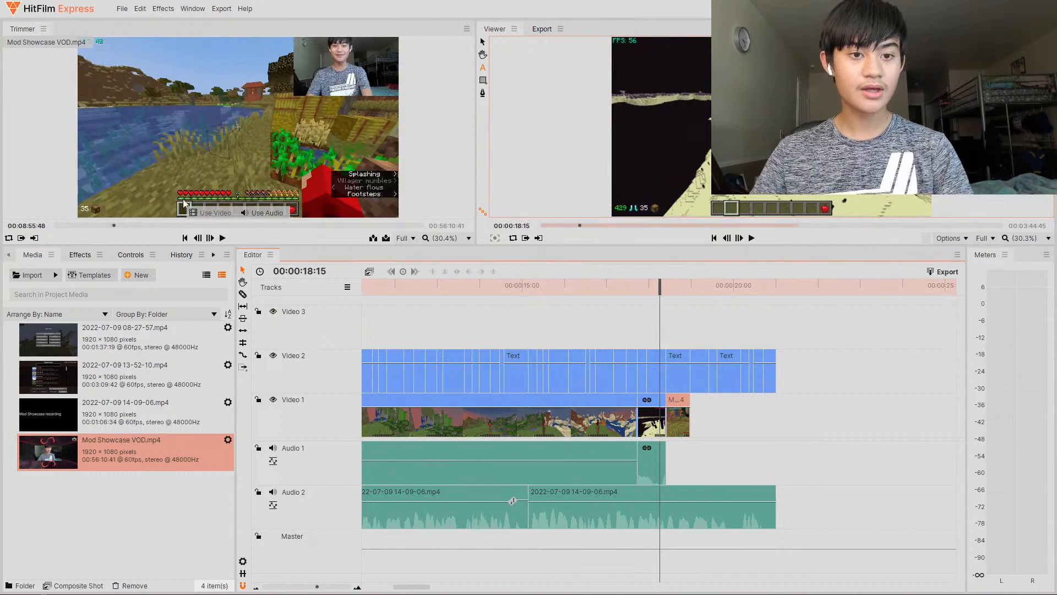
pyautogui.click(131, 225)
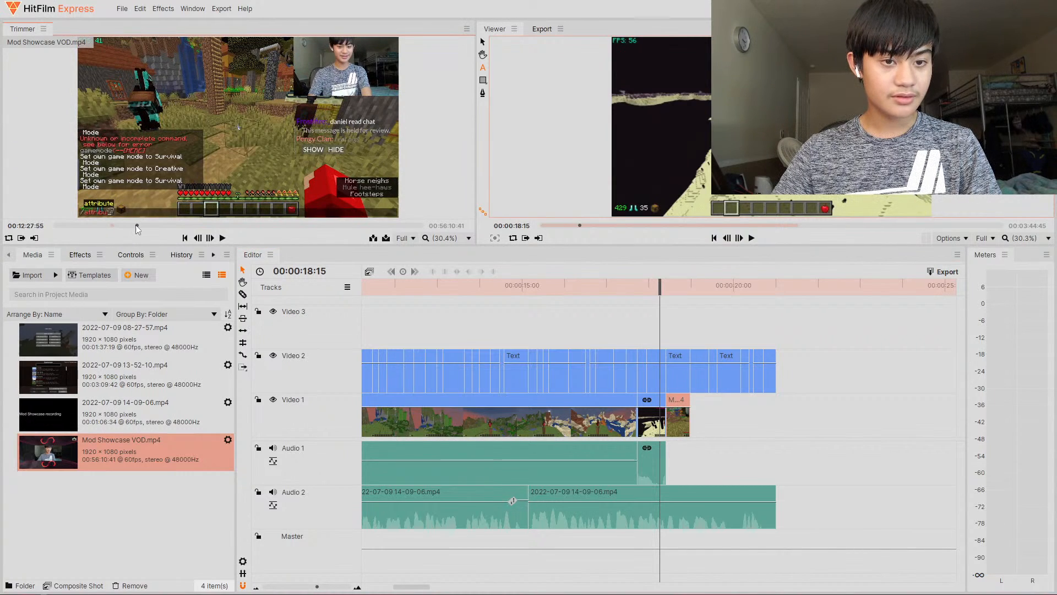
pyautogui.moveTo(137, 228); pyautogui.dragTo(168, 225)
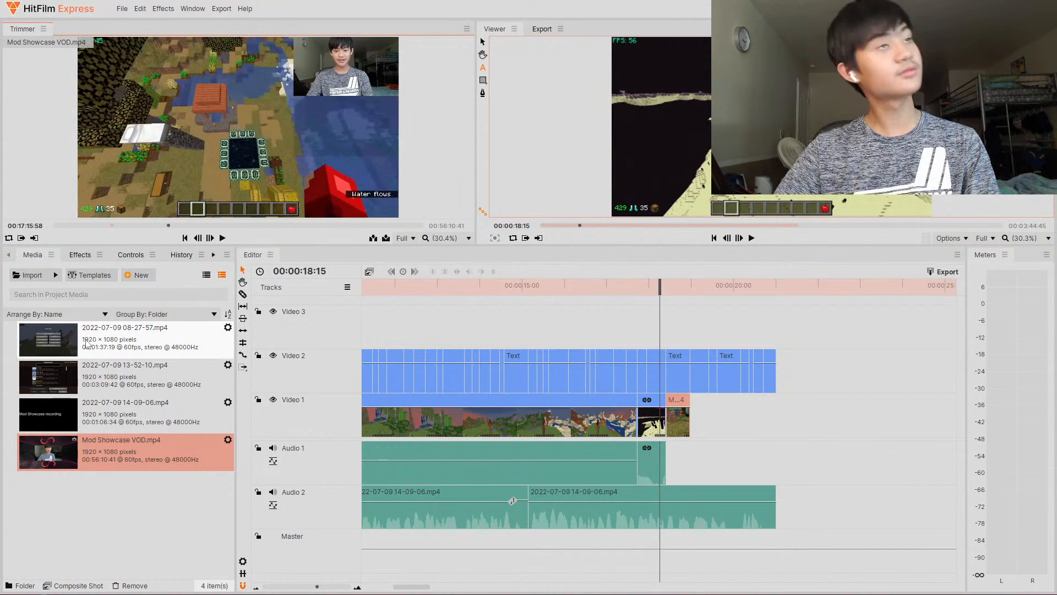
pyautogui.click(102, 414)
pyautogui.click(91, 385)
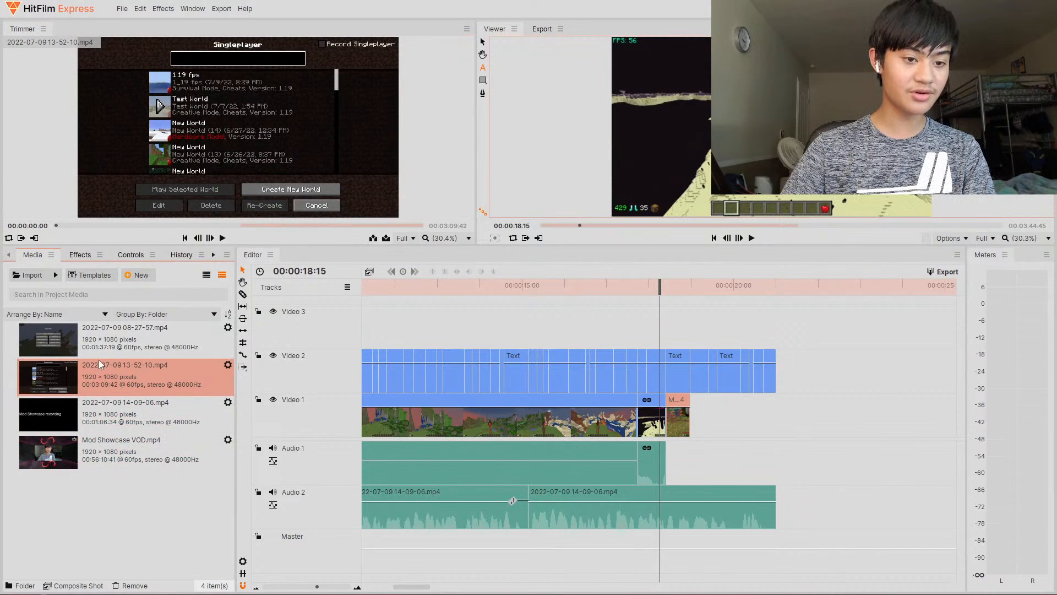
pyautogui.moveTo(242, 206)
pyautogui.moveTo(286, 222); pyautogui.dragTo(367, 228)
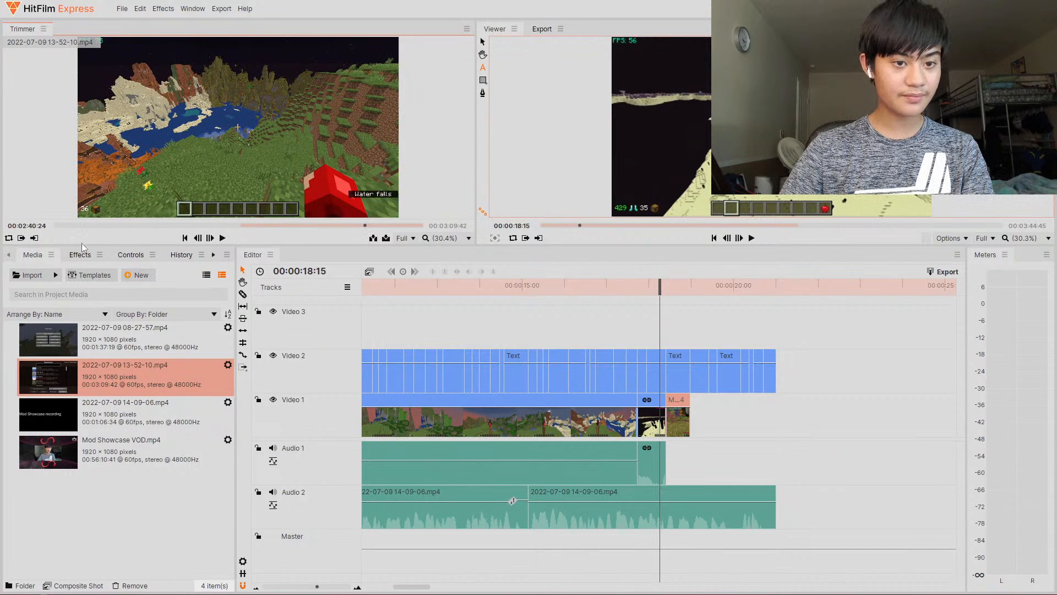
pyautogui.moveTo(23, 241); pyautogui.dragTo(809, 483)
# - Cut off the start of the 13-52-10 clip at about 22.6 s and move the rest to begin at about 19 s
pyautogui.moveTo(790, 289); pyautogui.dragTo(843, 294)
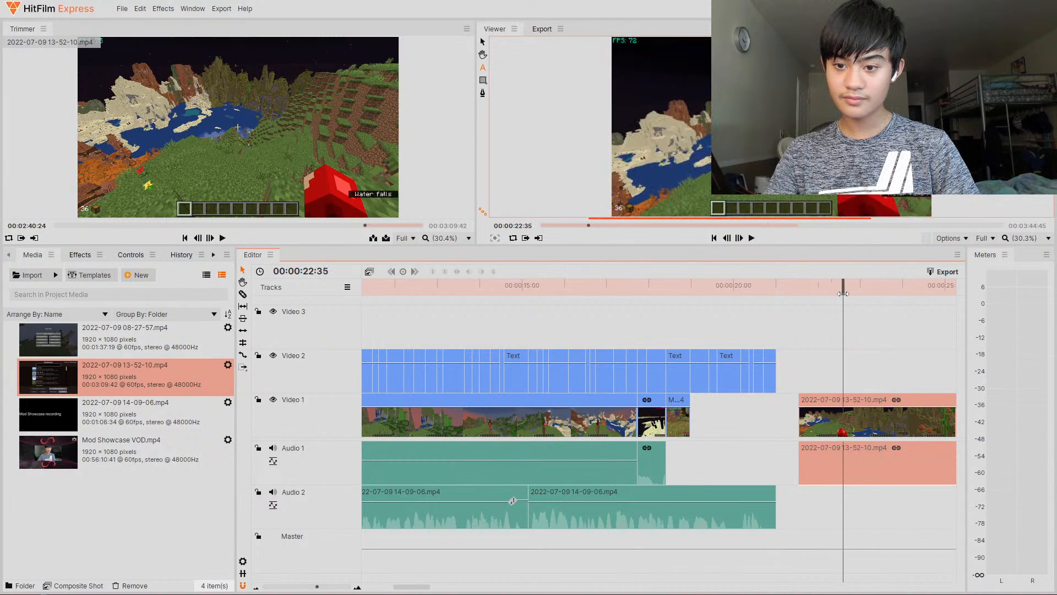
pyautogui.click(845, 399)
pyautogui.press('v')
pyautogui.press('Delete')
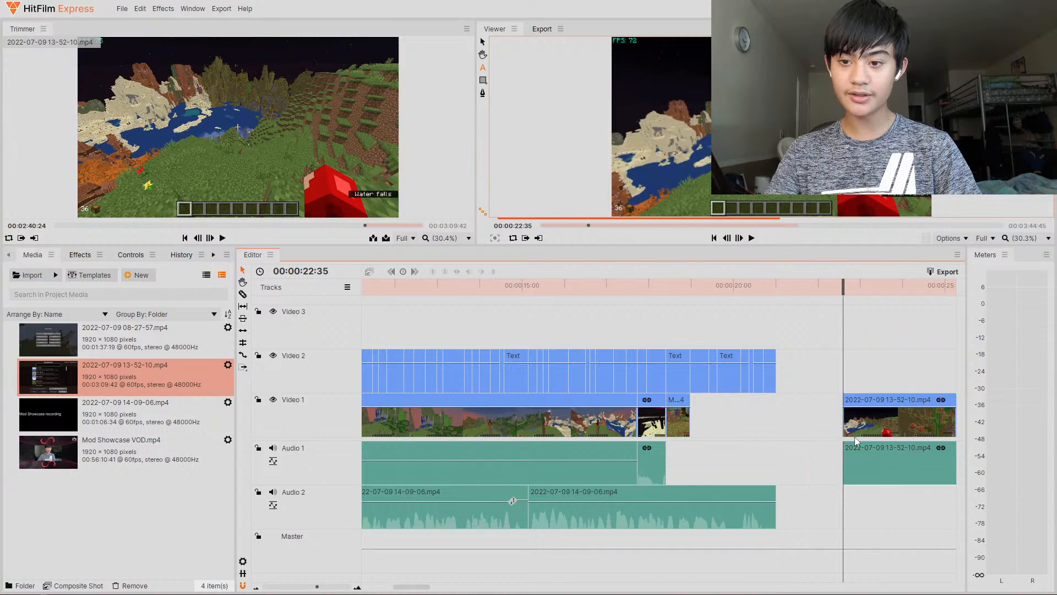
pyautogui.moveTo(855, 435); pyautogui.dragTo(712, 419)
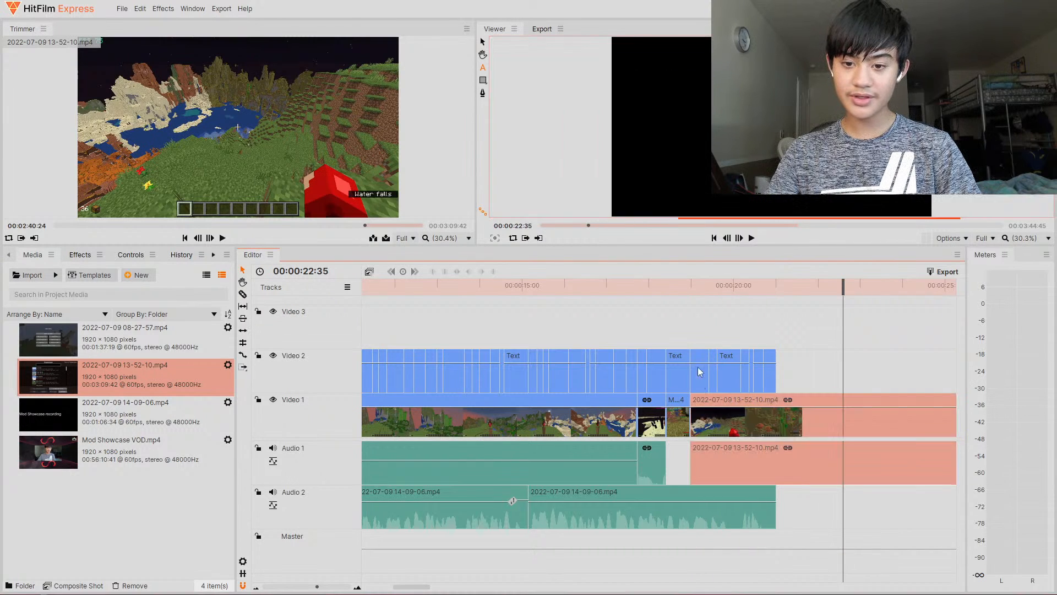
# - Split the 13-52-10 clip at about 19.6 s and delete everything after the split
pyautogui.click(690, 290)
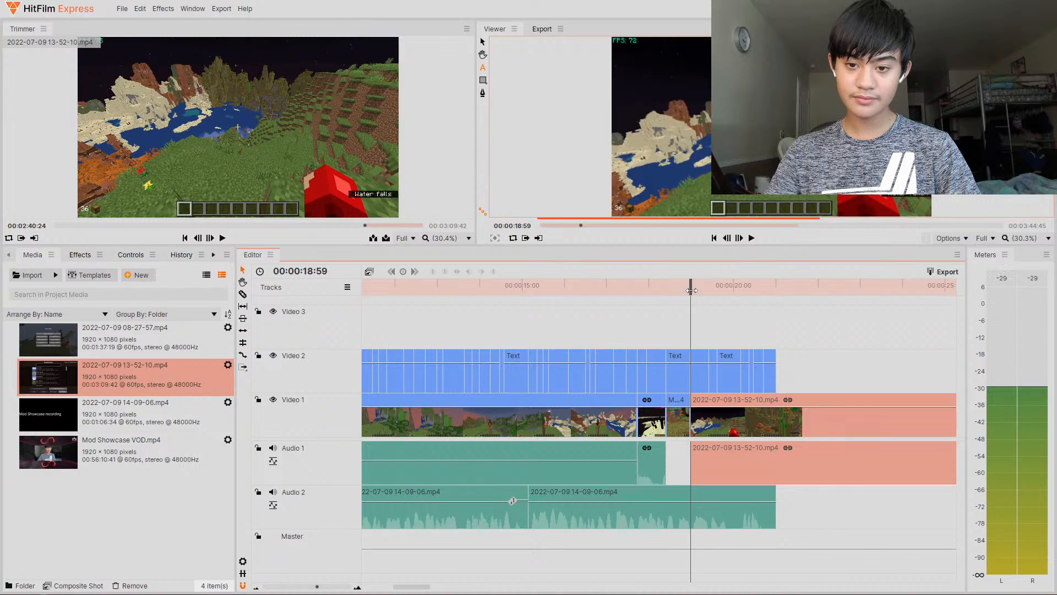
pyautogui.moveTo(690, 289); pyautogui.dragTo(719, 291)
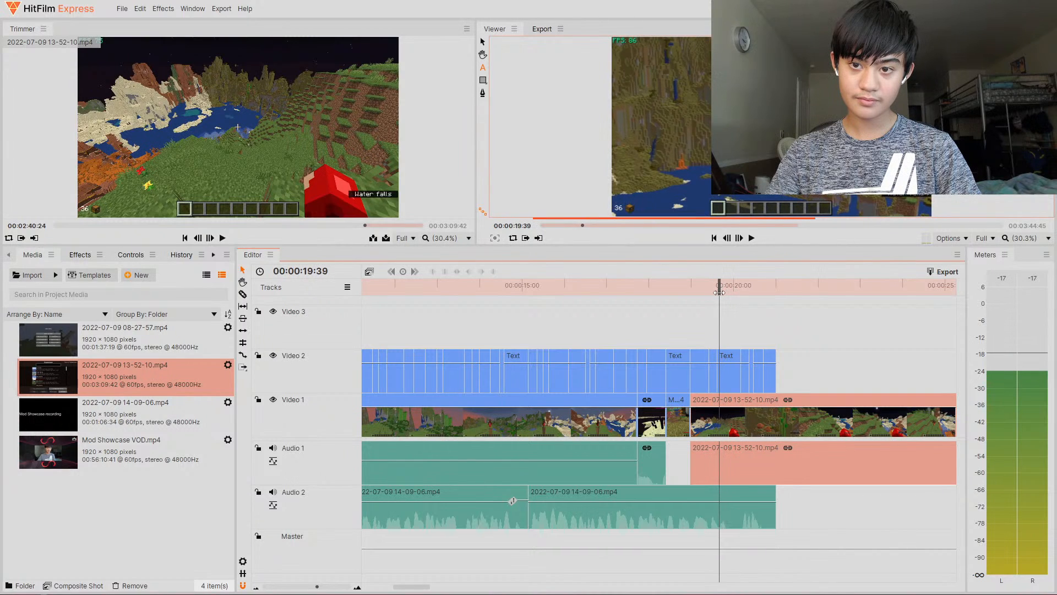
pyautogui.click(724, 404)
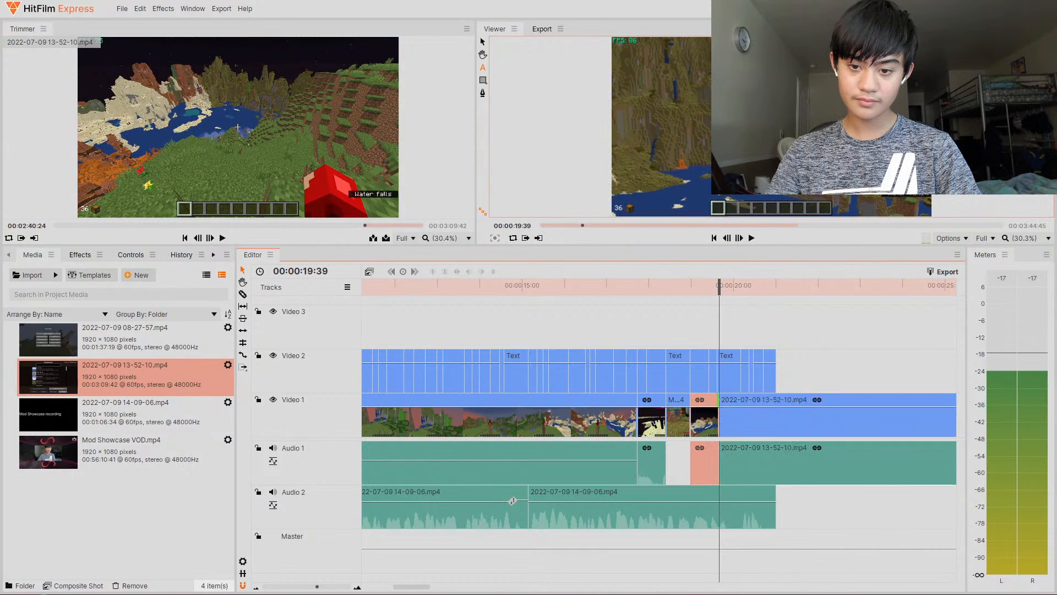
pyautogui.press('Delete')
pyautogui.moveTo(733, 424); pyautogui.dragTo(704, 425)
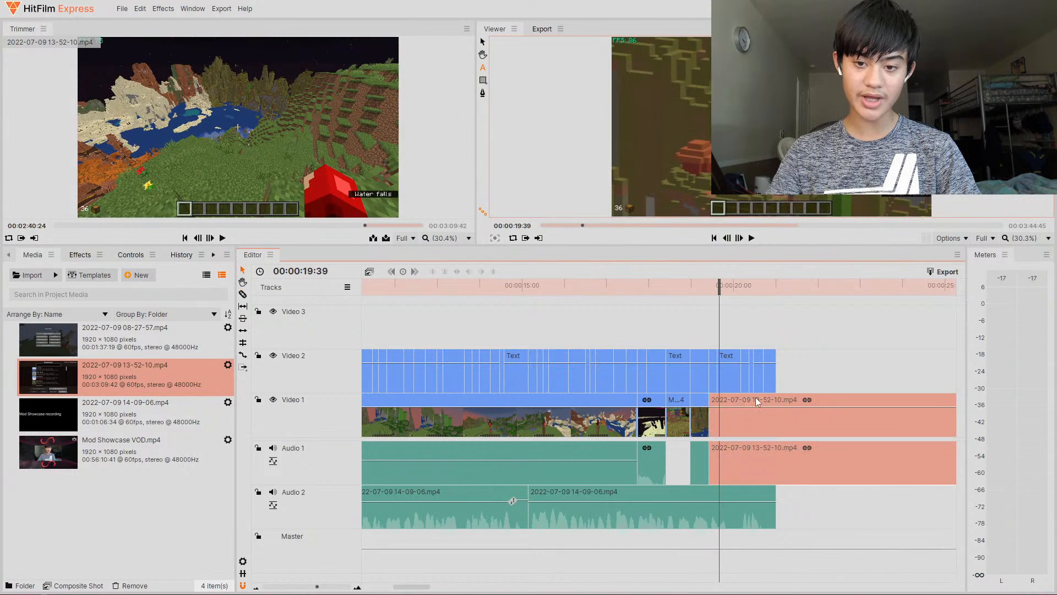
pyautogui.press('Delete')
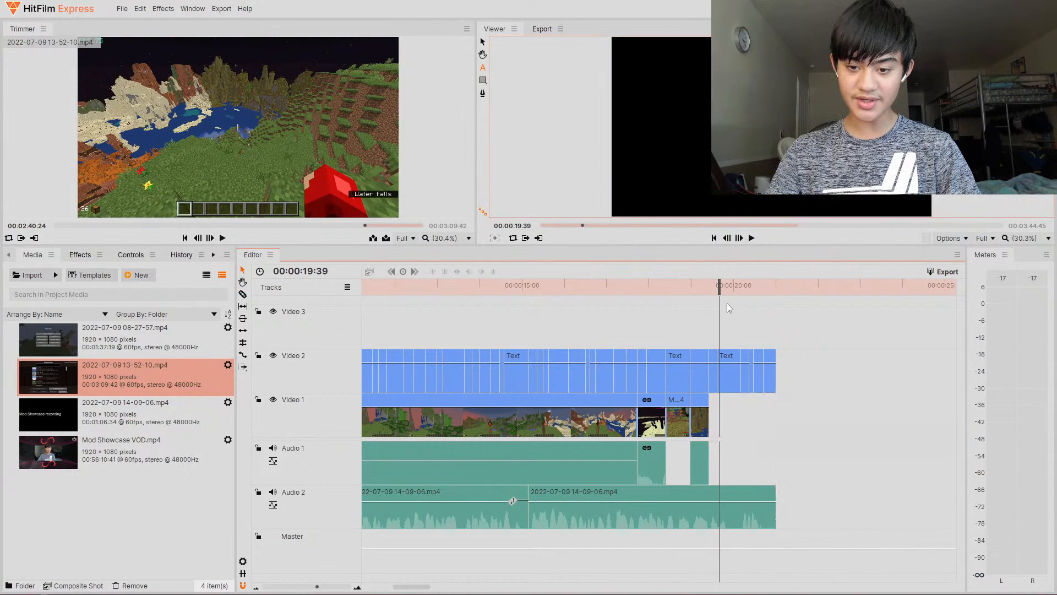
# - Extend the short 13-52-10 piece so it ends at about 19.6 s, scrubbing the playhead to check it
pyautogui.moveTo(719, 288); pyautogui.dragTo(698, 304)
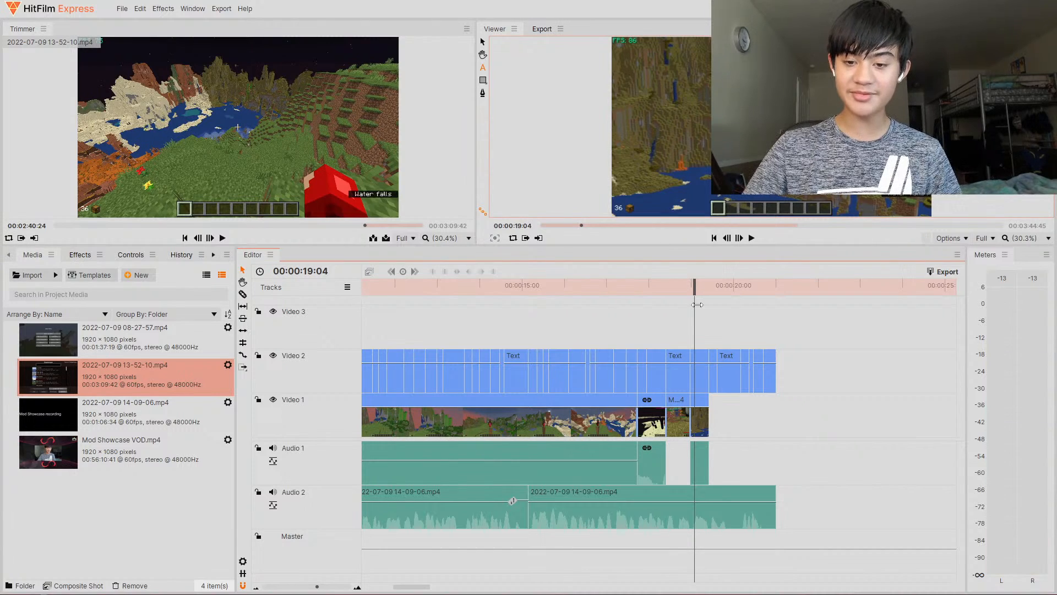
pyautogui.moveTo(697, 304); pyautogui.dragTo(713, 305)
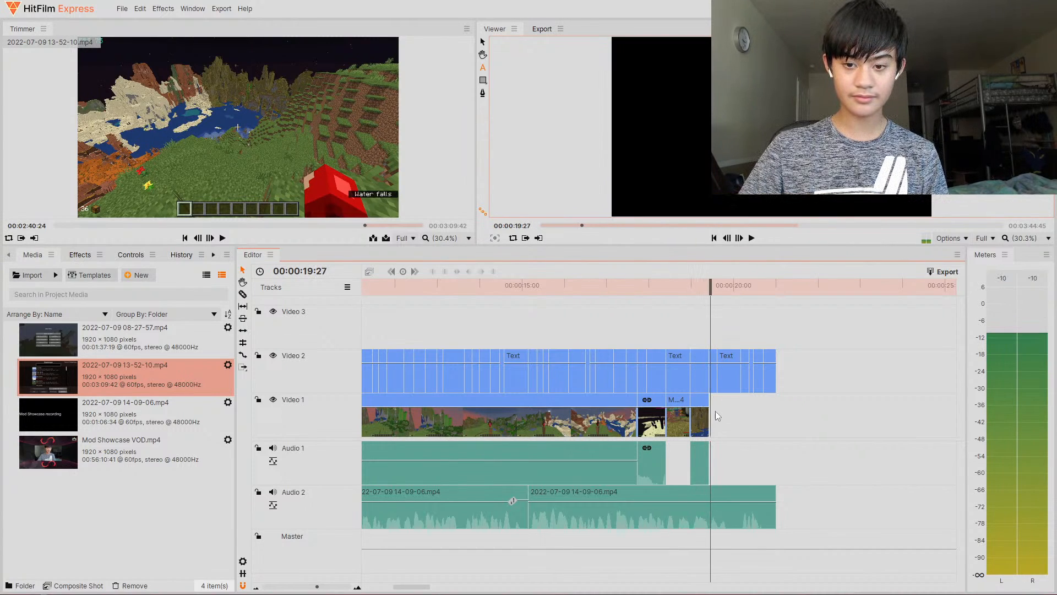
pyautogui.click(712, 413)
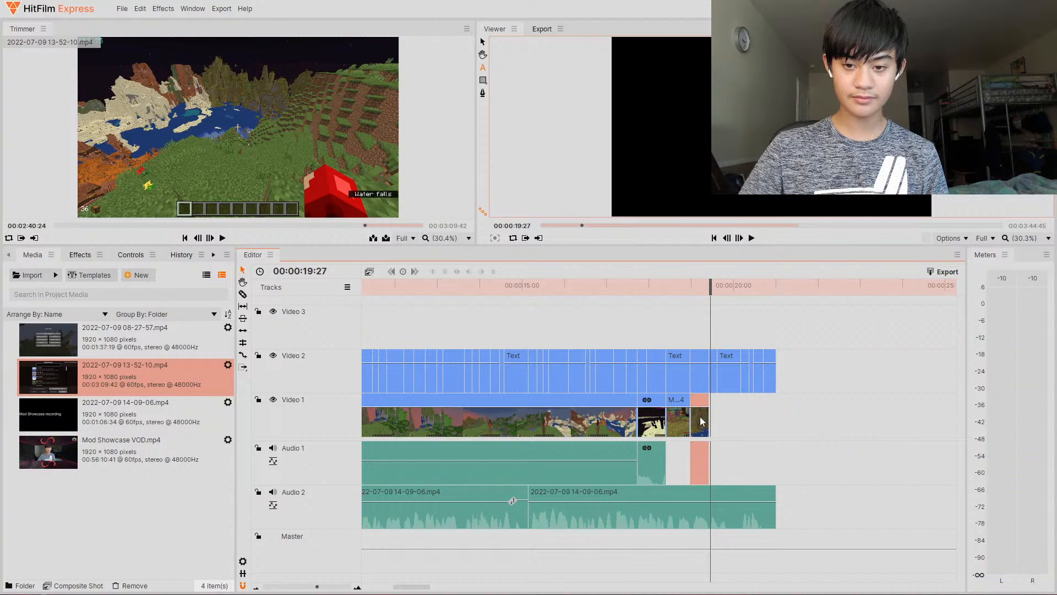
pyautogui.moveTo(705, 421); pyautogui.dragTo(692, 419)
pyautogui.moveTo(705, 292)
pyautogui.mouseDown()
pyautogui.moveTo(688, 294)
pyautogui.moveTo(714, 296)
pyautogui.mouseUp()
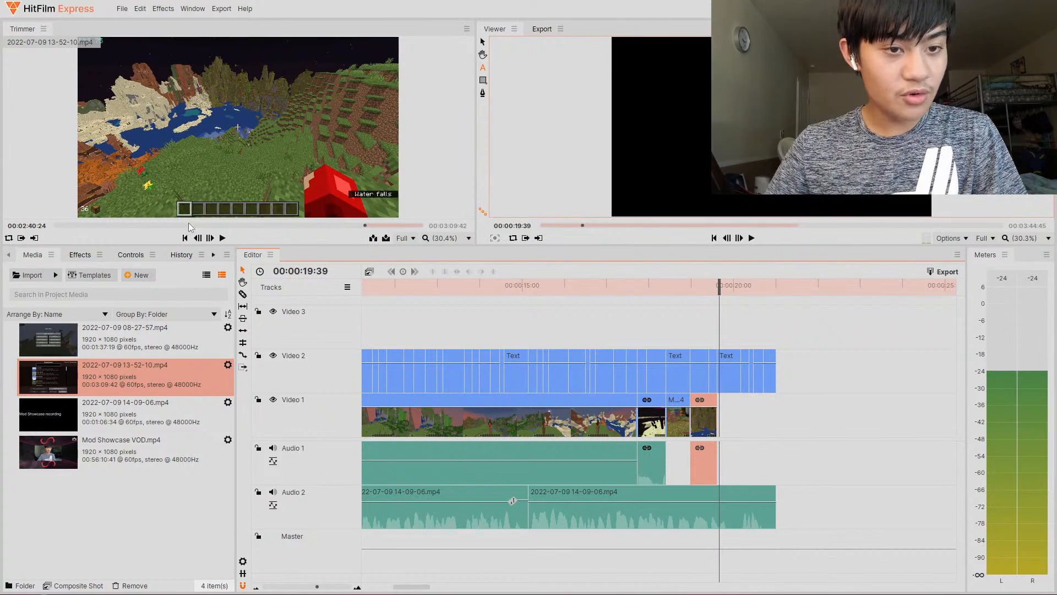
# - Load Mod Showcase VOD.mp4, scrub to about 00:32:20, add its video to Video 1 after the 13-52-10 piece, and cut off the excess
pyautogui.click(190, 226)
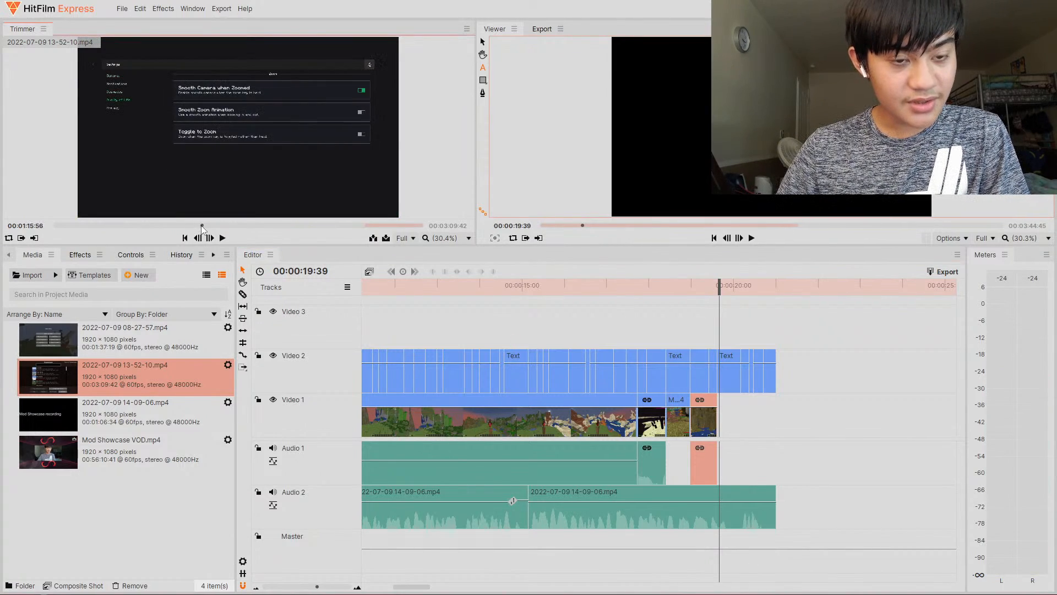
pyautogui.moveTo(202, 228); pyautogui.dragTo(232, 231)
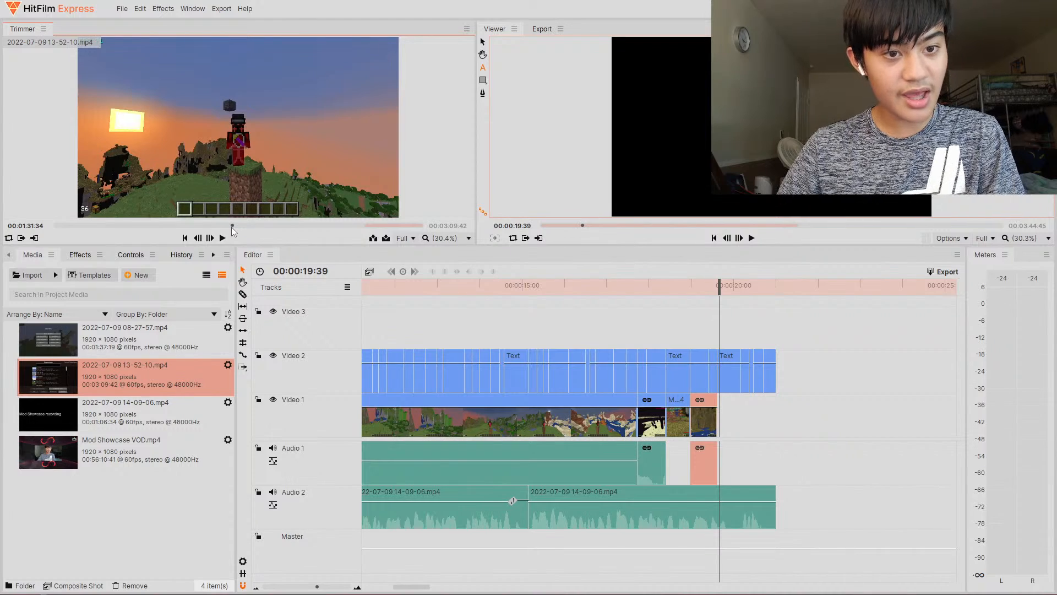
pyautogui.click(121, 447)
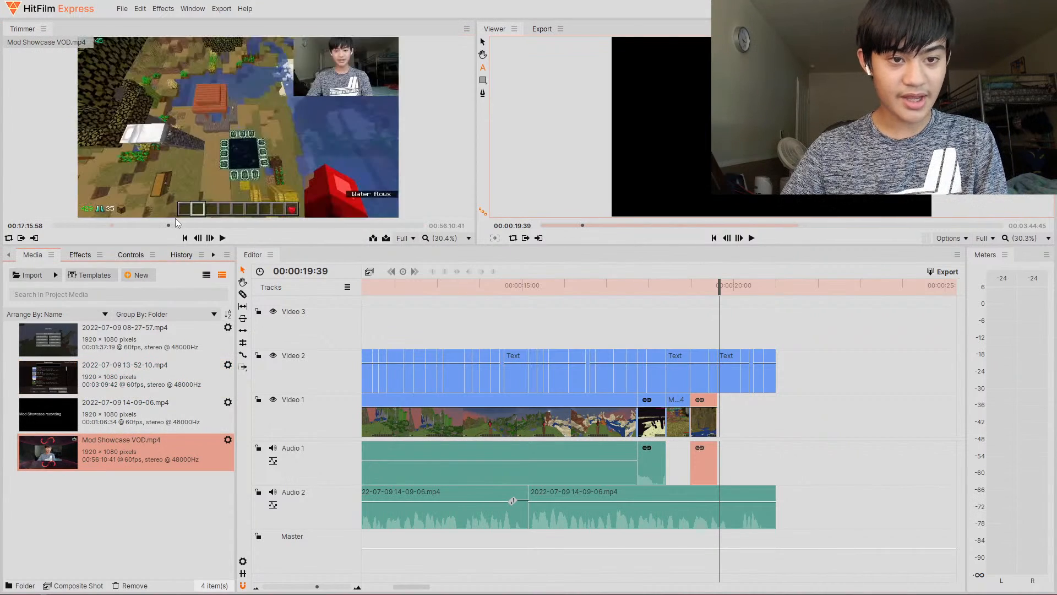
pyautogui.moveTo(177, 226); pyautogui.dragTo(262, 232)
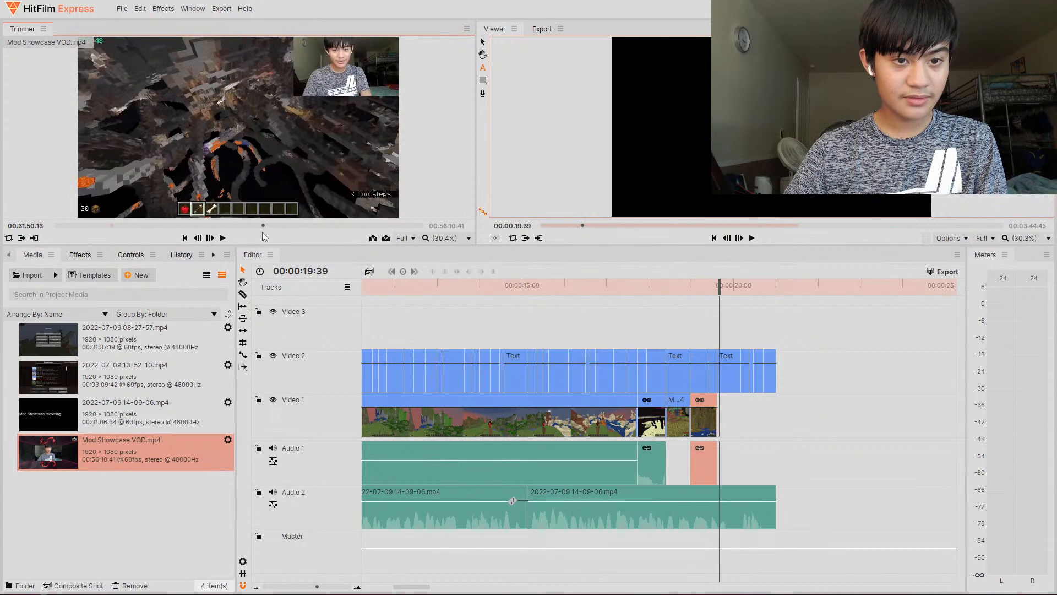
pyautogui.moveTo(230, 220)
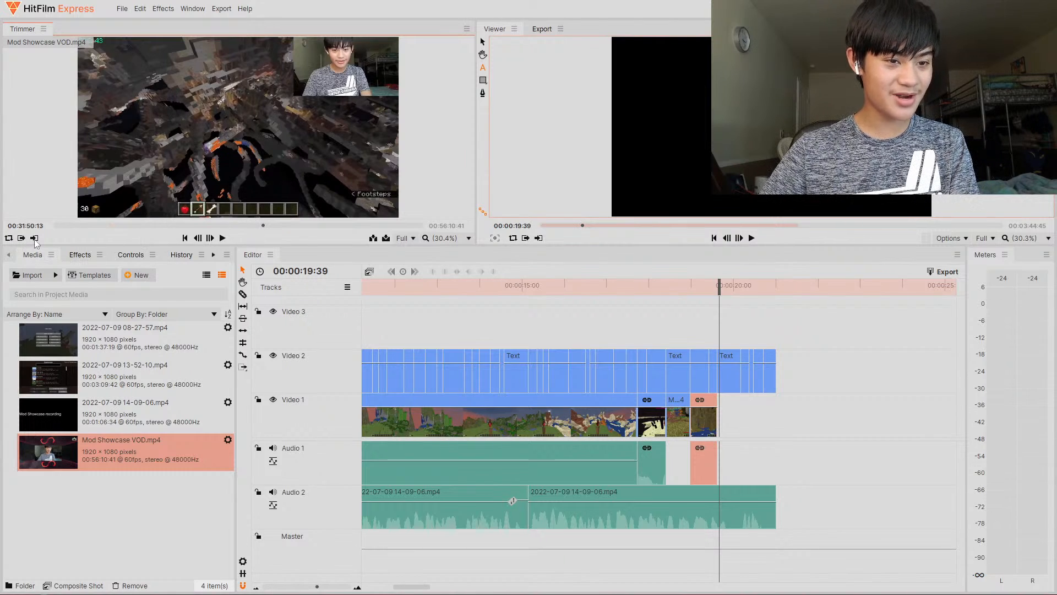
pyautogui.click(266, 226)
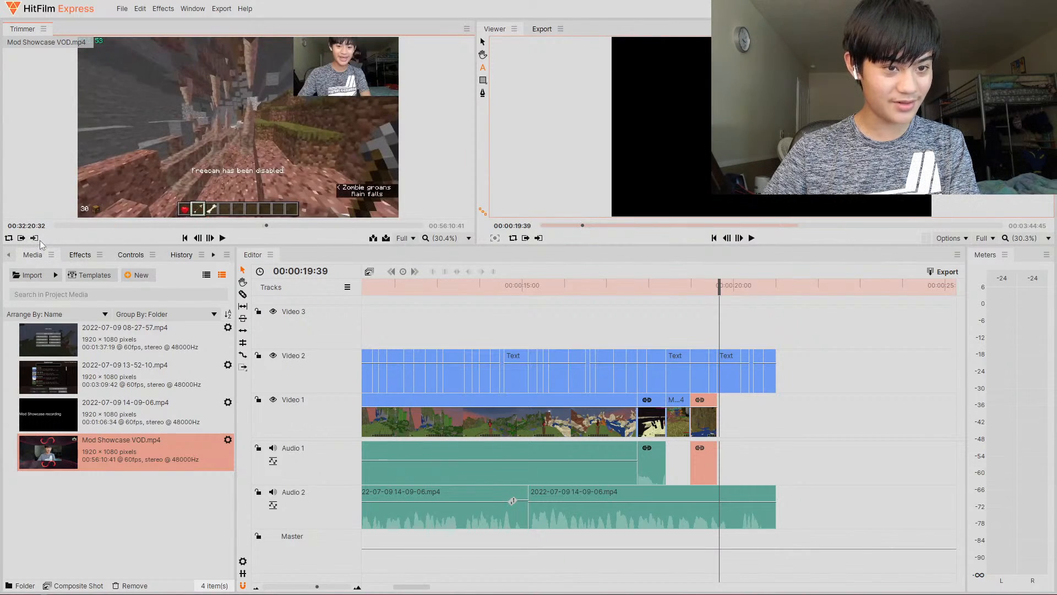
pyautogui.moveTo(203, 217)
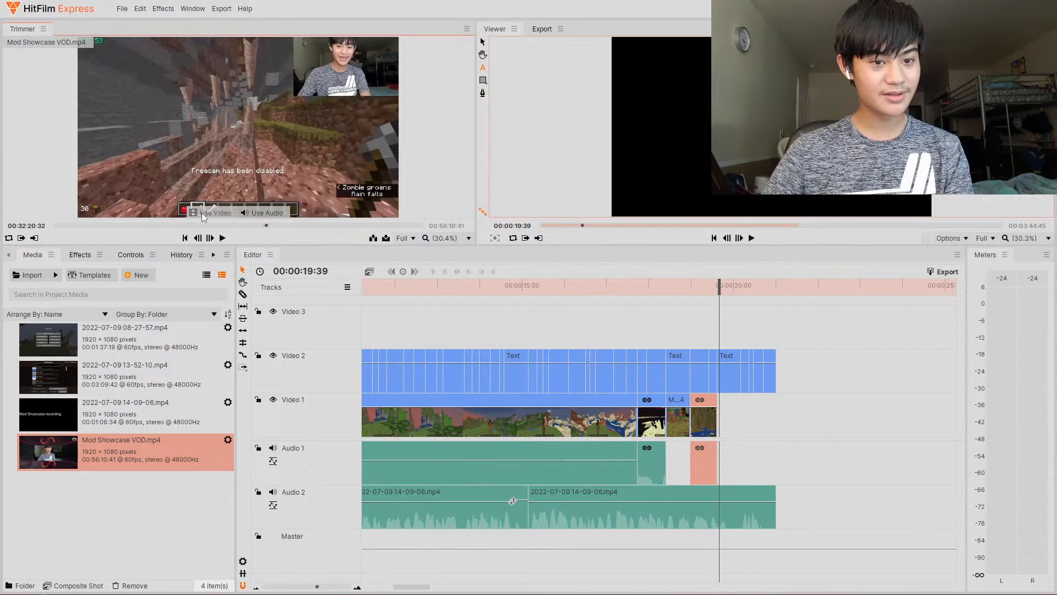
pyautogui.moveTo(214, 213); pyautogui.dragTo(747, 435)
pyautogui.click(765, 421)
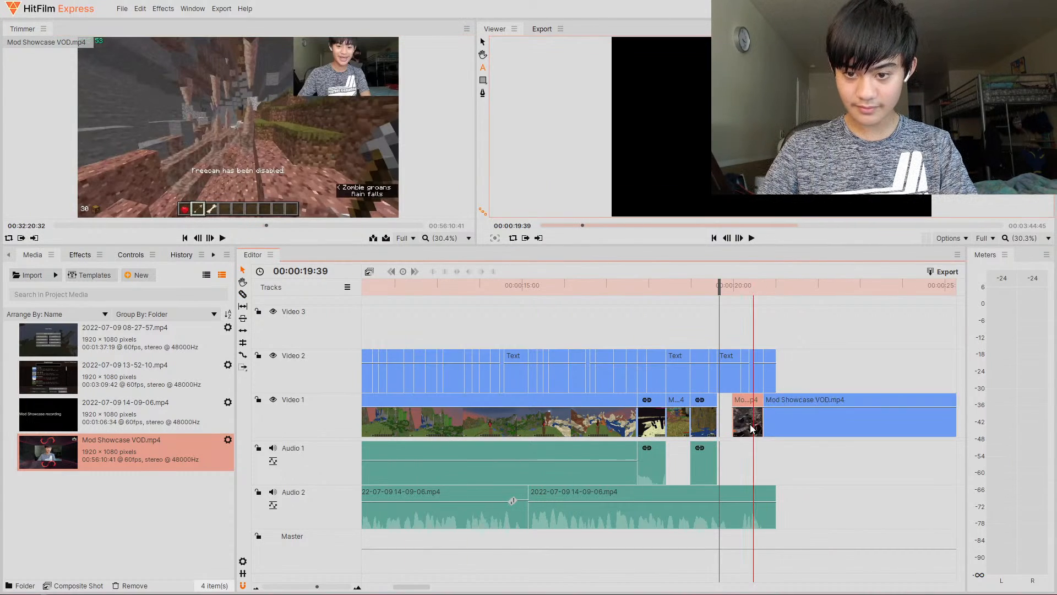
pyautogui.press('v')
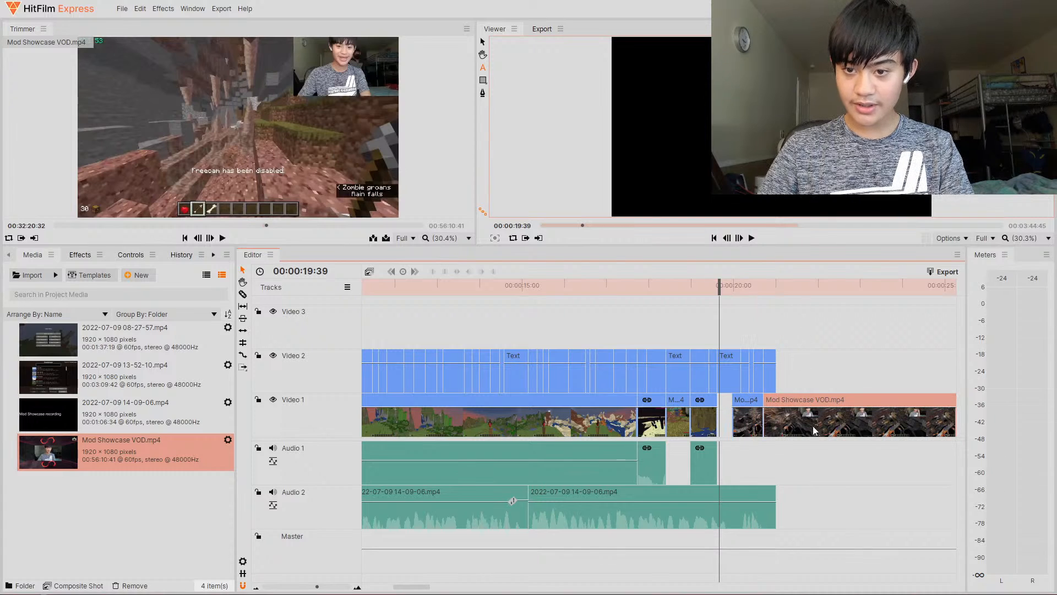
pyautogui.press('Delete')
pyautogui.moveTo(752, 421); pyautogui.dragTo(775, 421)
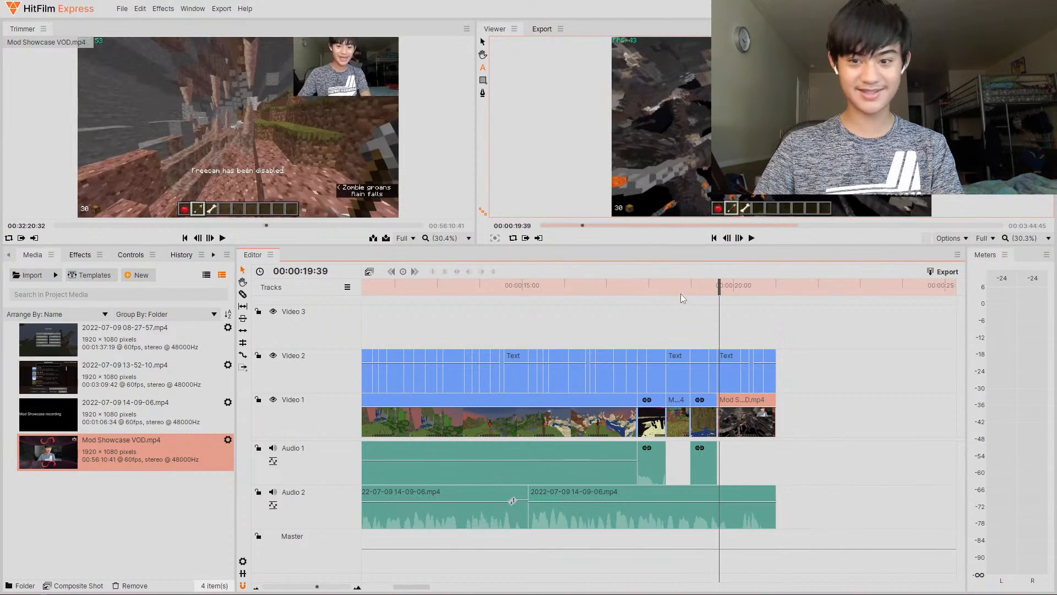
# - Preview the end of the edit around 19 to 21 seconds by scrubbing the playhead and playing it back
pyautogui.moveTo(716, 285); pyautogui.dragTo(574, 286)
pyautogui.click(751, 239)
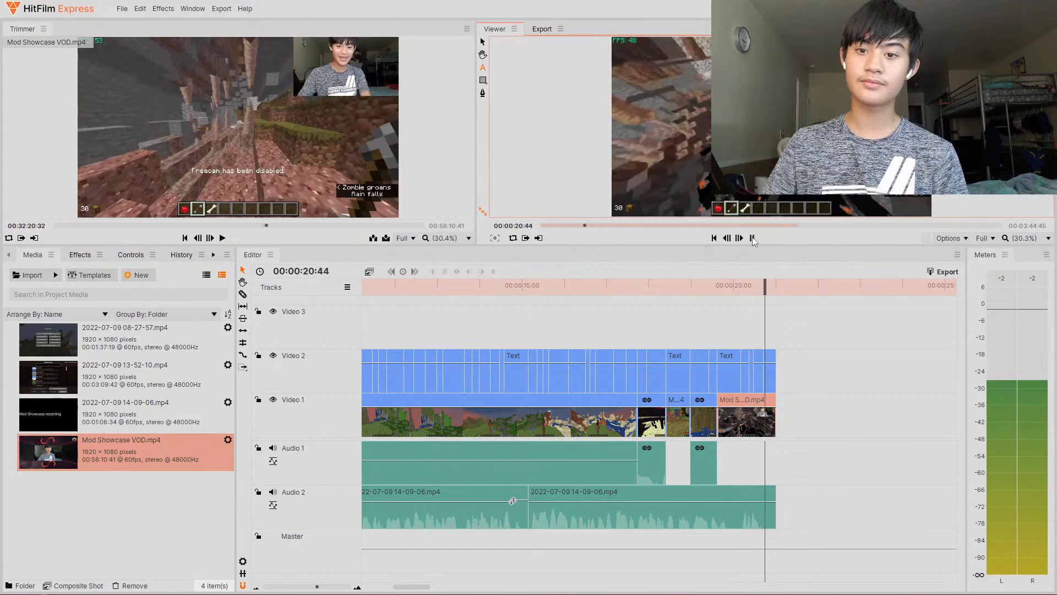
pyautogui.click(752, 238)
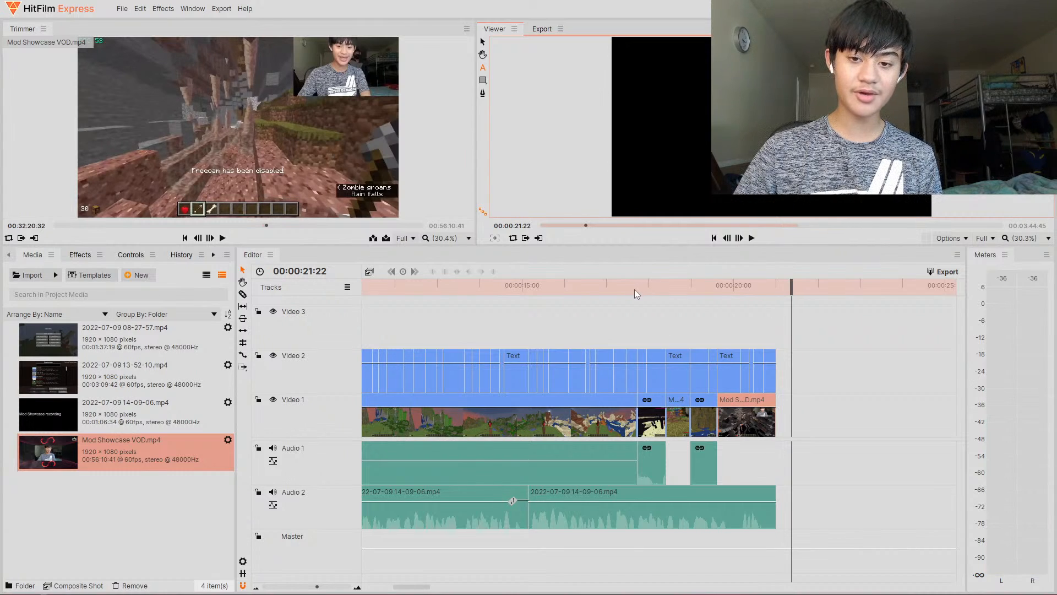
pyautogui.click(585, 286)
pyautogui.click(752, 238)
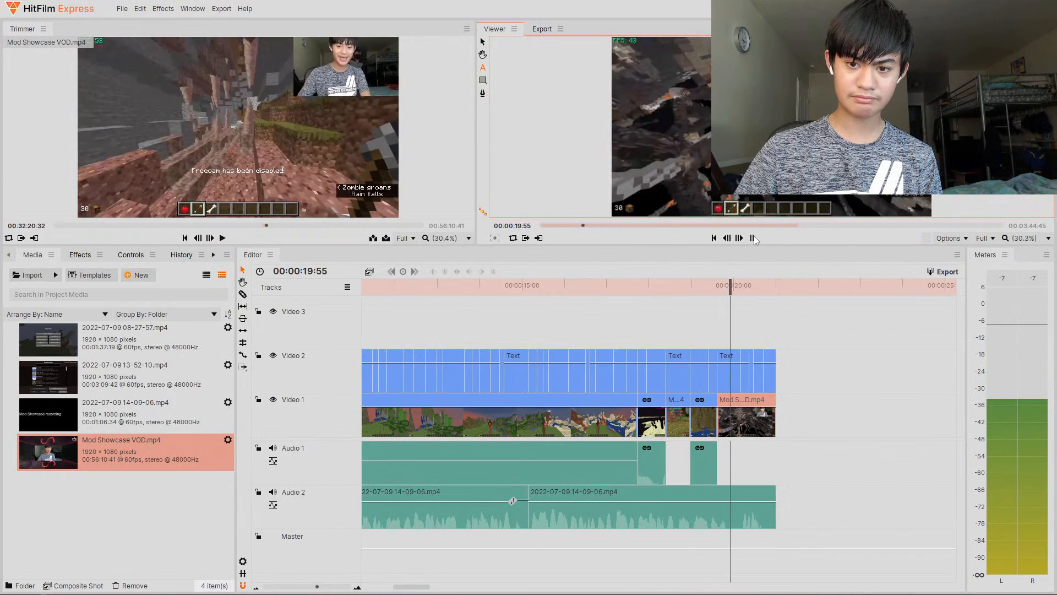
pyautogui.click(752, 238)
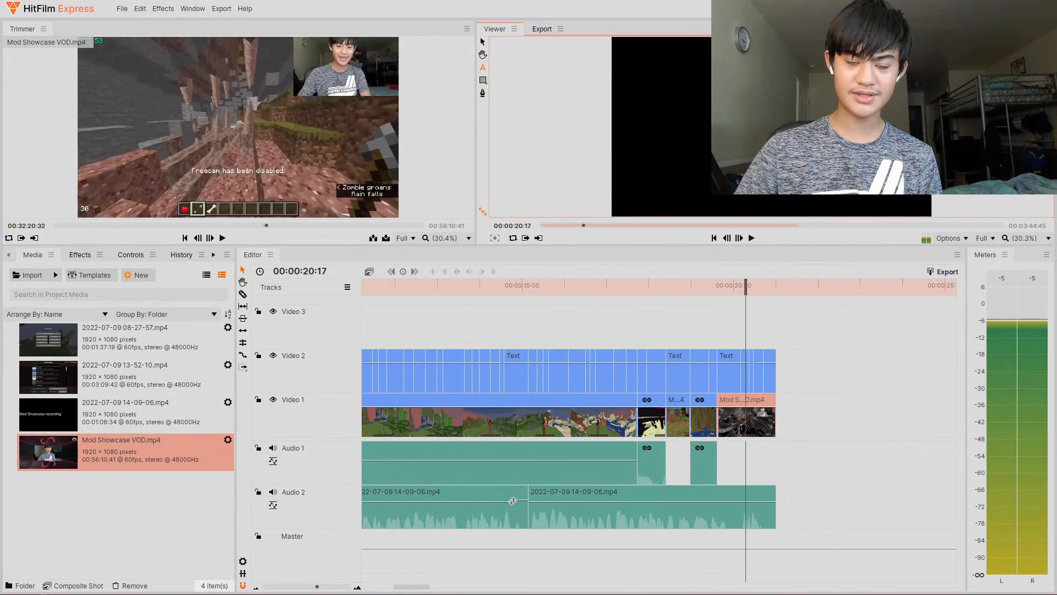
pyautogui.click(749, 286)
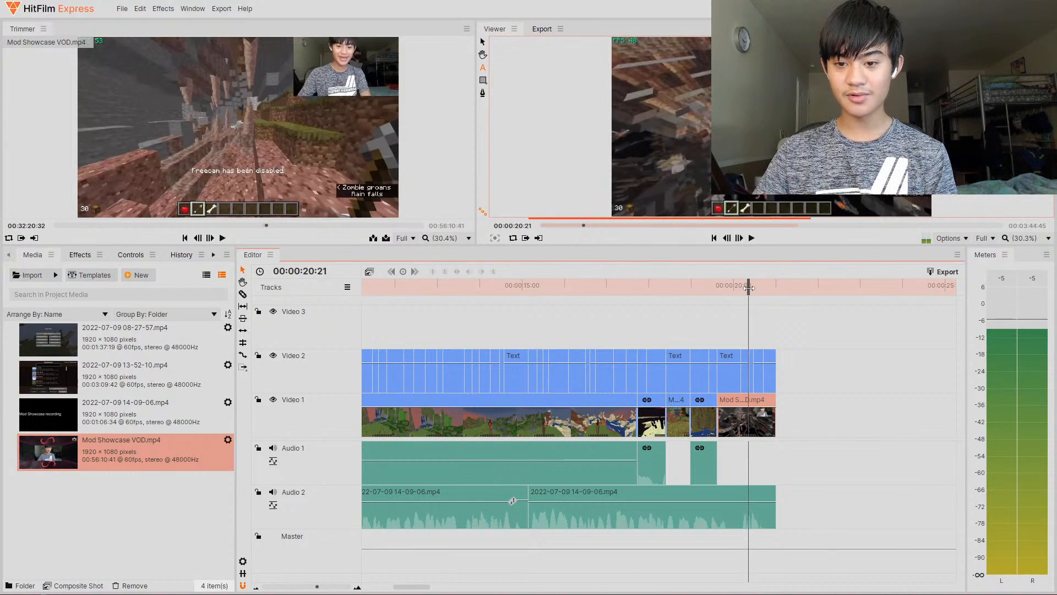
pyautogui.moveTo(749, 287); pyautogui.dragTo(733, 287)
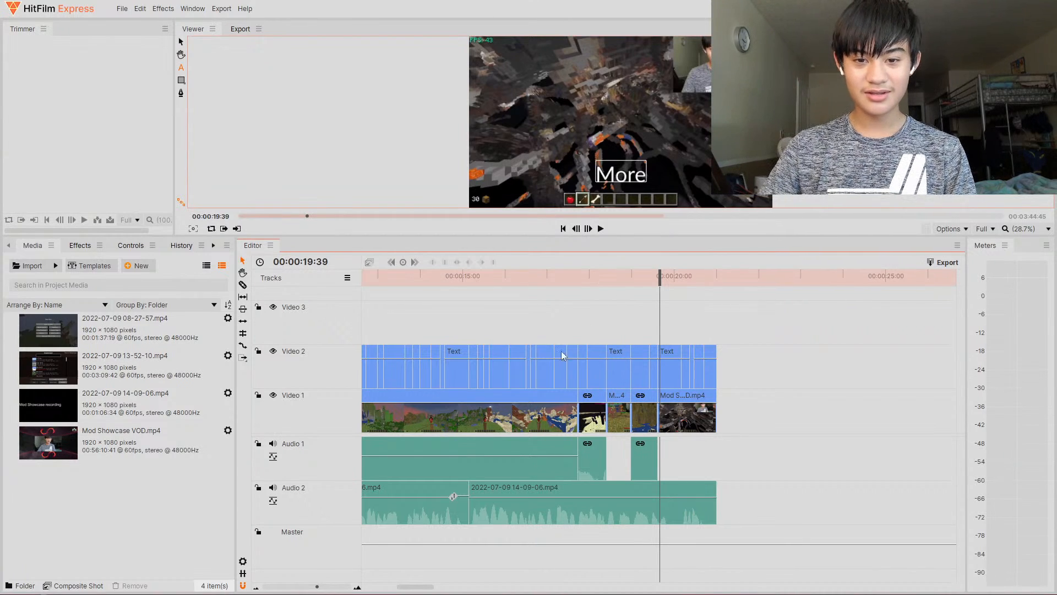
# - Enlarge the viewer and play the edit from the beginning to review the captions over the footage
pyautogui.moveTo(419, 588); pyautogui.dragTo(386, 591)
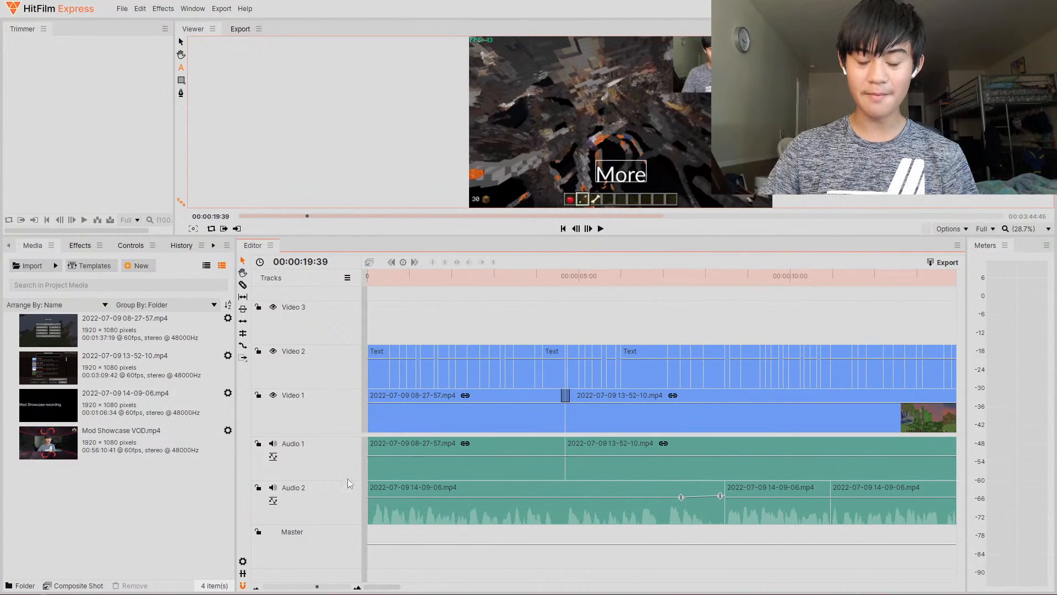
pyautogui.moveTo(389, 588); pyautogui.dragTo(310, 576)
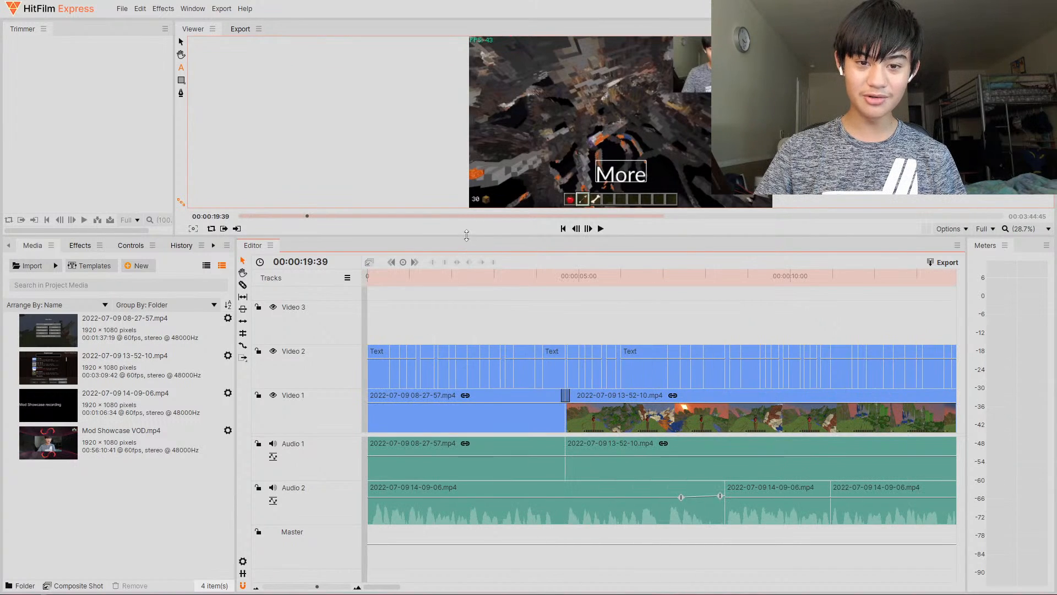
pyautogui.moveTo(465, 237); pyautogui.dragTo(551, 532)
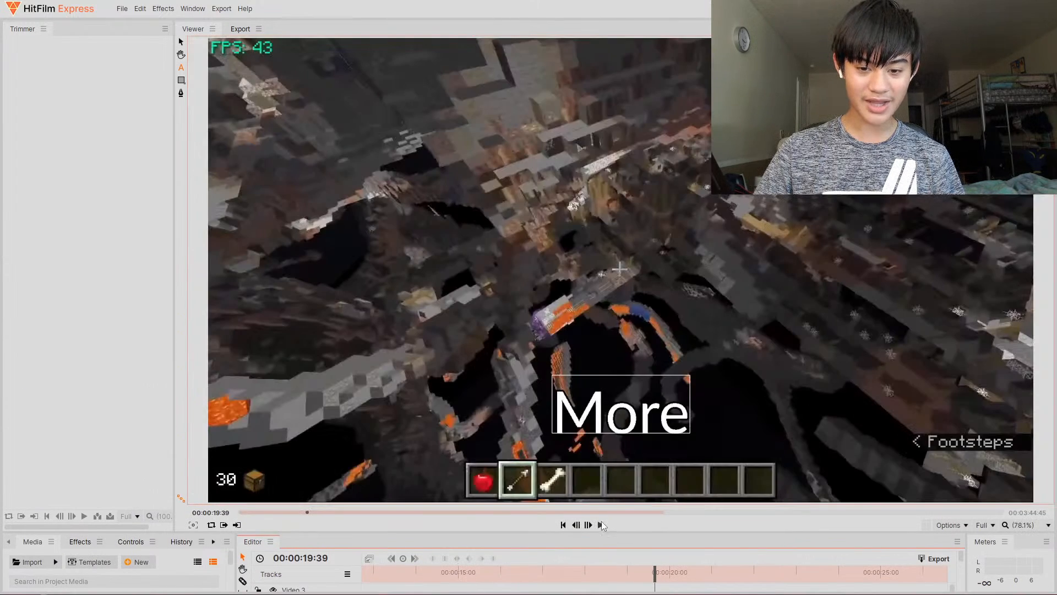
pyautogui.moveTo(612, 571); pyautogui.dragTo(160, 565)
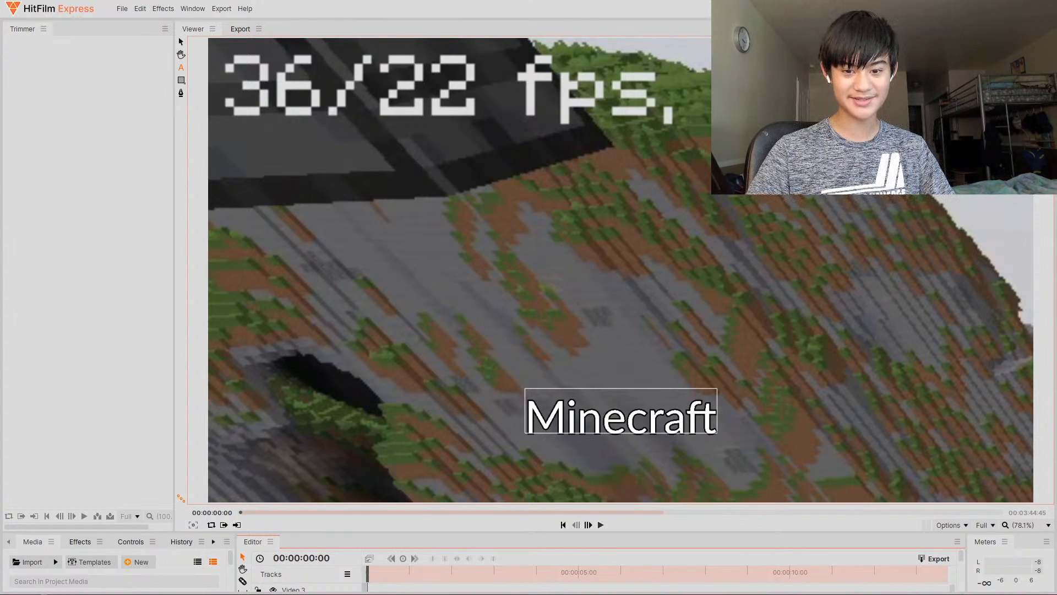
pyautogui.click(601, 525)
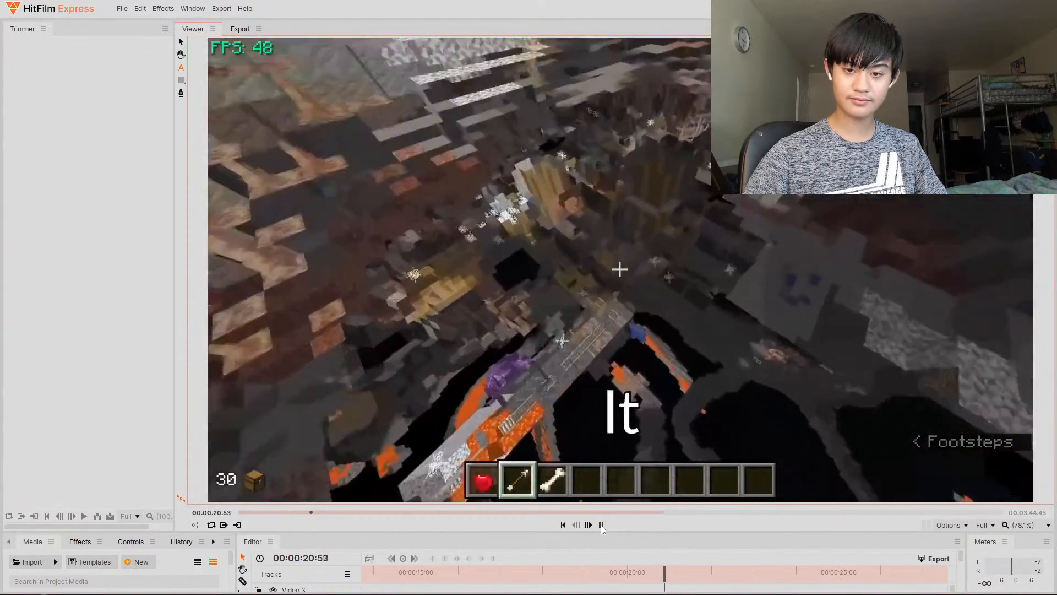
pyautogui.click(602, 525)
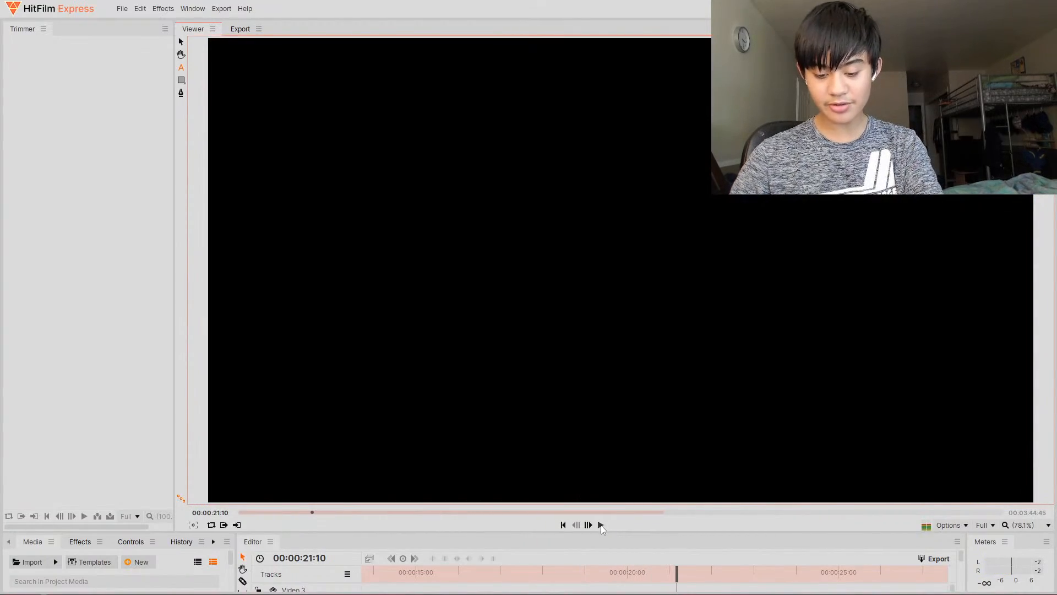